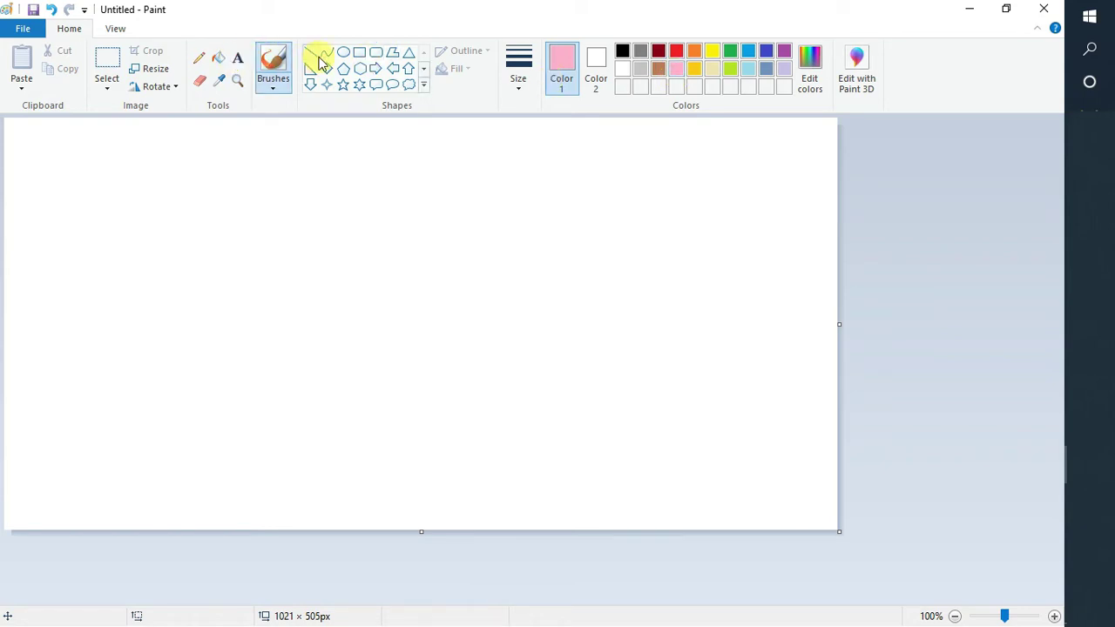
Step: Draw a light pink diagonal line in the second-thinnest width across the canvas's lower-right corner, about 398 × 316 px, extending past the right edge
click(200, 58)
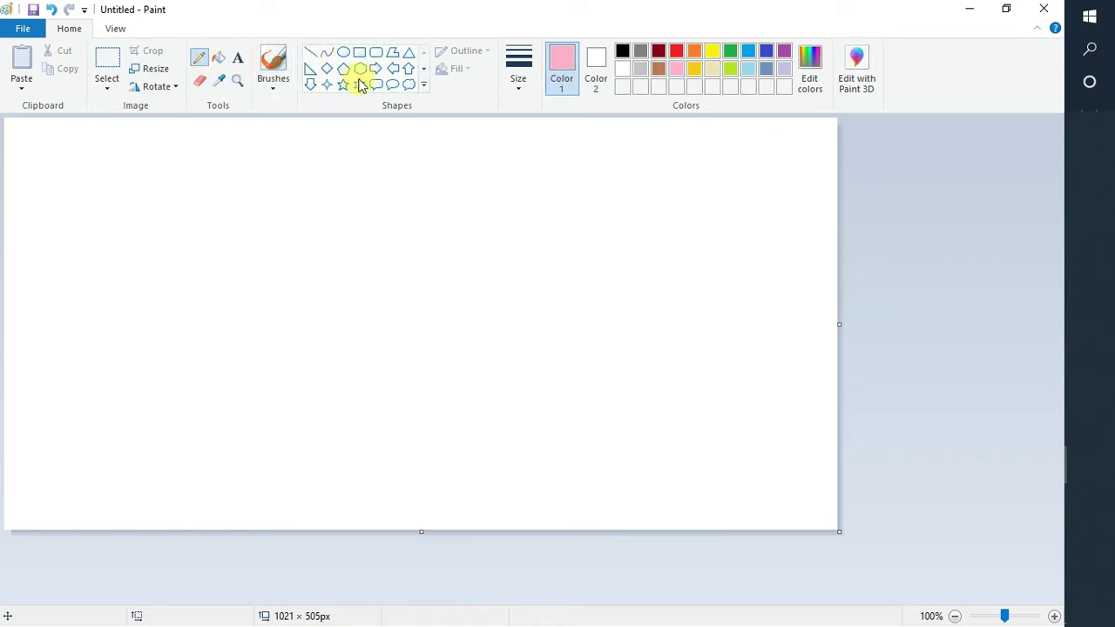
click(310, 51)
click(517, 73)
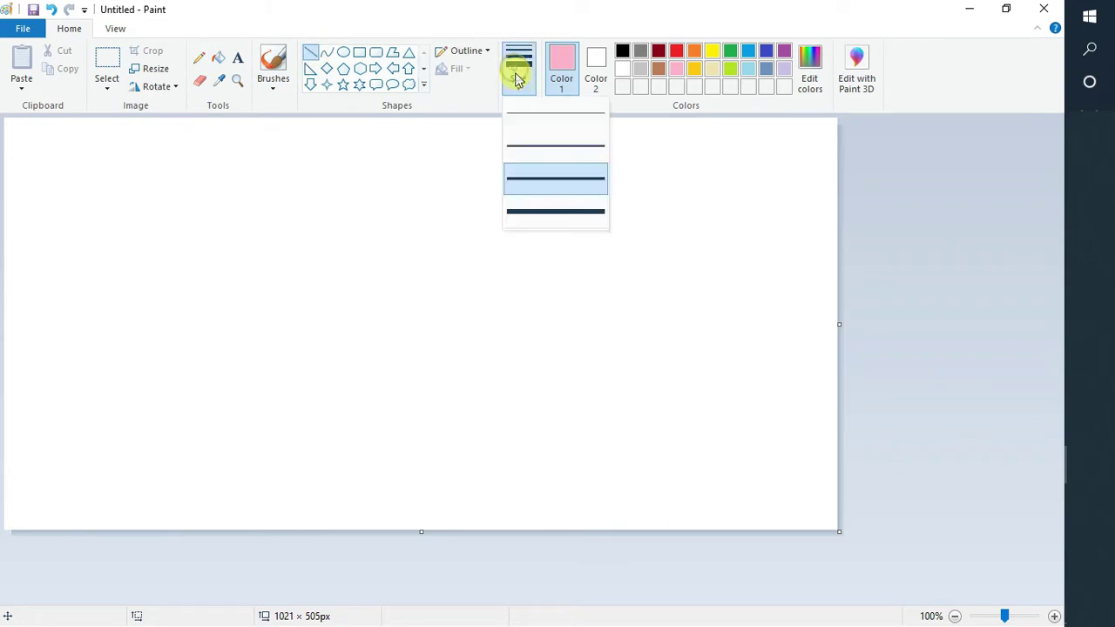
click(535, 147)
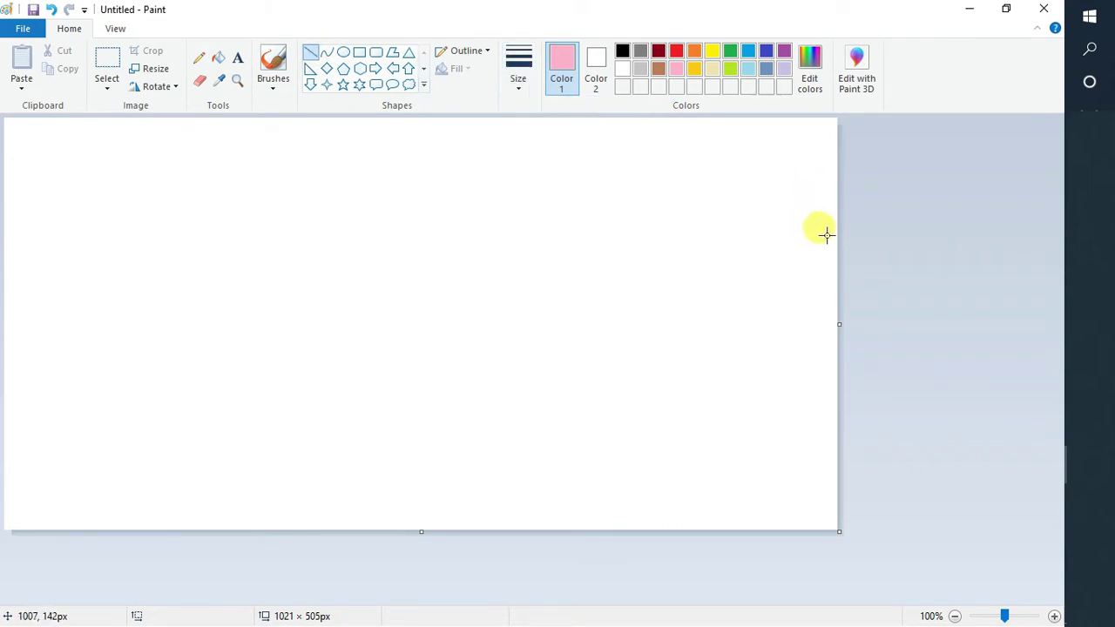
drag(835, 292, 537, 532)
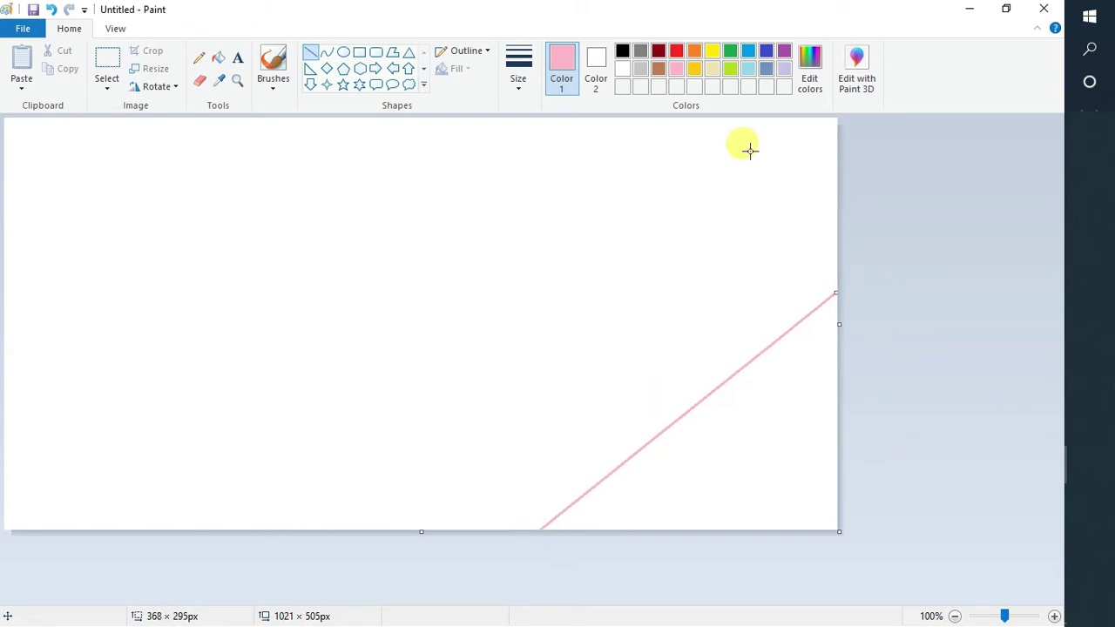
drag(838, 294, 861, 276)
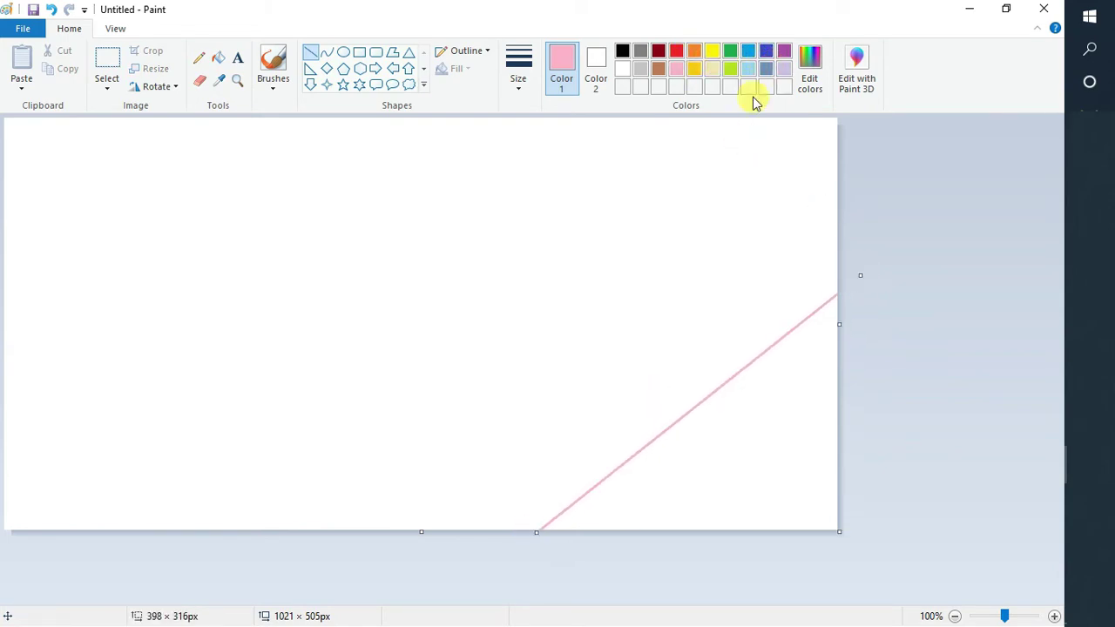
click(762, 165)
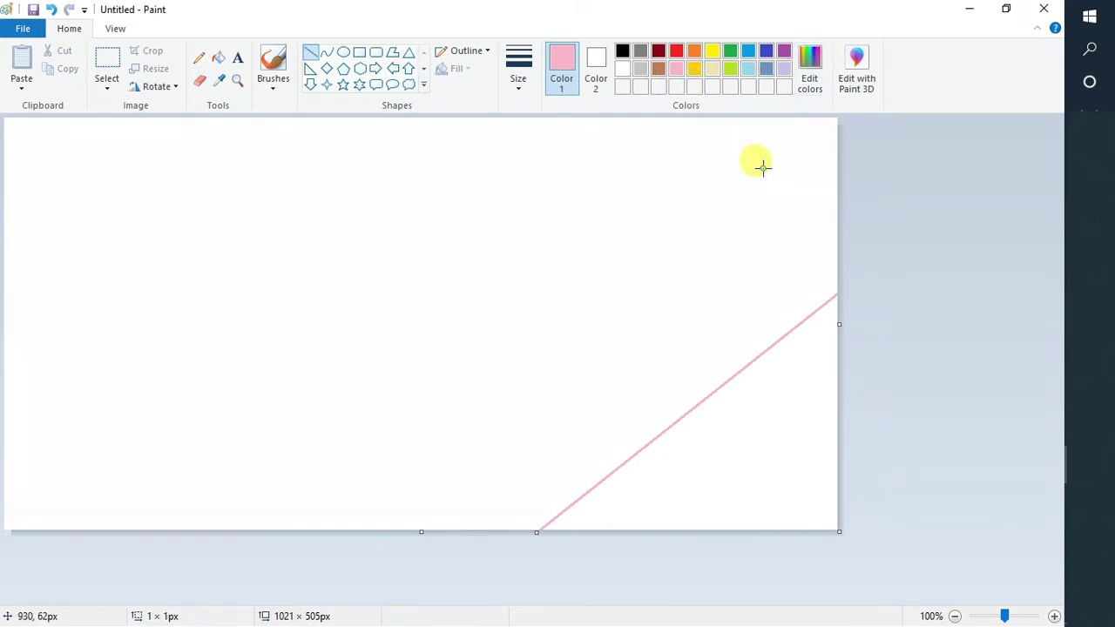
Step: Mix a darker pink (red 255, green 113, blue 159) and draw a diagonal line about 700 × 513 px above the light pink one
click(815, 81)
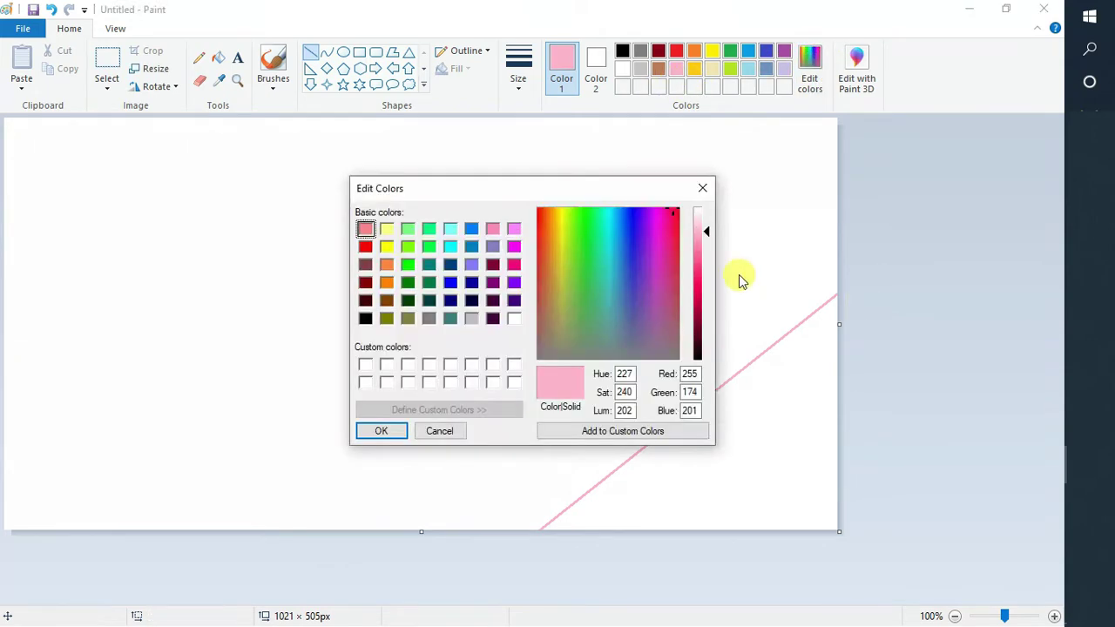
drag(708, 234, 693, 261)
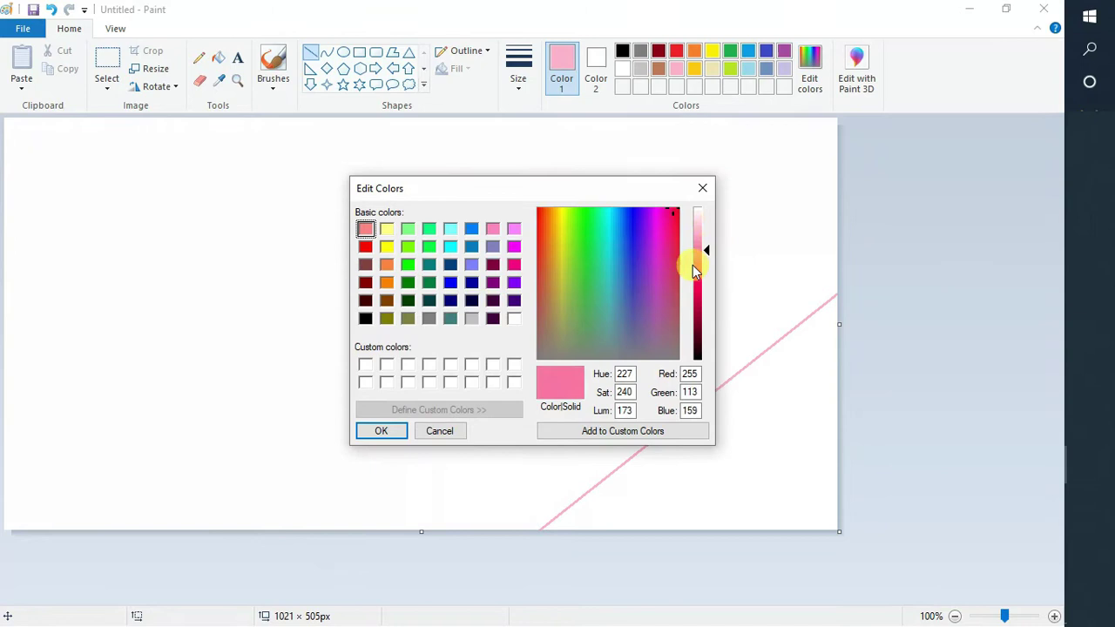
click(381, 425)
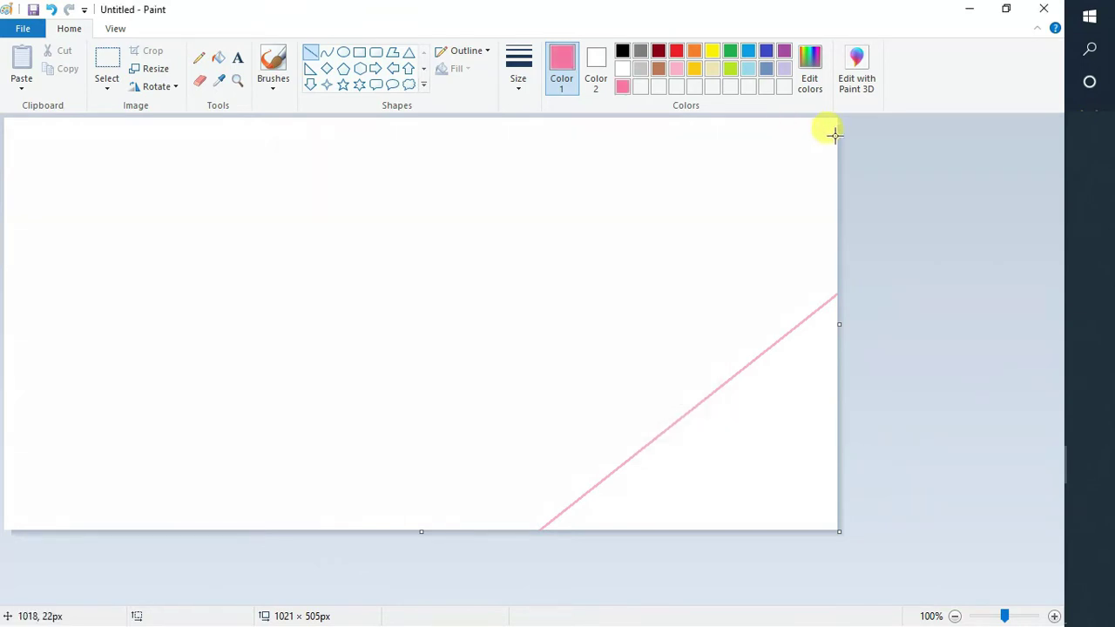
drag(834, 135, 264, 555)
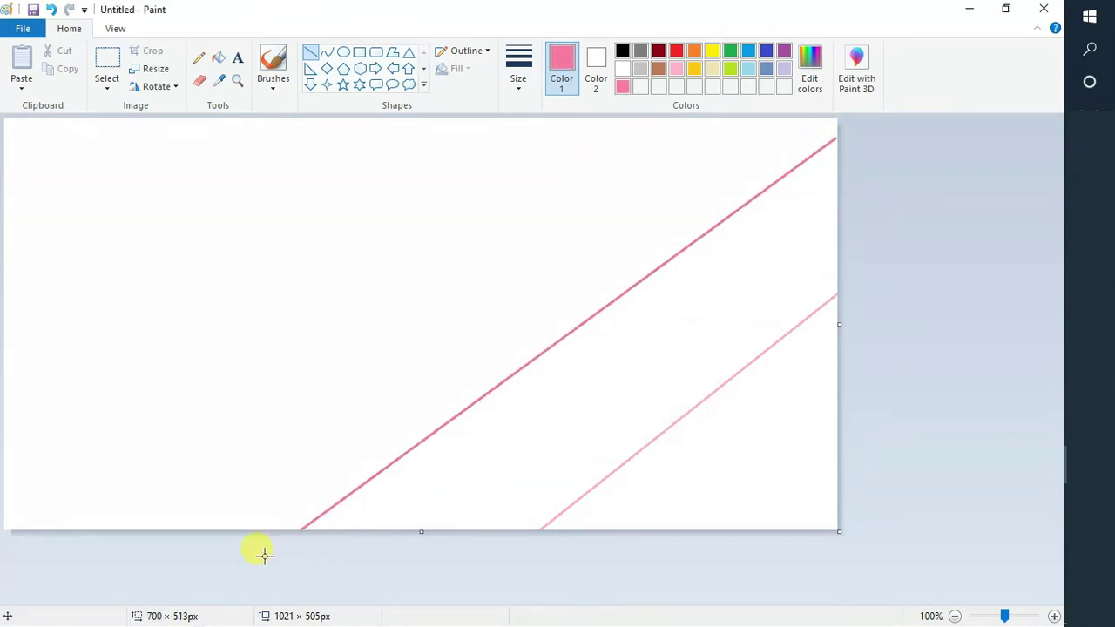
click(709, 158)
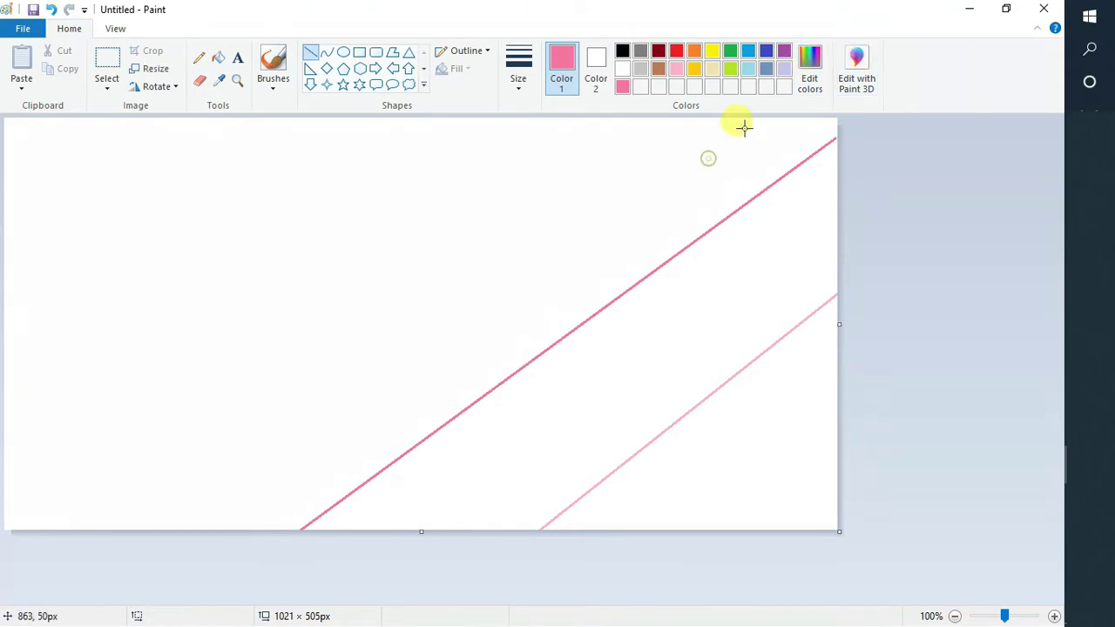
Step: Draw a purple diagonal line from the canvas's lower-left corner up past its top edge, above the dark pink line
click(784, 51)
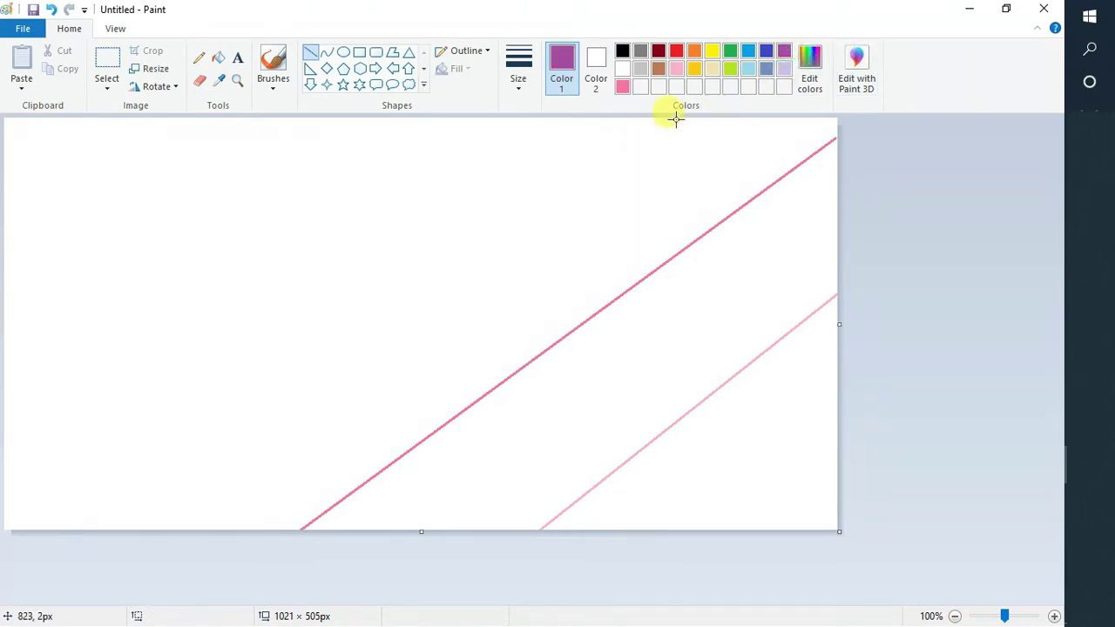
drag(675, 118, 4, 525)
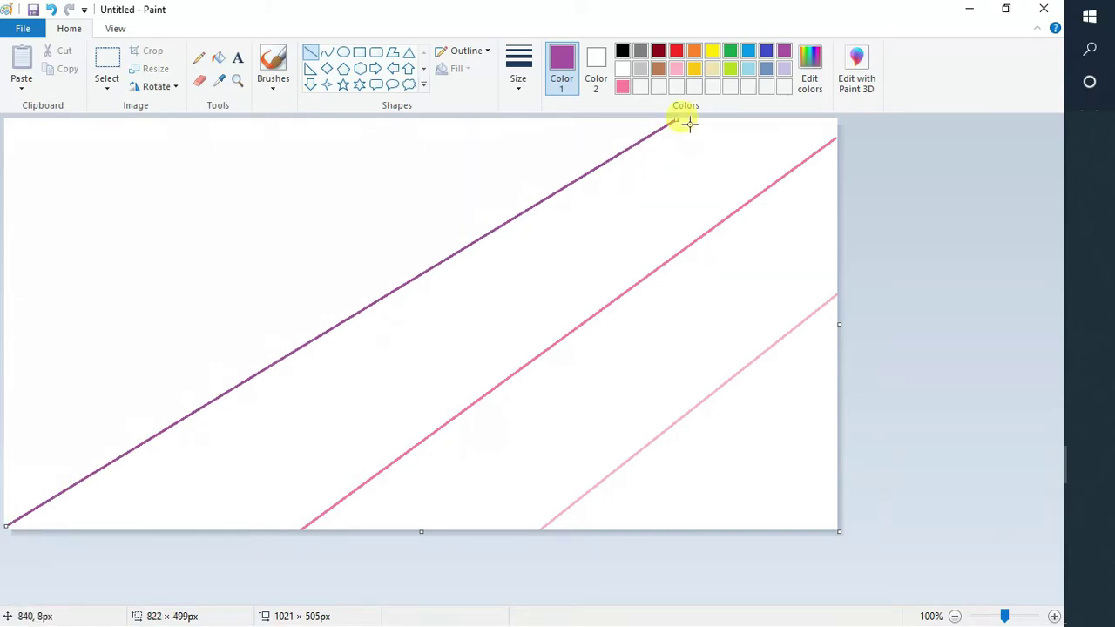
drag(677, 119, 697, 92)
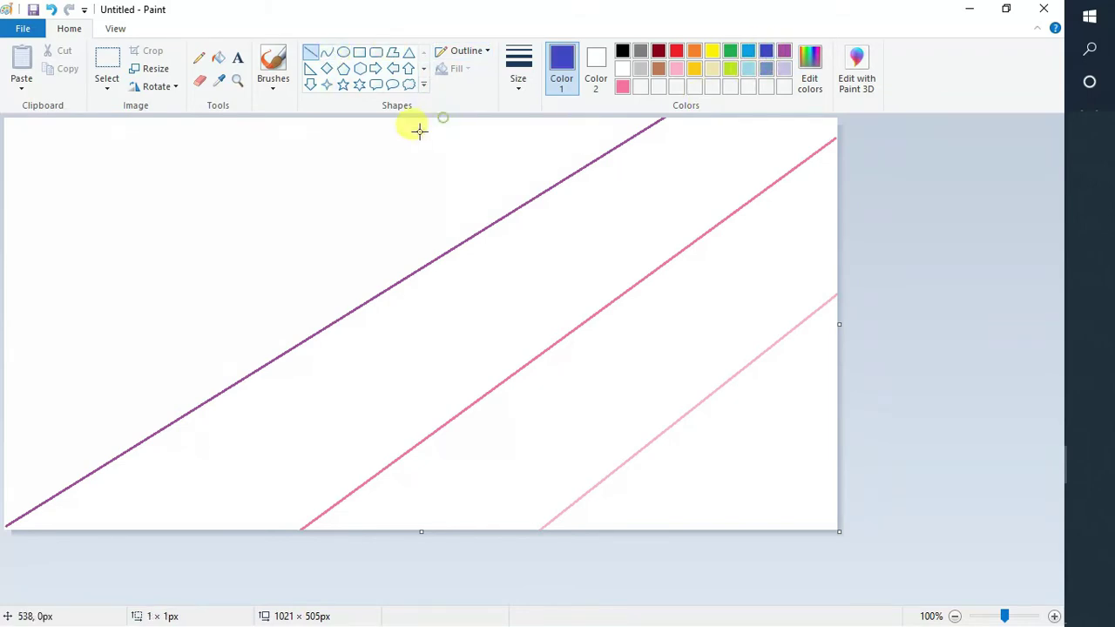
Step: Draw an indigo diagonal about 544 × 269 px above the purple line and a black one about 221 × 163 px across the upper-left corner
mouse_move(444, 119)
mouse_down()
mouse_move(197, 239)
mouse_move(2, 357)
mouse_move(2, 384)
mouse_move(4, 334)
mouse_up()
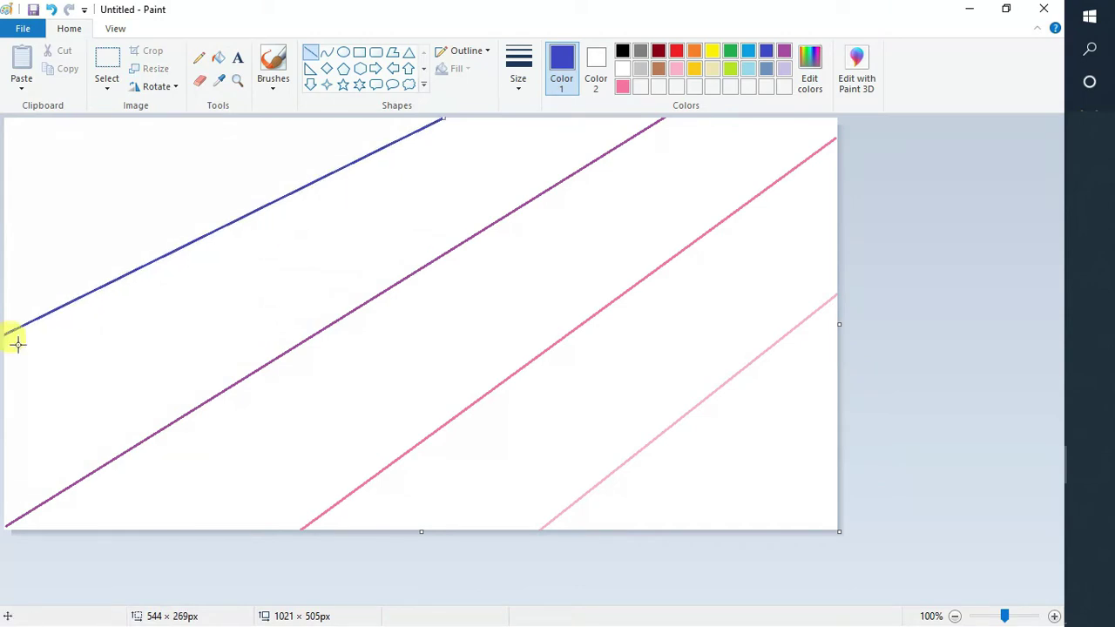
click(535, 125)
click(623, 51)
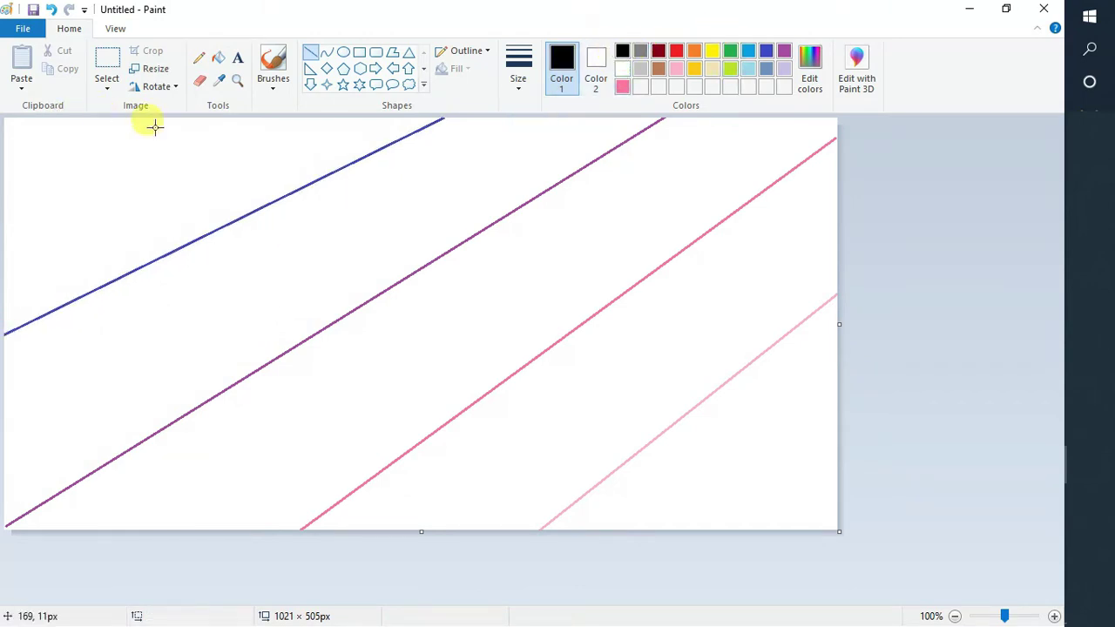
drag(179, 121, 3, 250)
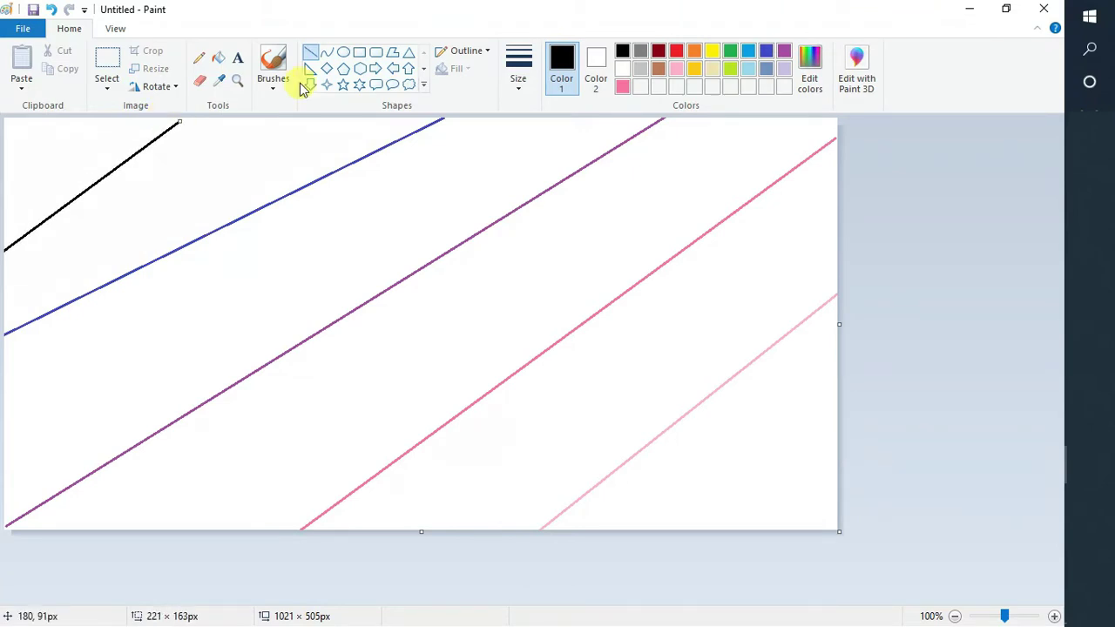
click(224, 147)
Step: Fill the upper-left corner with black, the band below it with indigo and the following band with purple
click(217, 58)
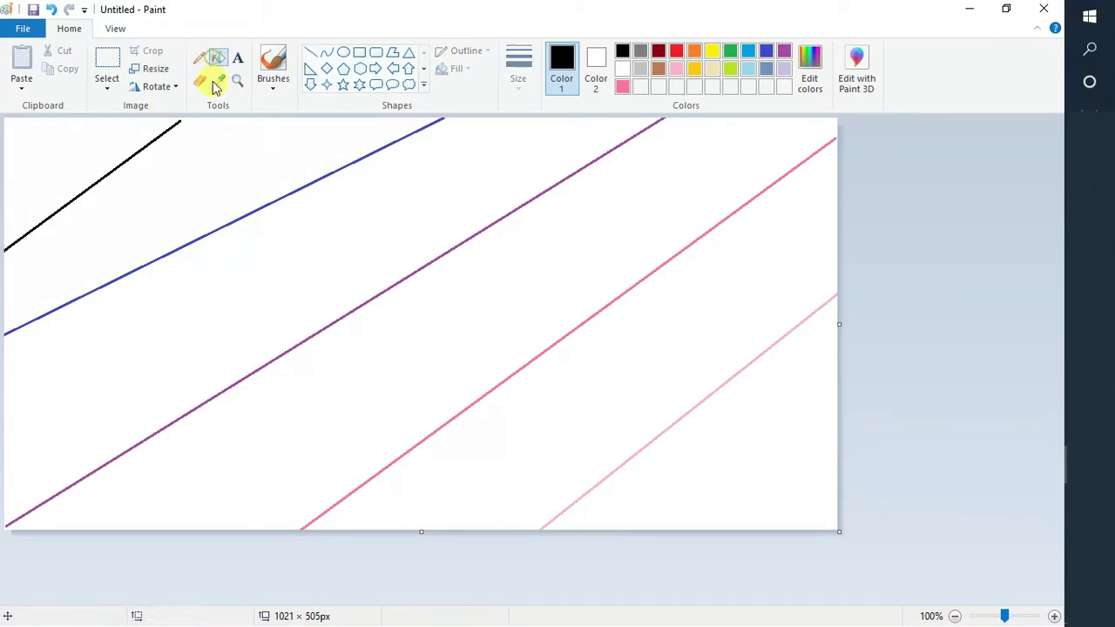
click(139, 130)
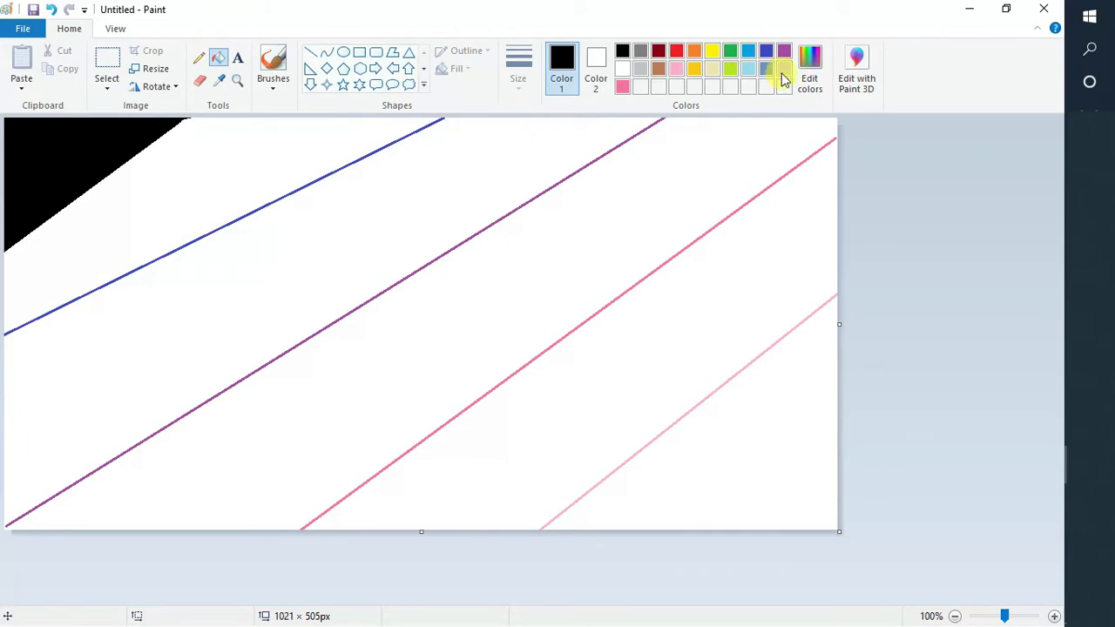
click(765, 51)
click(300, 131)
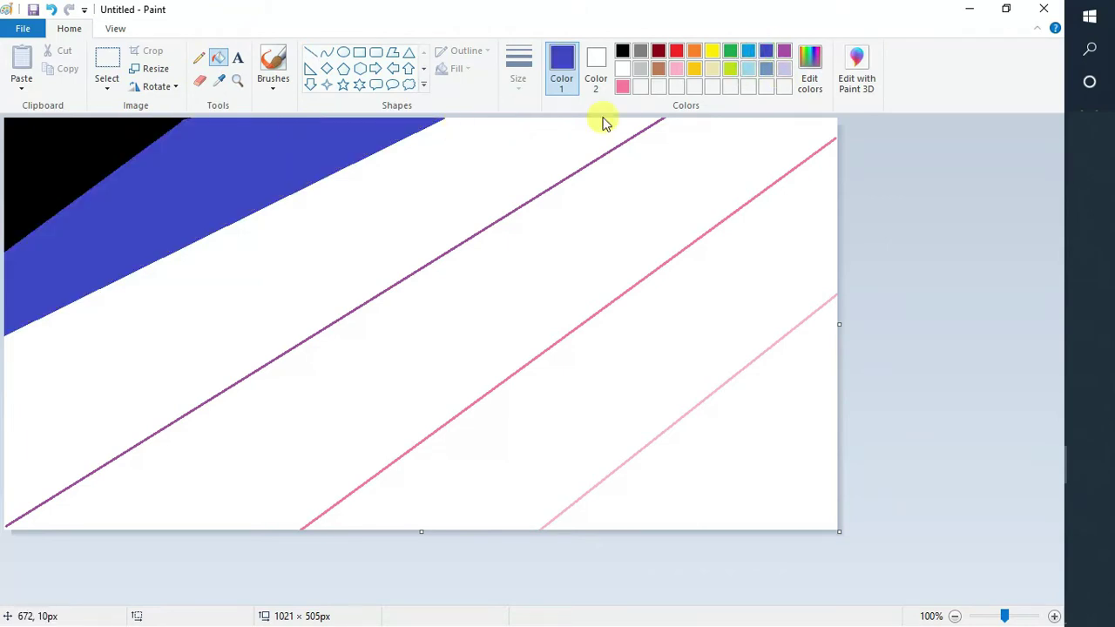
click(784, 51)
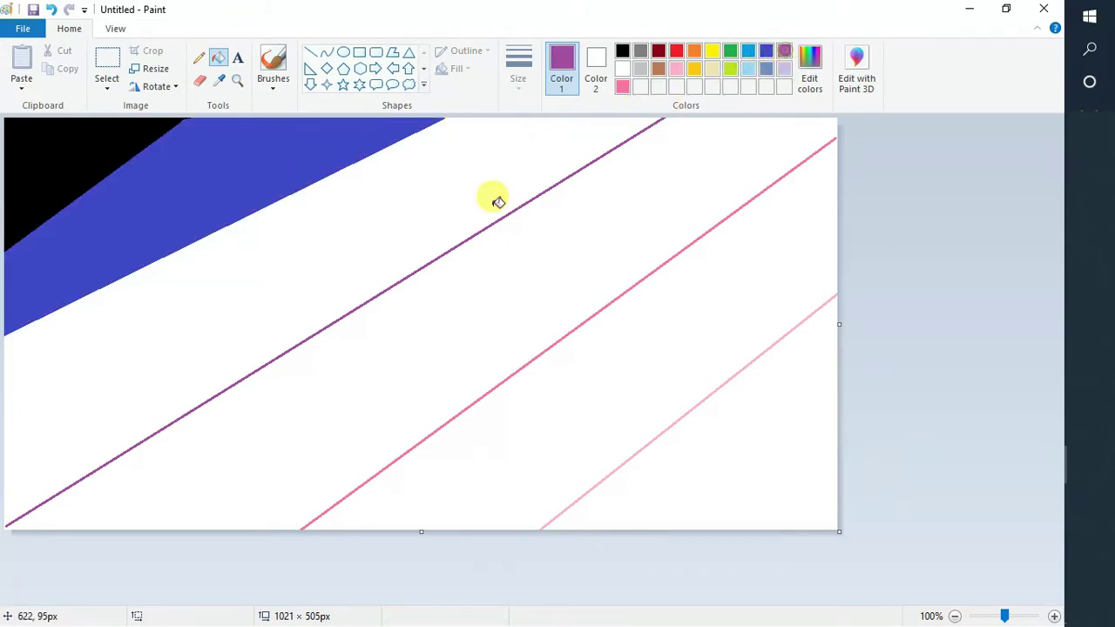
click(314, 233)
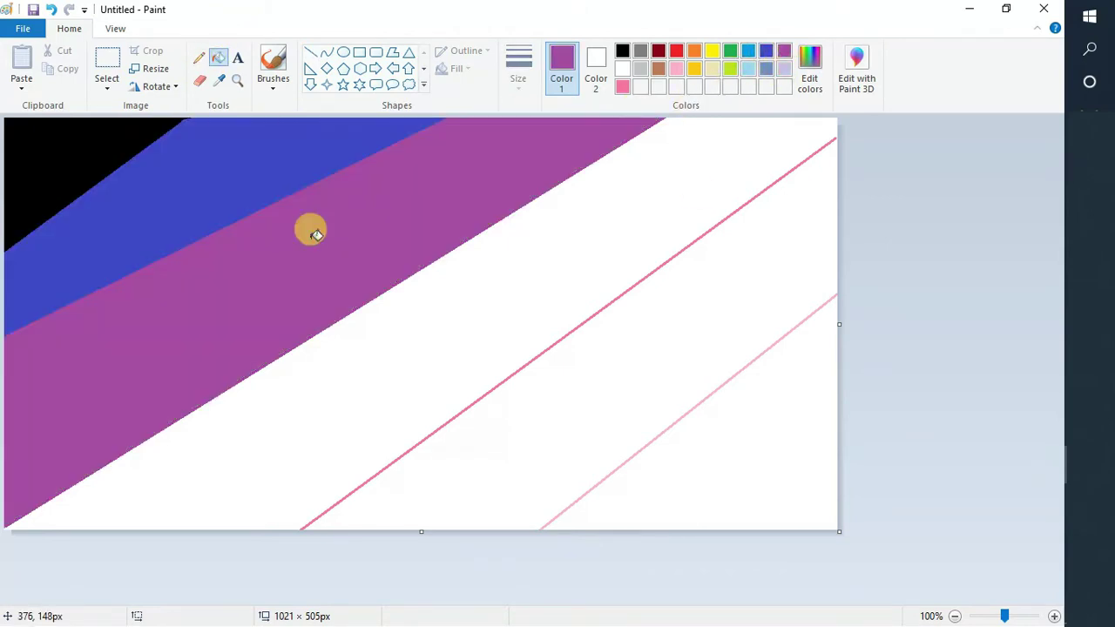
Step: Fill the band below purple with the custom dark pink and the following one with light pink, and set Color 1 to white
click(622, 86)
click(615, 178)
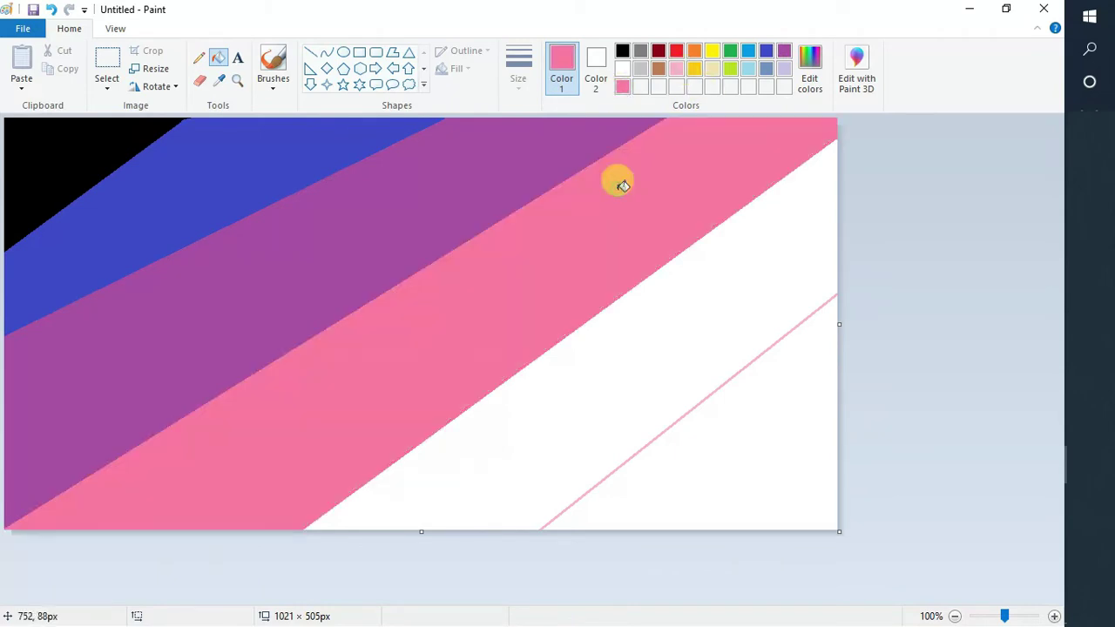
click(676, 69)
click(760, 242)
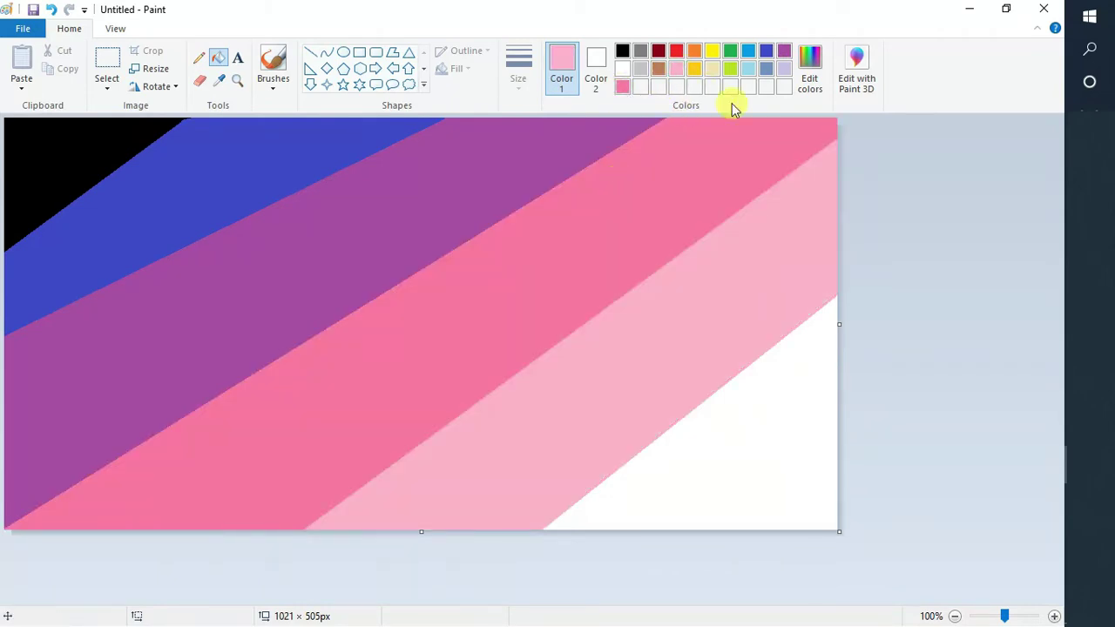
click(622, 69)
Step: Shrink the image horizontally to 1% twice in a row, keeping the vertical at 100% without maintaining the aspect ratio
click(152, 69)
click(109, 226)
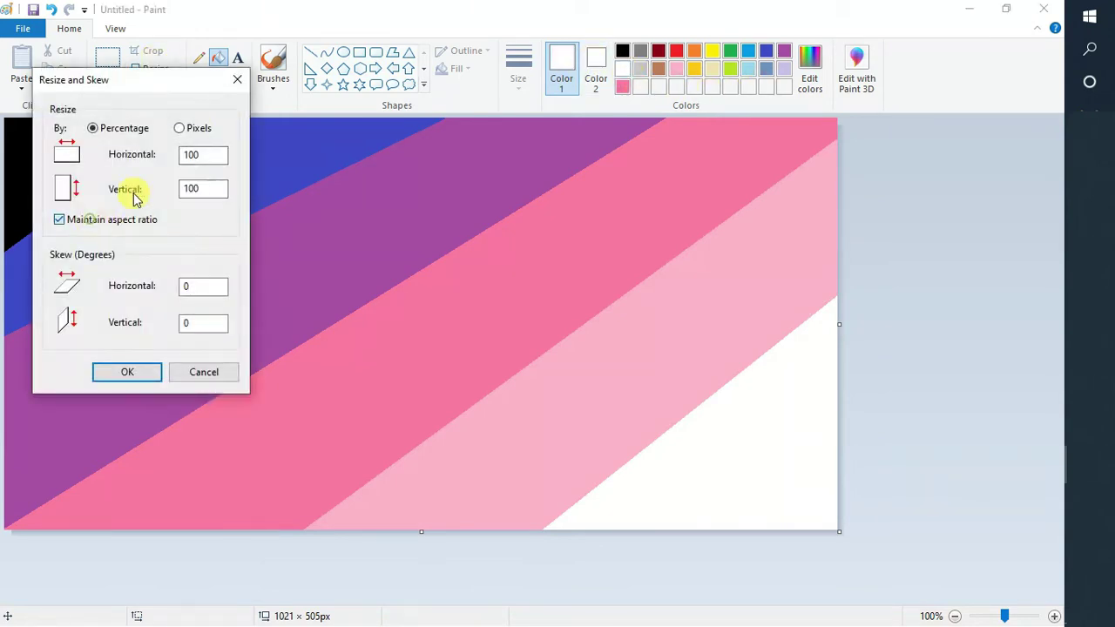
double_click(209, 155)
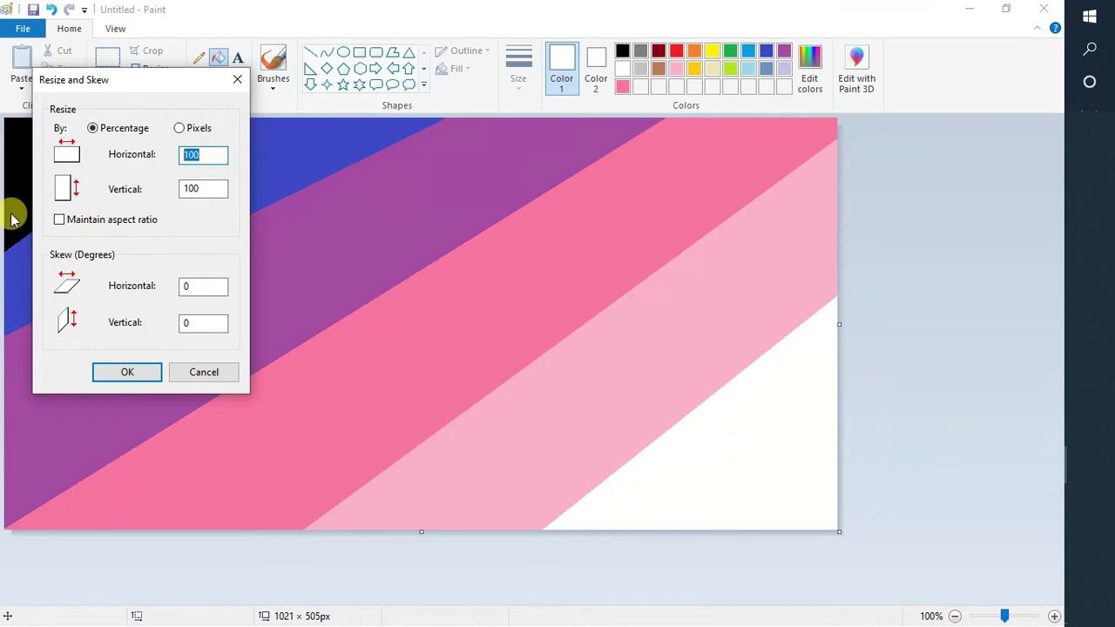
text(1)
key(Return)
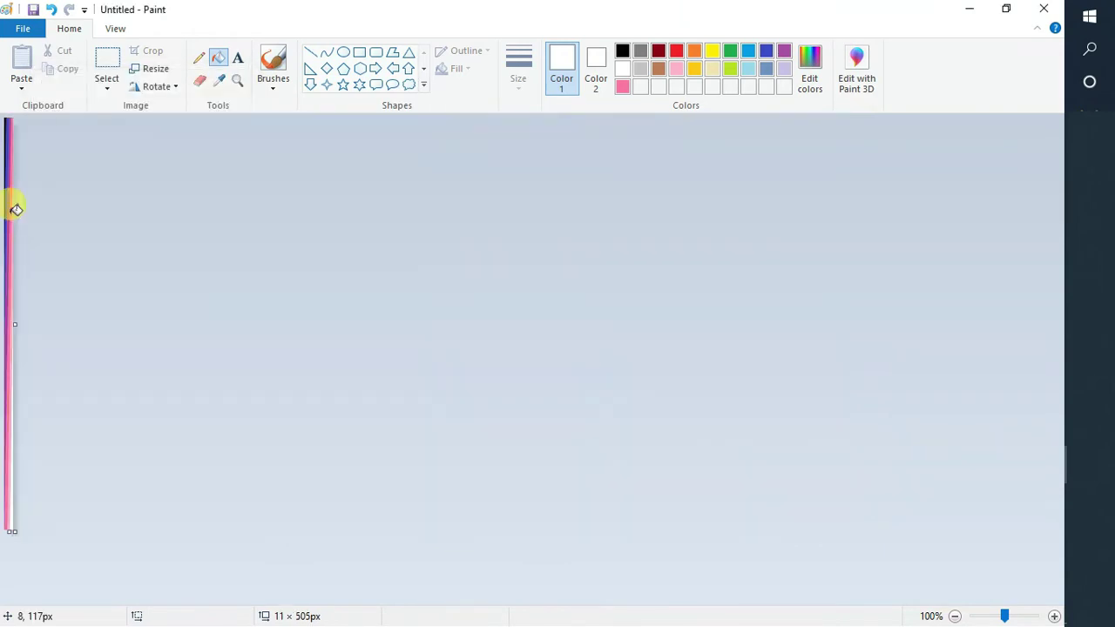
click(145, 70)
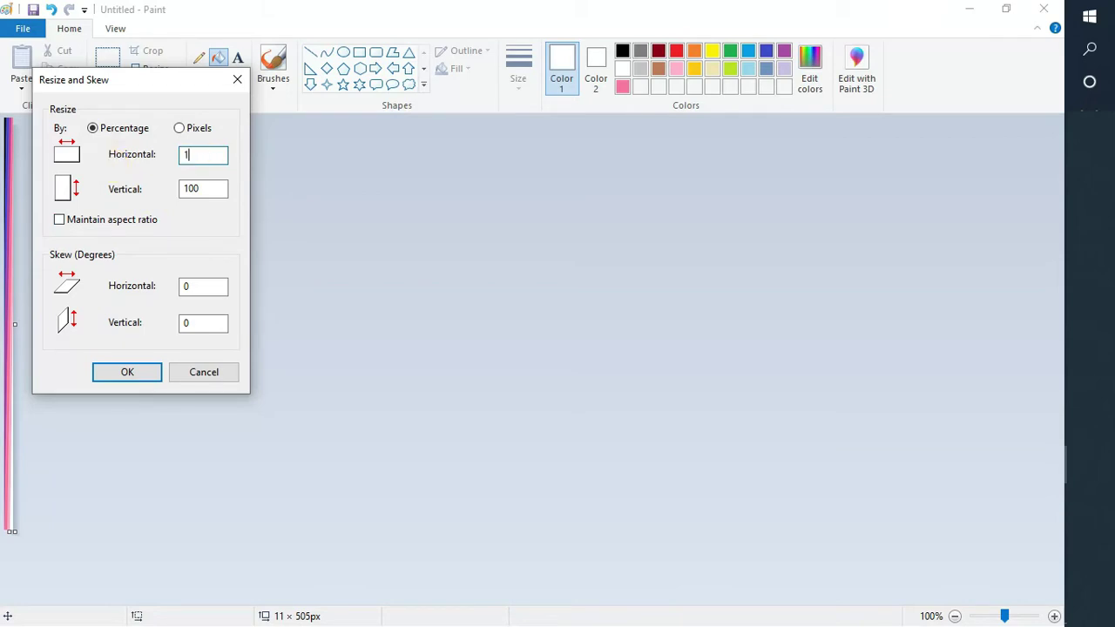
key(Return)
Step: Stretch the strip horizontally to 500% twice in a row, keeping the vertical at 100% without maintaining the aspect ratio
click(140, 69)
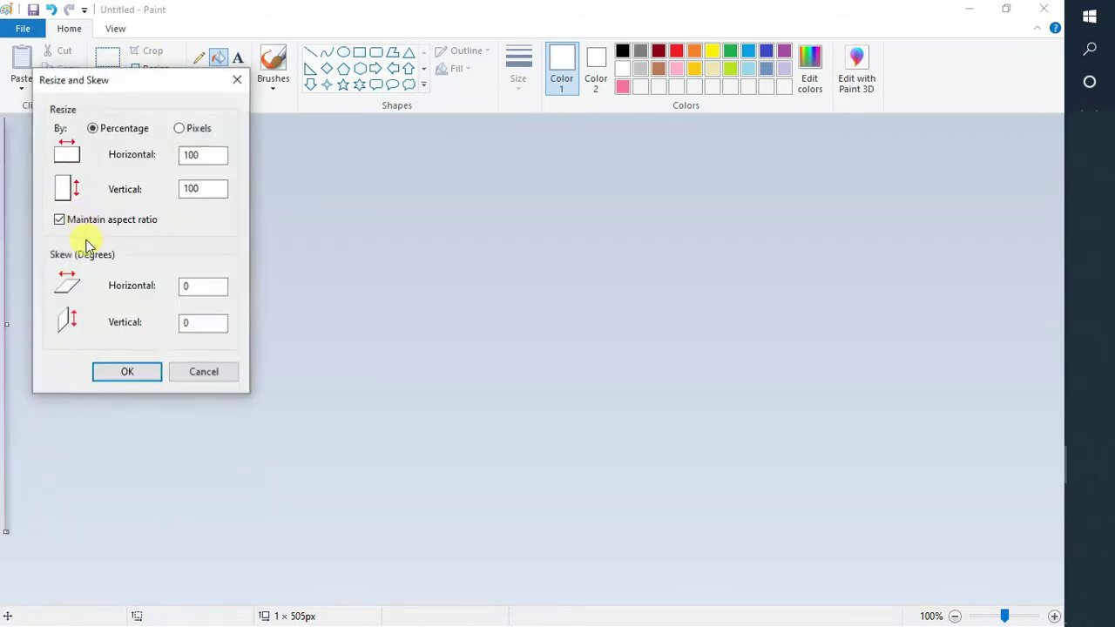
click(85, 225)
drag(206, 154, 148, 167)
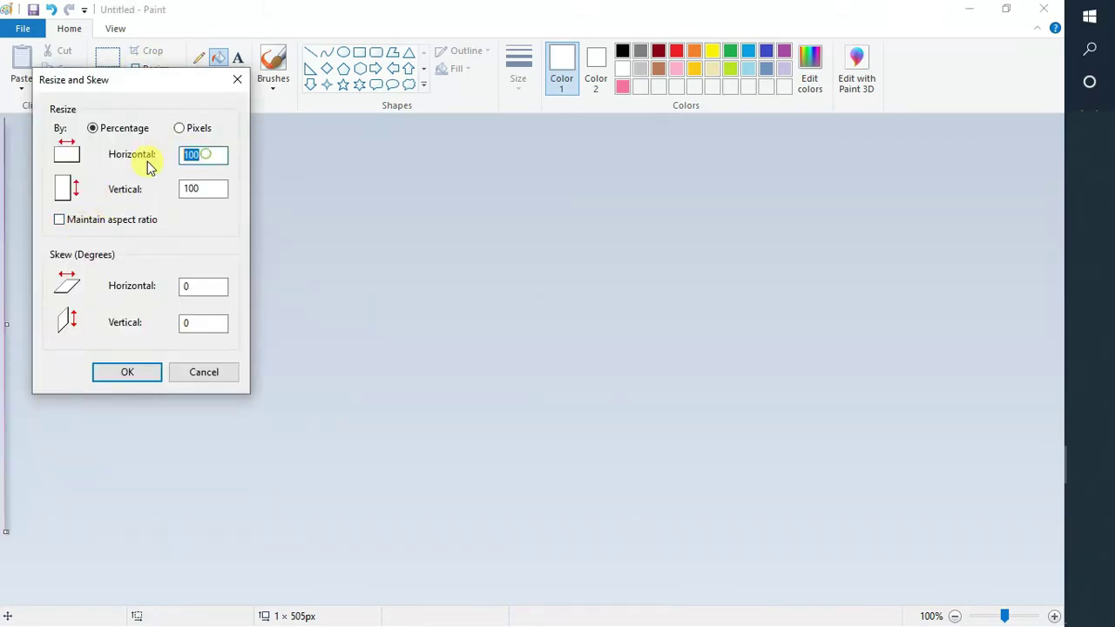
key(Return)
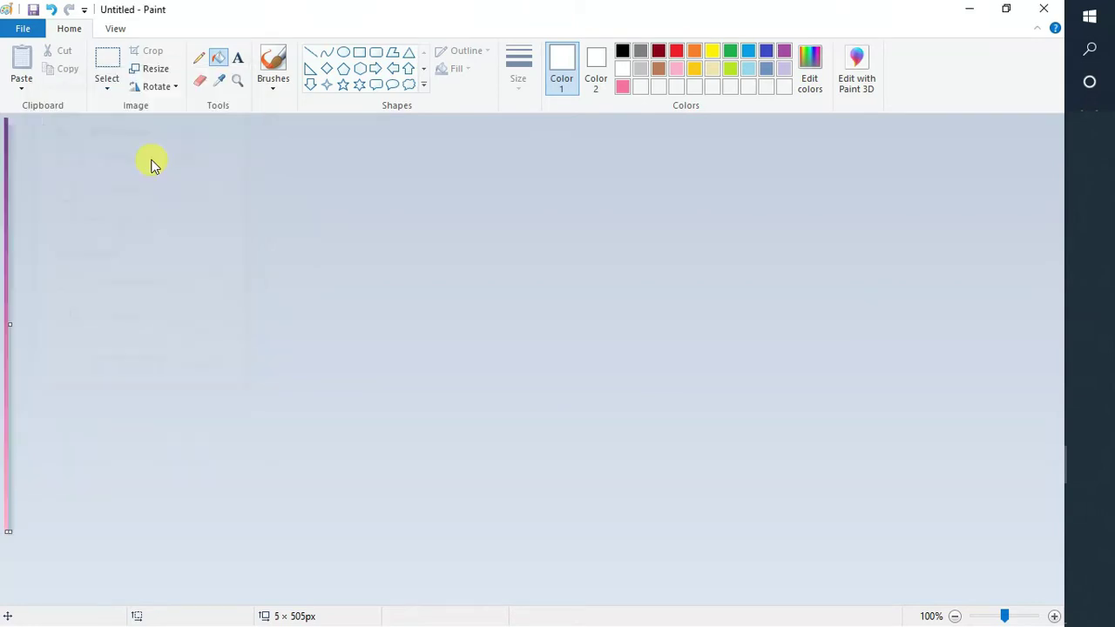
click(153, 69)
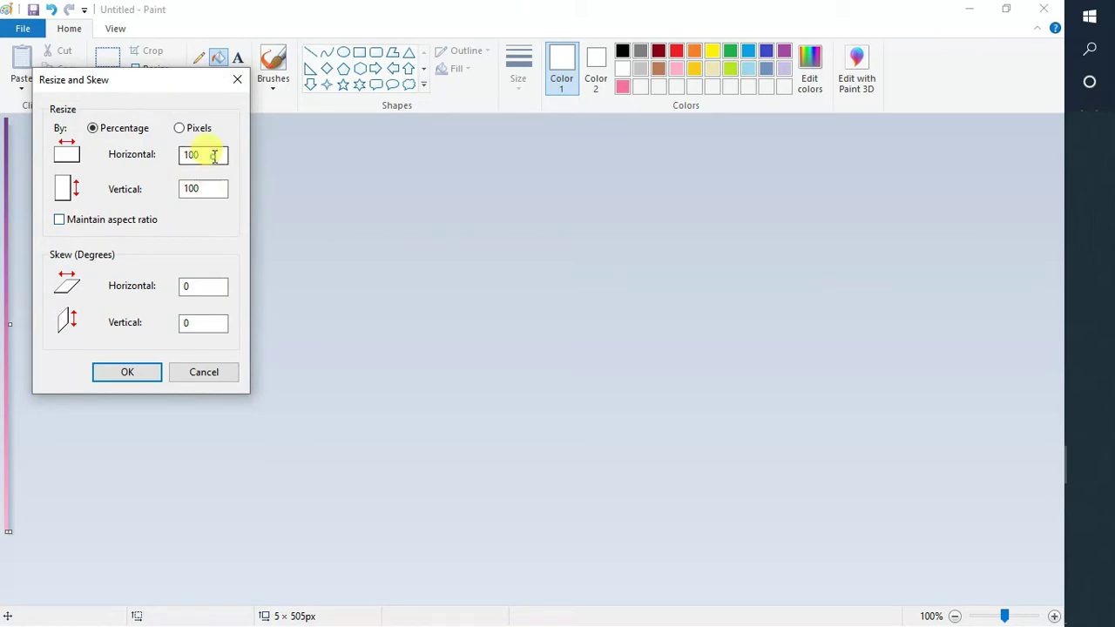
drag(214, 156, 150, 174)
text(500)
key(Return)
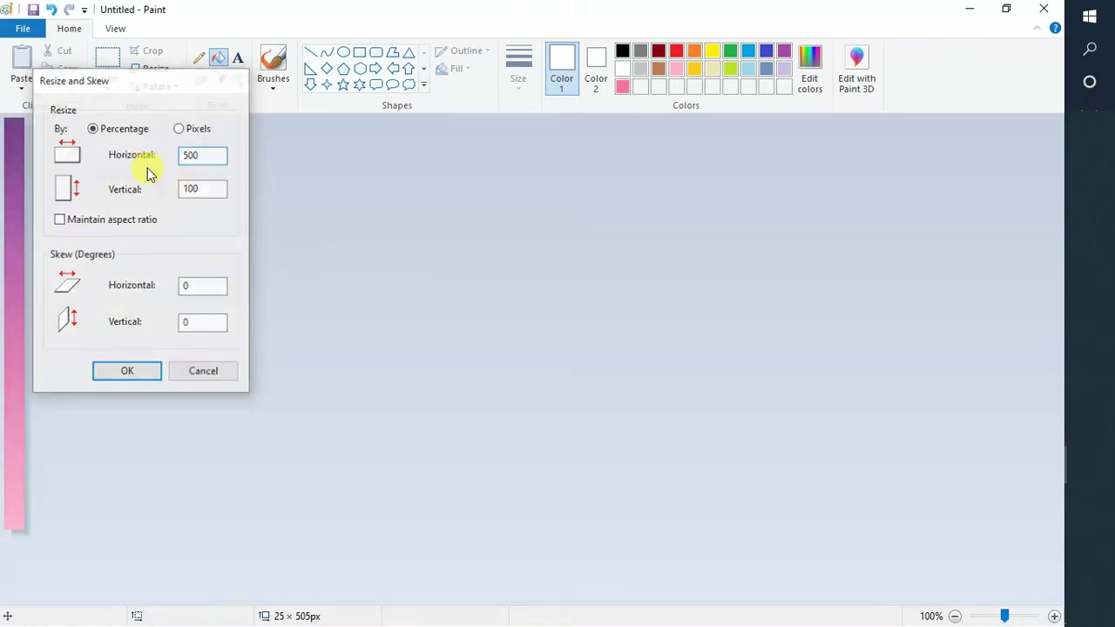
Step: Stretch the gradient strip horizontally by 500% two more times, to 625 px wide, with the vertical at 100% and the aspect ratio unlocked
click(155, 68)
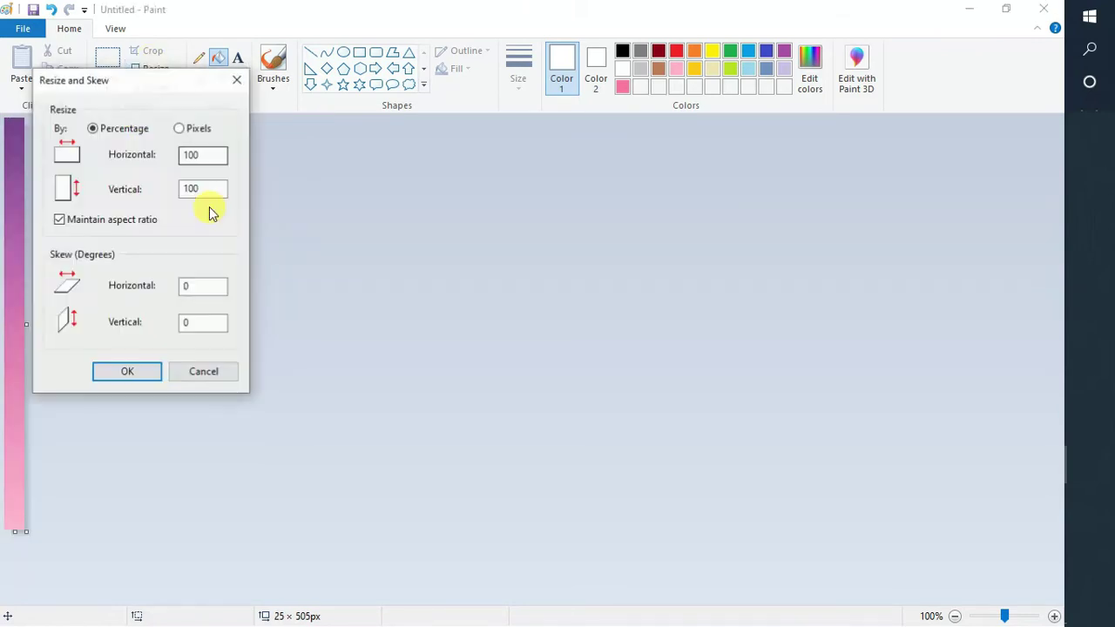
click(77, 223)
drag(213, 155, 162, 157)
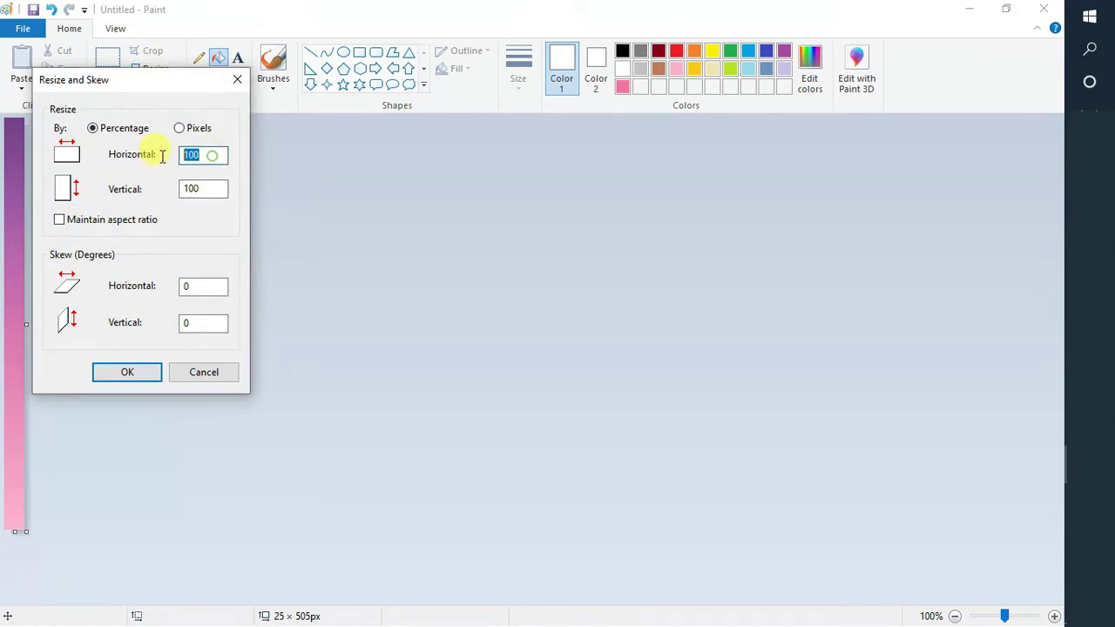
text(500)
key(Return)
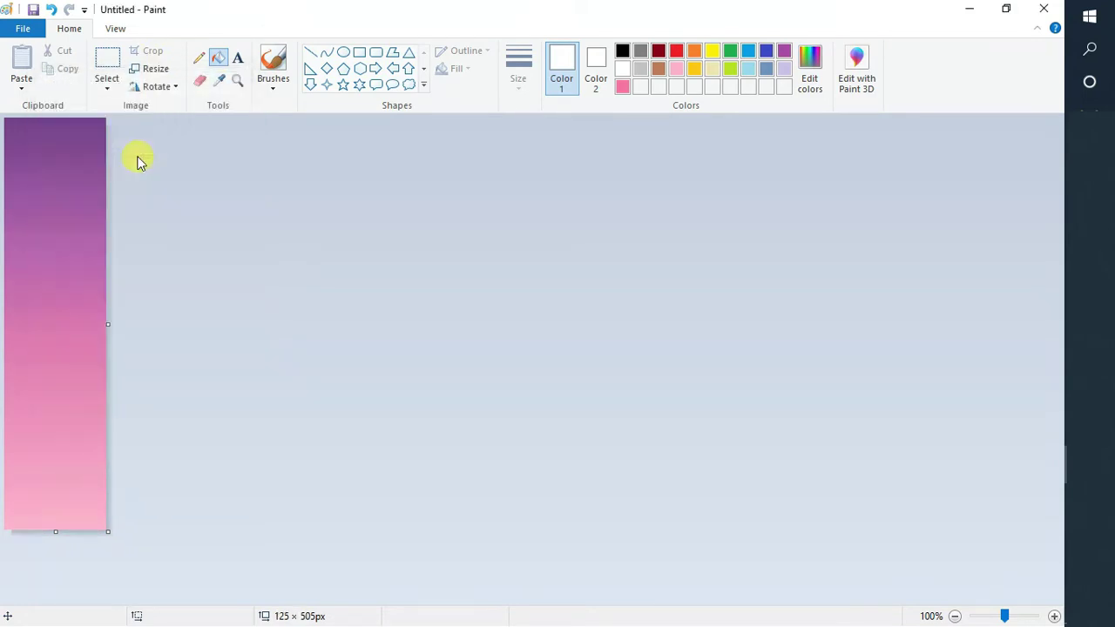
click(154, 73)
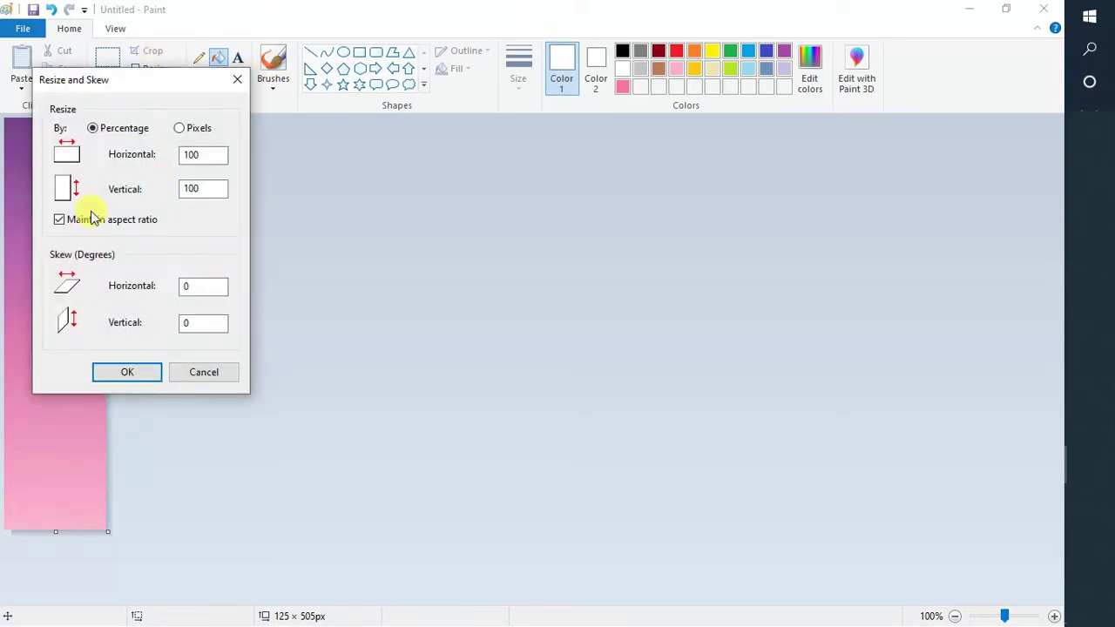
drag(216, 154, 166, 155)
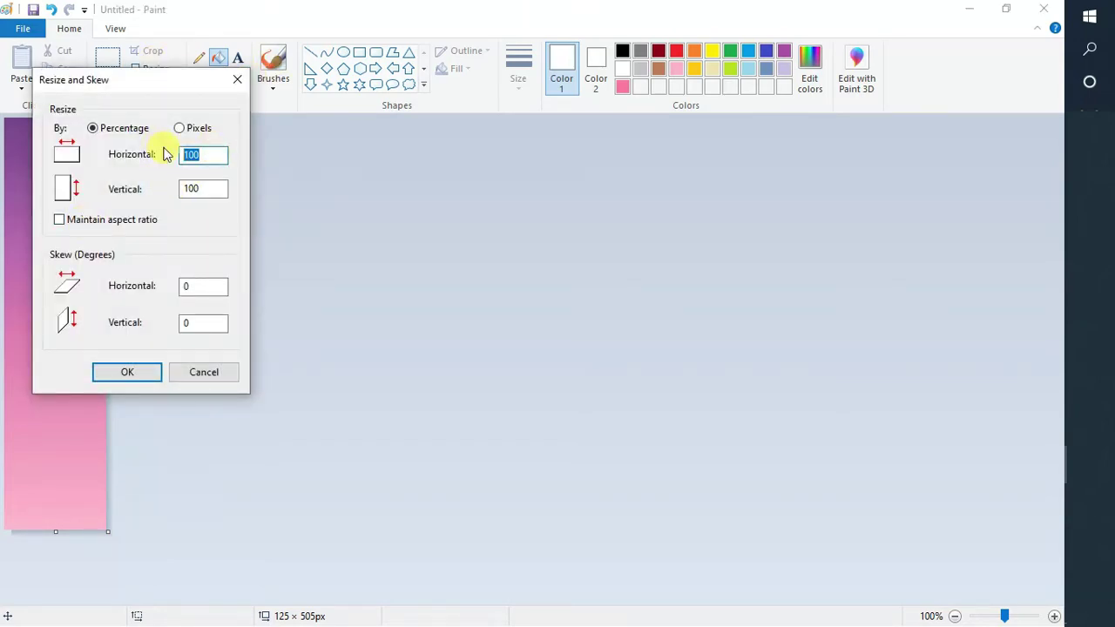
text(500)
key(Return)
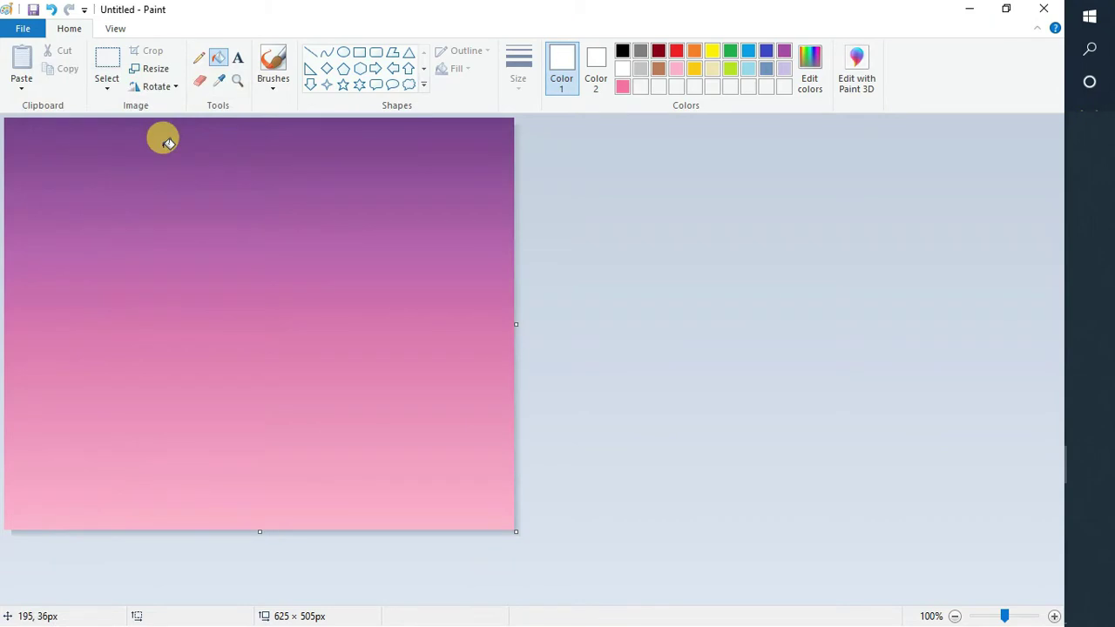
Step: Widen the gradient to 812 px with a horizontal resize, leaving the vertical at 100% and the aspect ratio unlocked
click(156, 69)
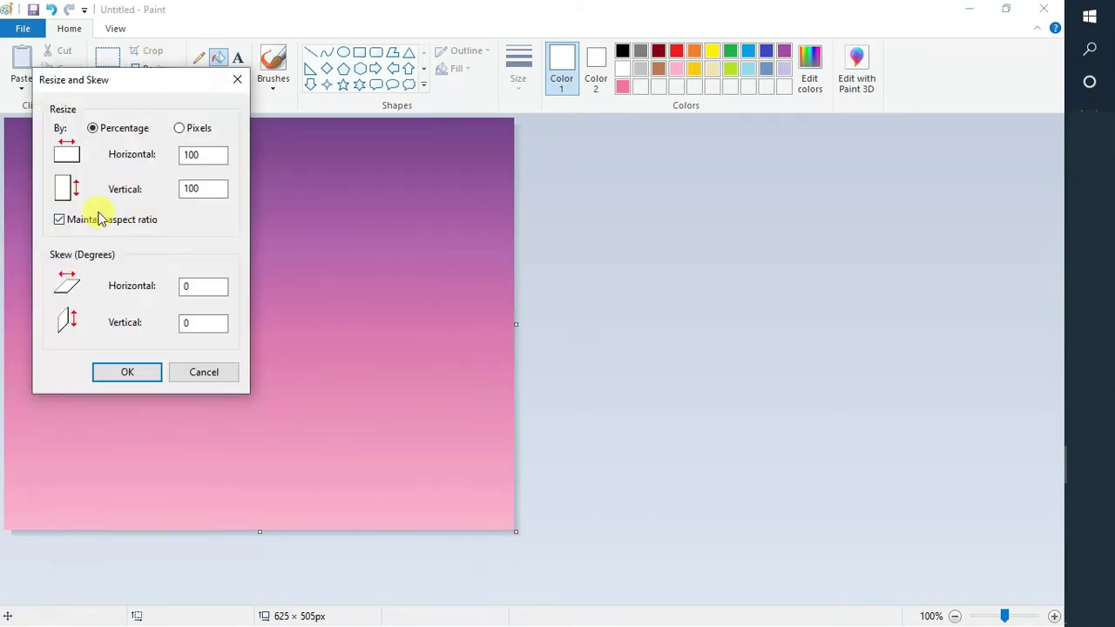
click(96, 224)
drag(207, 155, 151, 150)
key(Return)
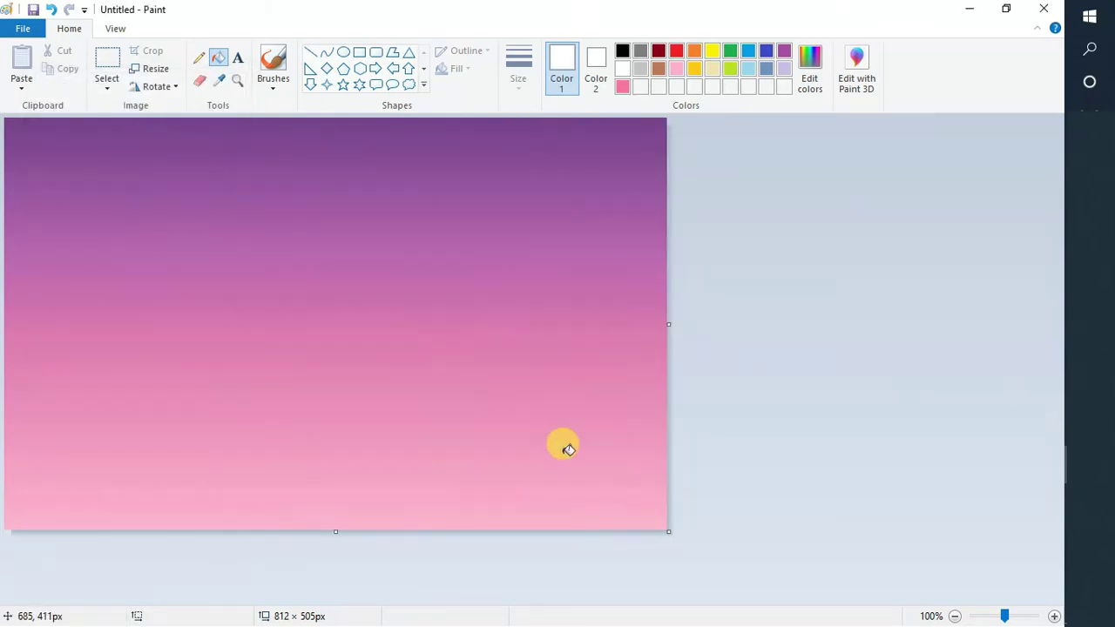
Step: Squash the whole gradient vertically to leave a white band below it, and trim the canvas width to 812 px
key(ctrl+a)
drag(332, 526, 340, 415)
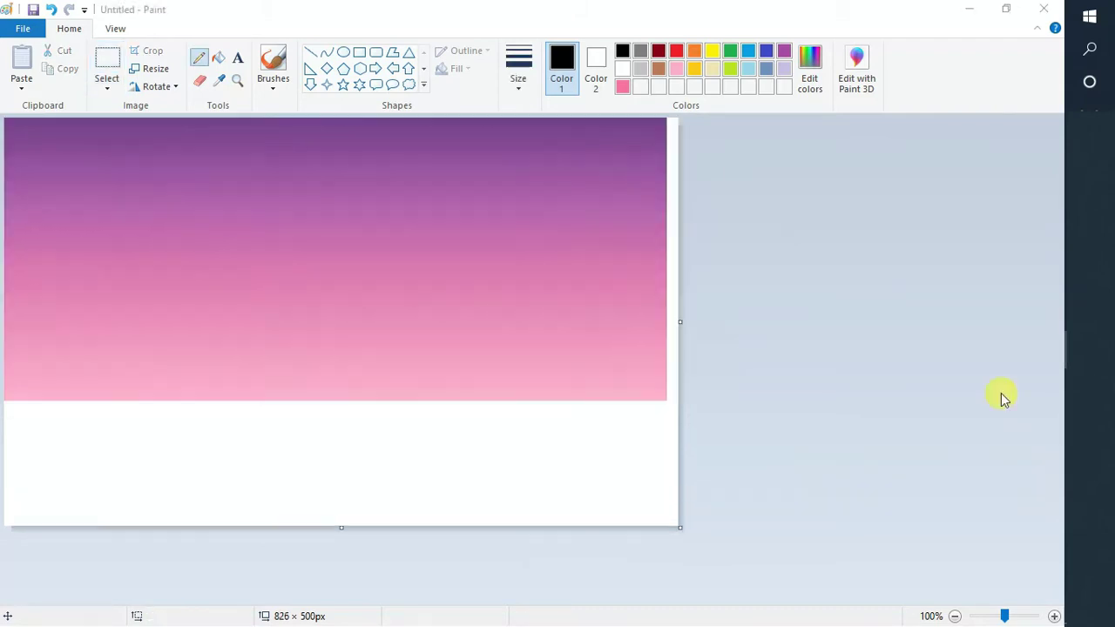
drag(680, 322, 825, 331)
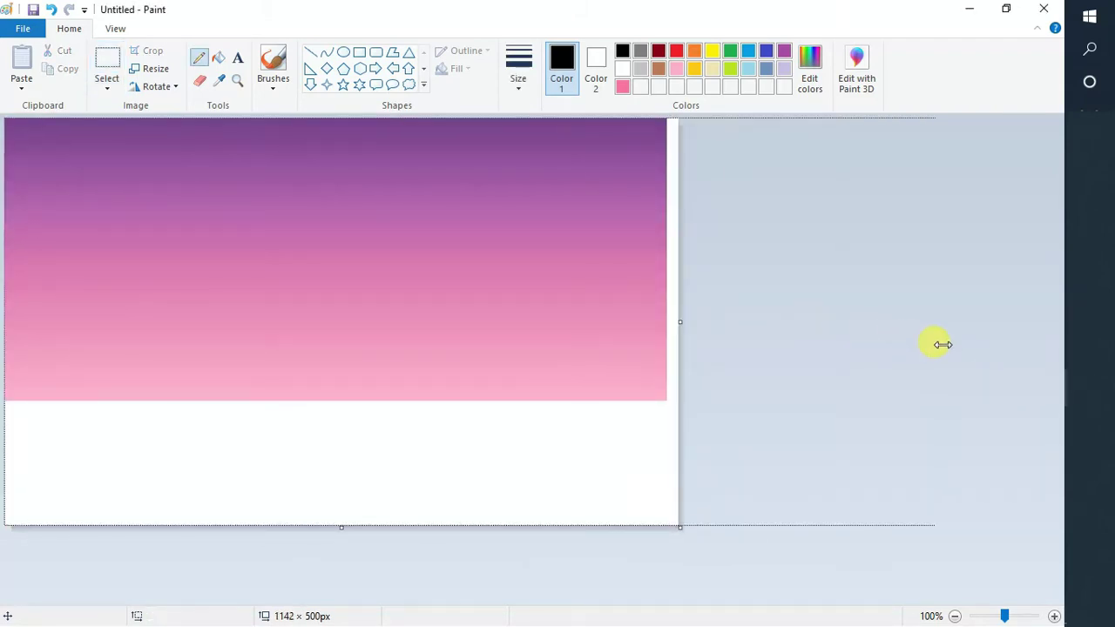
drag(942, 345, 668, 376)
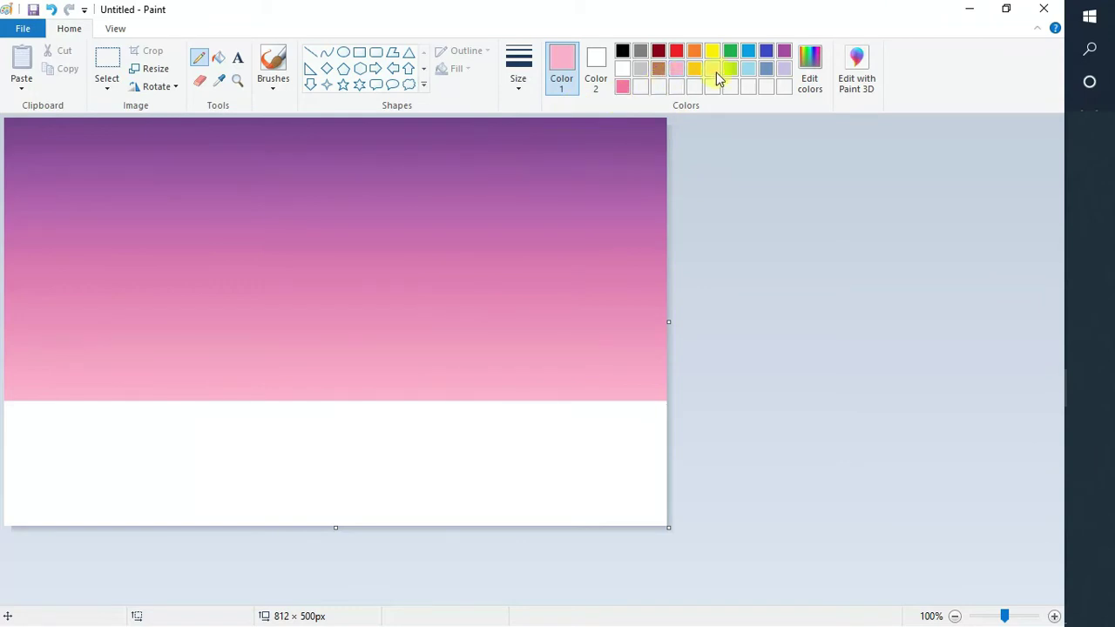
Step: Lighten the pink Color 1 to RGB 255, 217, 230 and fill the white band below the gradient with it
click(810, 70)
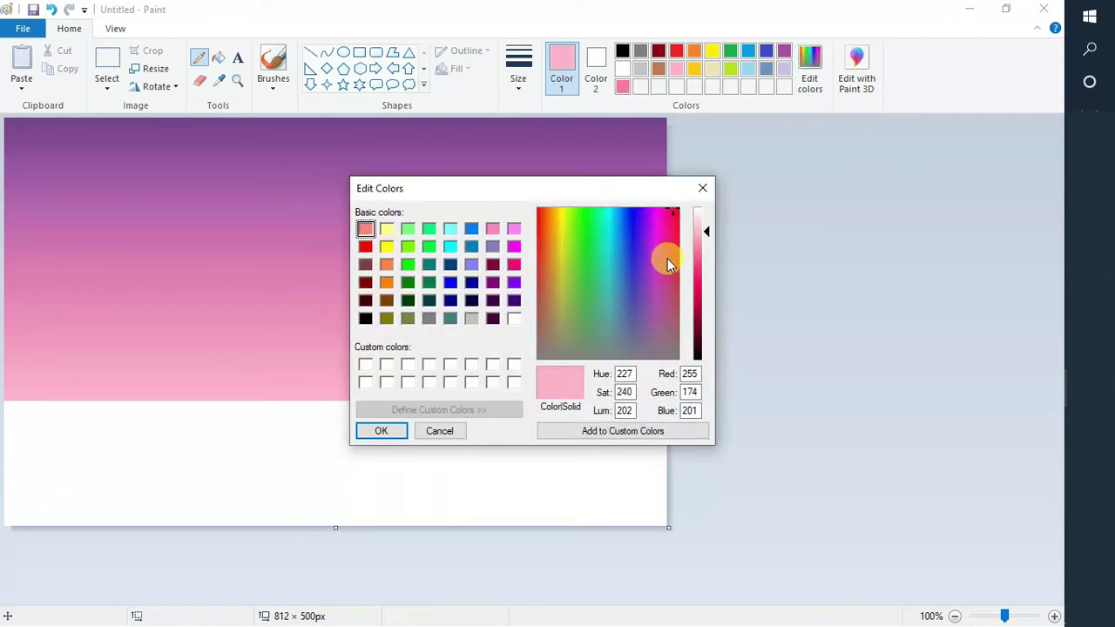
drag(708, 226, 706, 220)
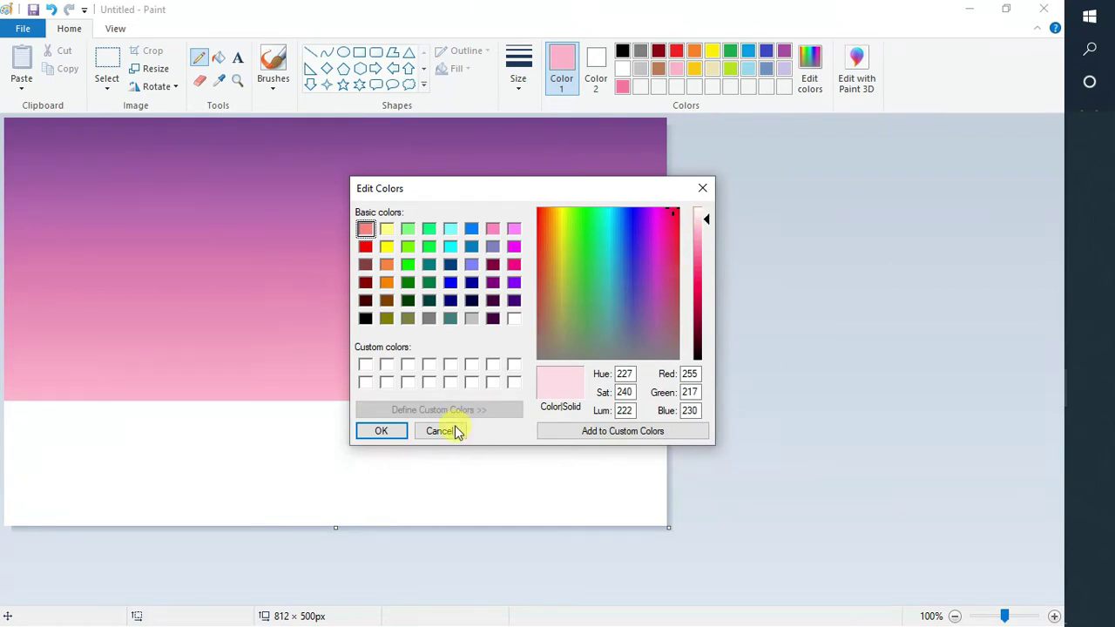
click(390, 430)
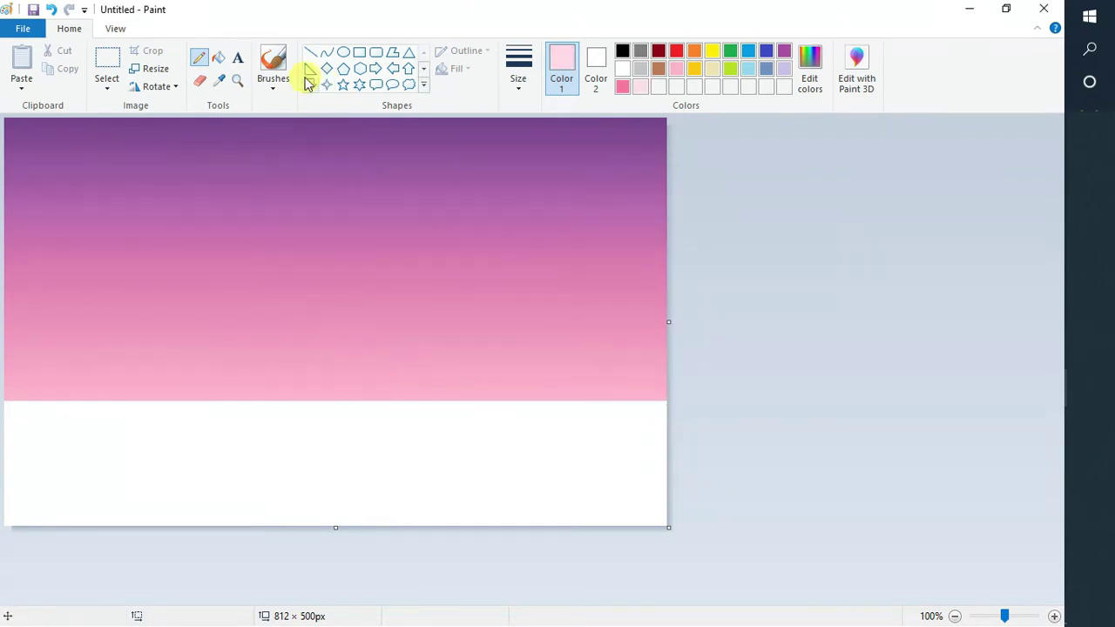
click(220, 59)
click(347, 440)
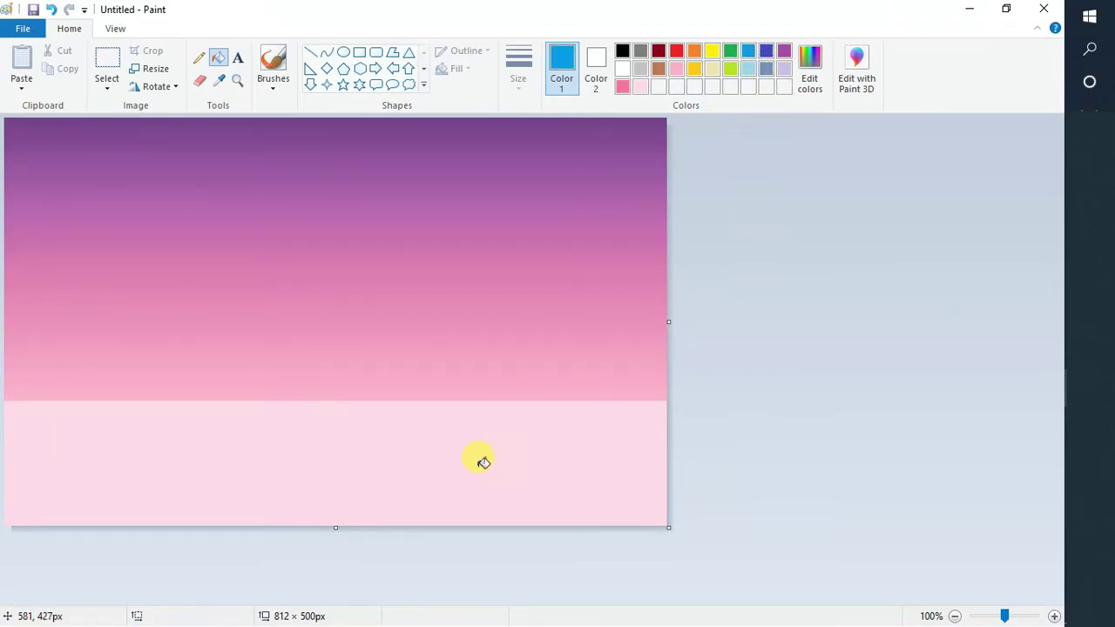
Step: Fill the band below the gradient with blue, darken the blue slightly as a custom color and refill the band
click(481, 461)
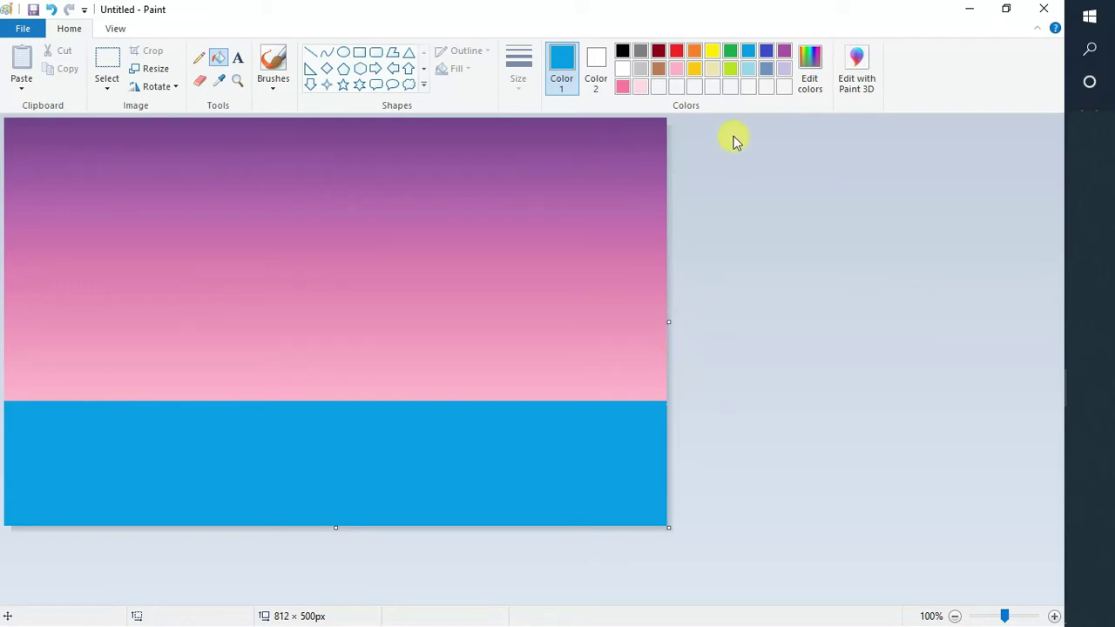
click(809, 70)
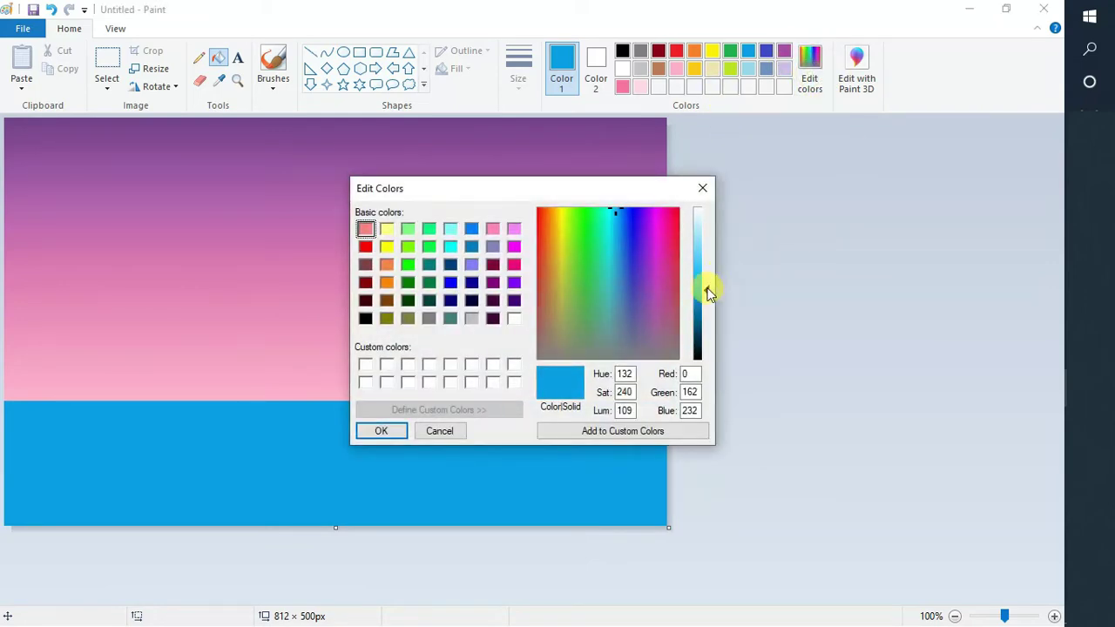
click(381, 431)
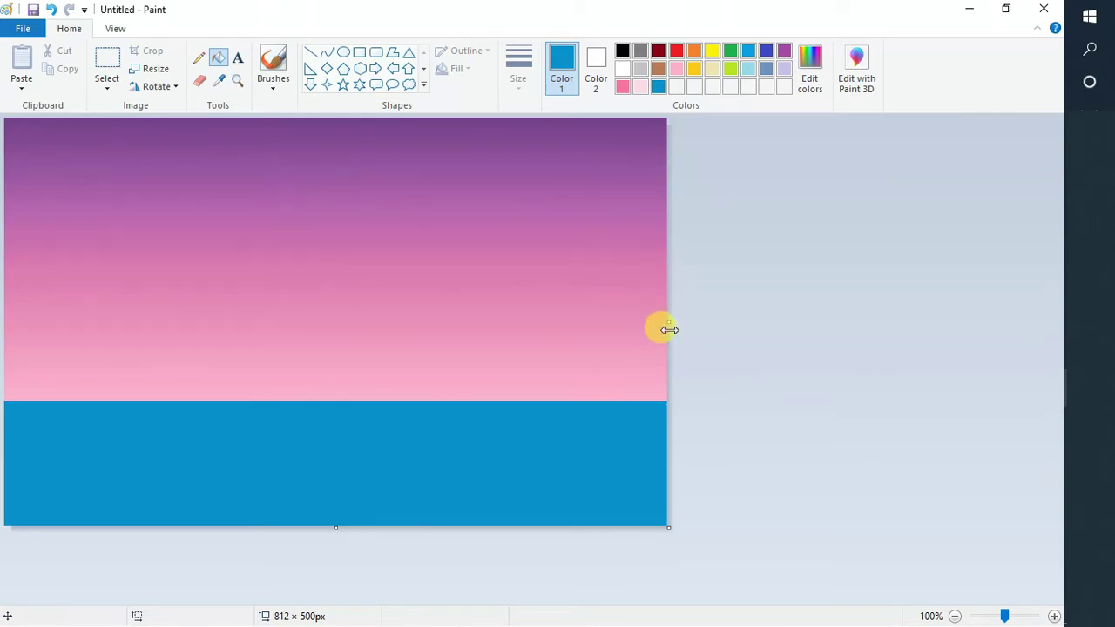
Step: Extend the canvas to 1377 px wide to create a blank white area beside the scene
drag(669, 322, 914, 323)
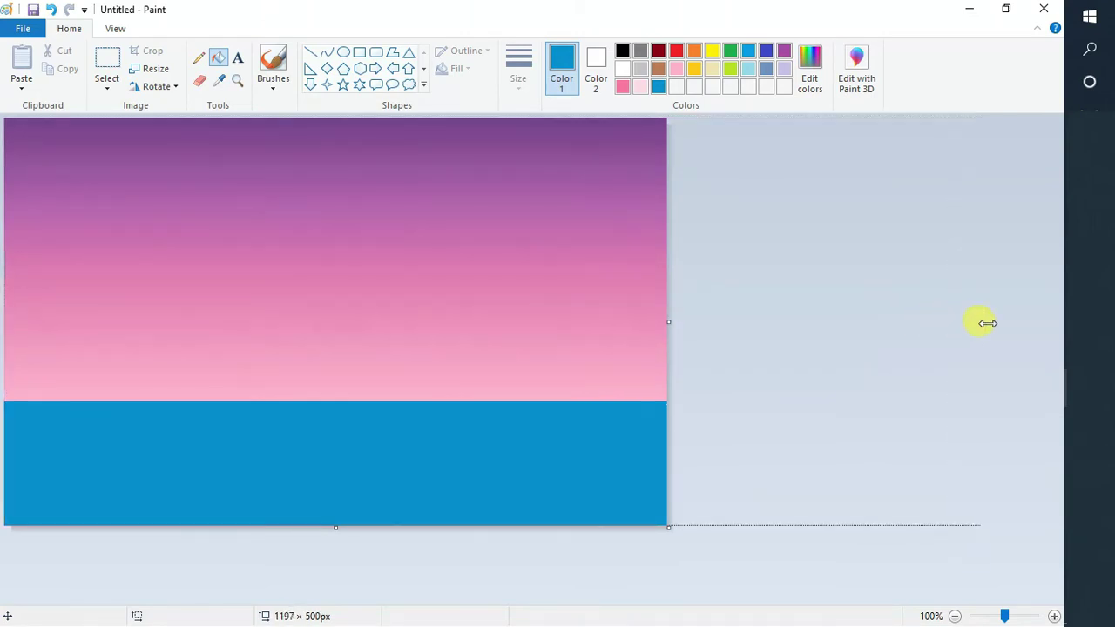
drag(987, 323, 1114, 346)
drag(698, 602, 863, 605)
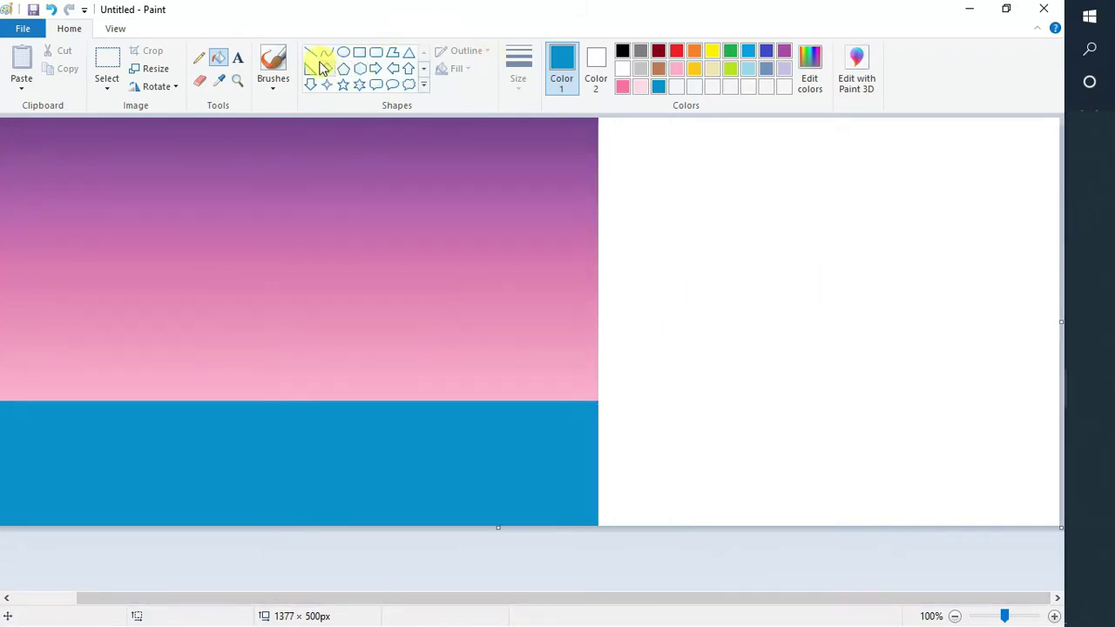
Step: Draw the two slopes of a mountain in black in the blank area with a thicker Pencil, undoing the first stroke and redrawing it
click(199, 58)
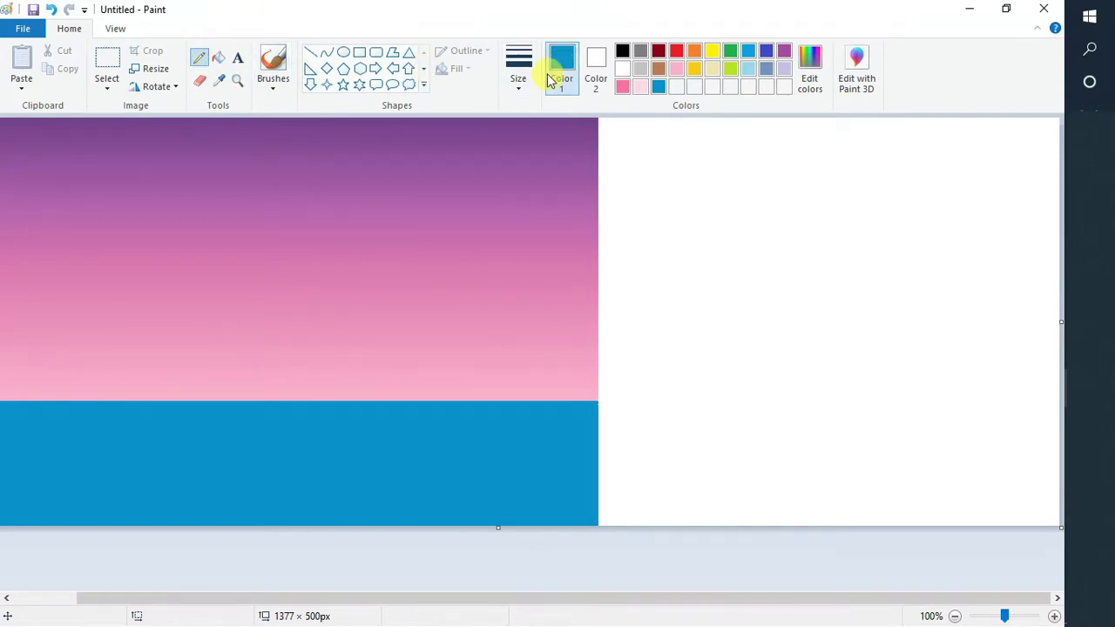
click(517, 79)
click(552, 145)
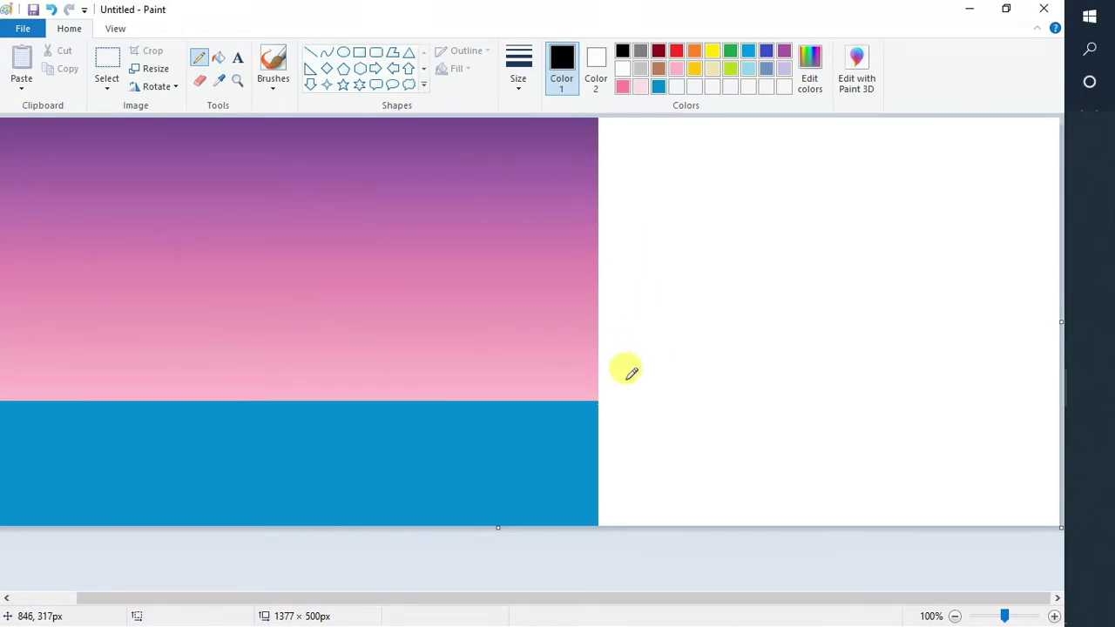
mouse_move(621, 381)
mouse_down()
mouse_move(693, 315)
mouse_move(795, 250)
mouse_move(838, 264)
mouse_move(944, 377)
mouse_up()
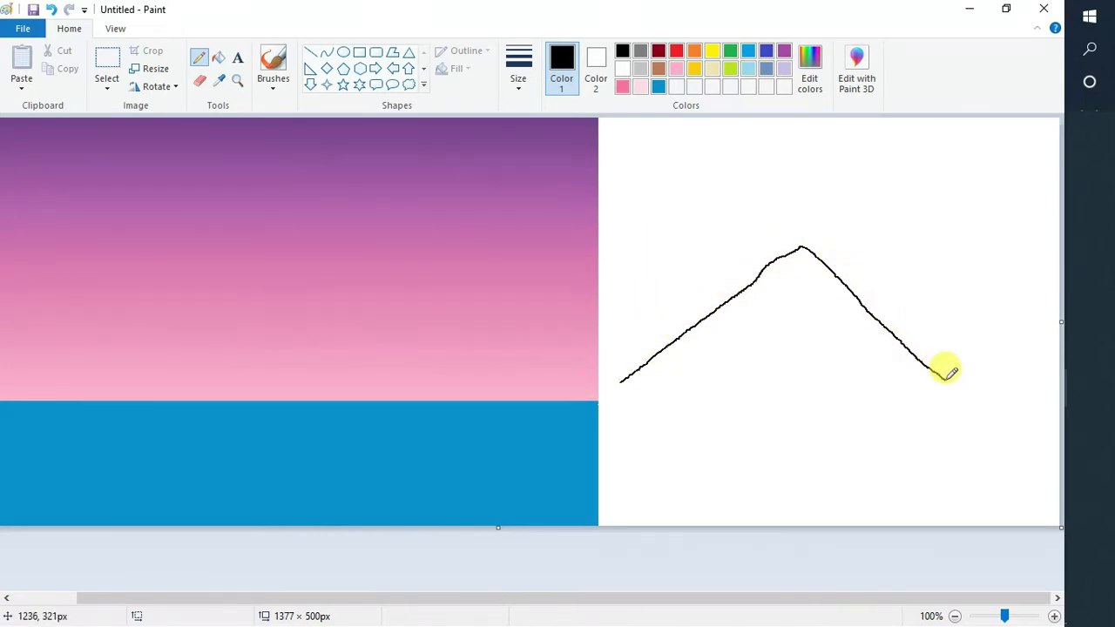
key(ctrl+z)
mouse_move(612, 365)
mouse_down()
mouse_move(755, 220)
mouse_move(795, 239)
mouse_move(855, 313)
mouse_move(964, 380)
mouse_up()
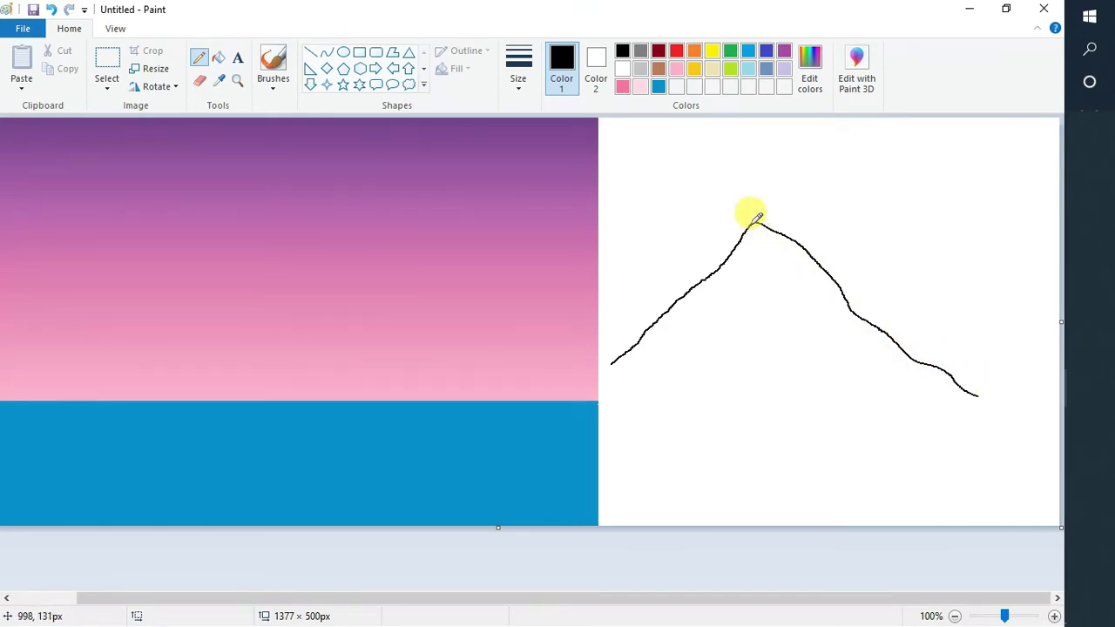
Step: Draw a ridge line from the peak down the mountain and close the outline along its base and left edge
drag(755, 221, 777, 245)
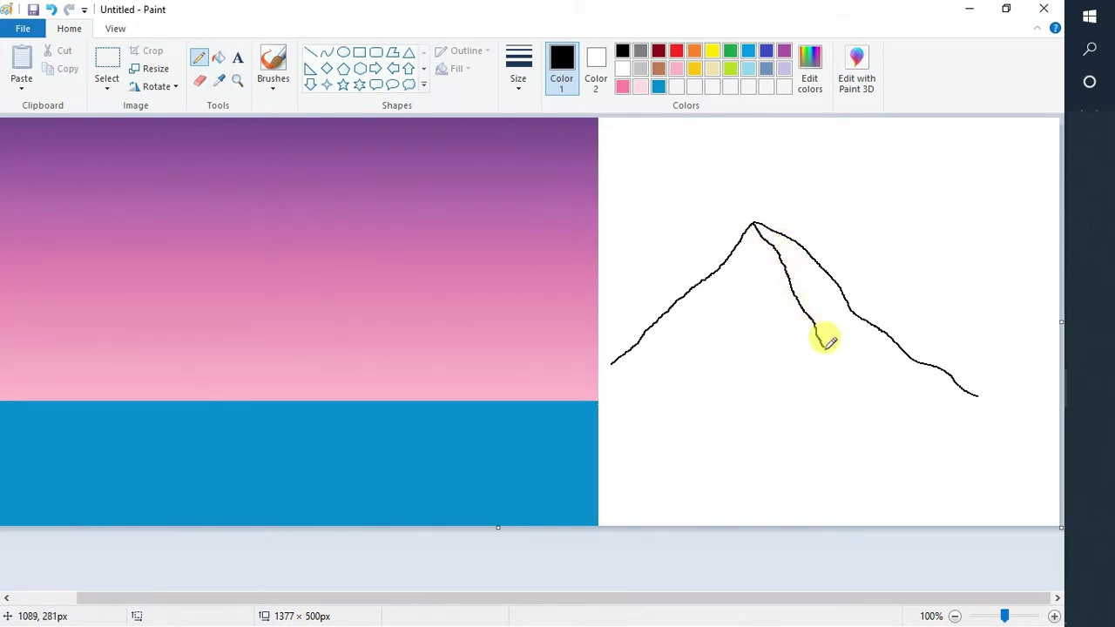
drag(857, 380, 889, 396)
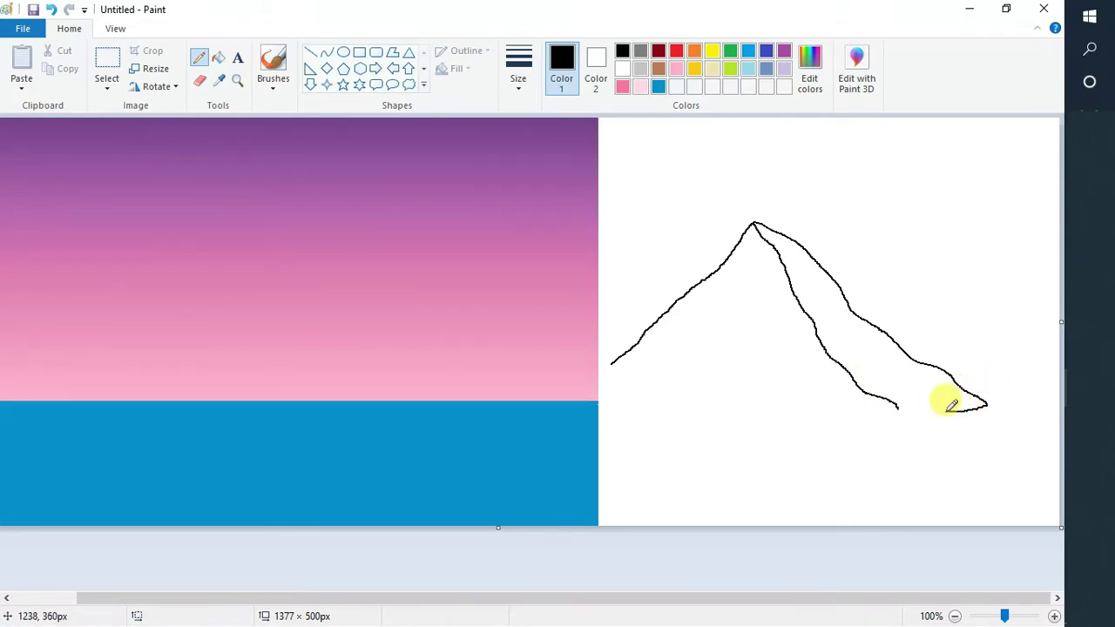
mouse_move(899, 413)
mouse_down()
mouse_move(937, 426)
mouse_move(614, 442)
mouse_move(605, 390)
mouse_up()
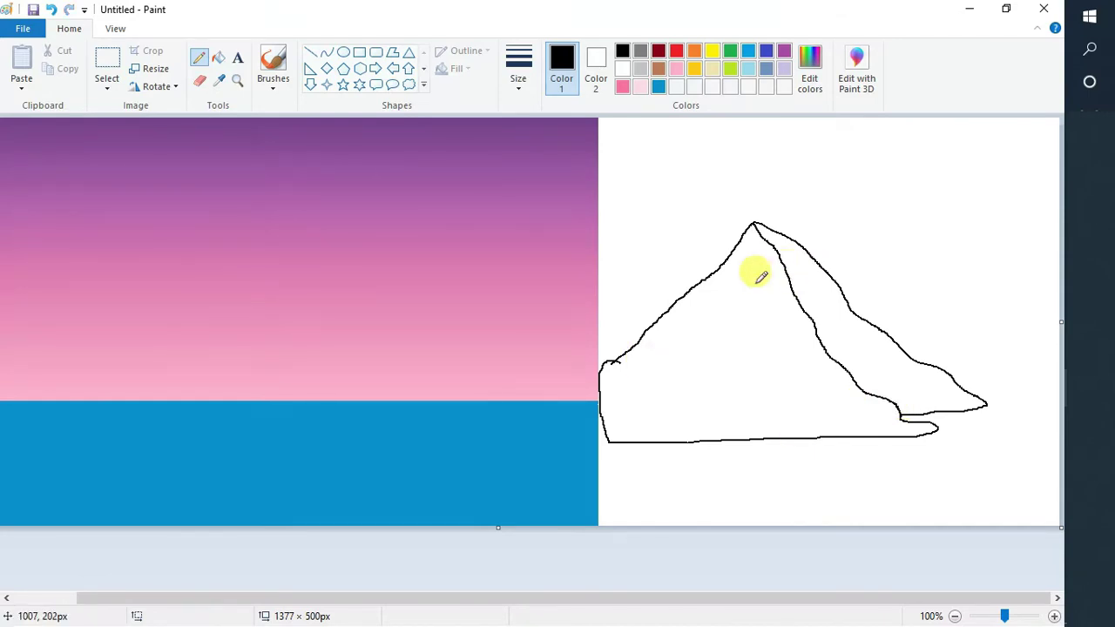
Step: Sample purple from the gradient, darken it to RGB 40, 22, 41 and fill the mountain's large left face with it
click(226, 61)
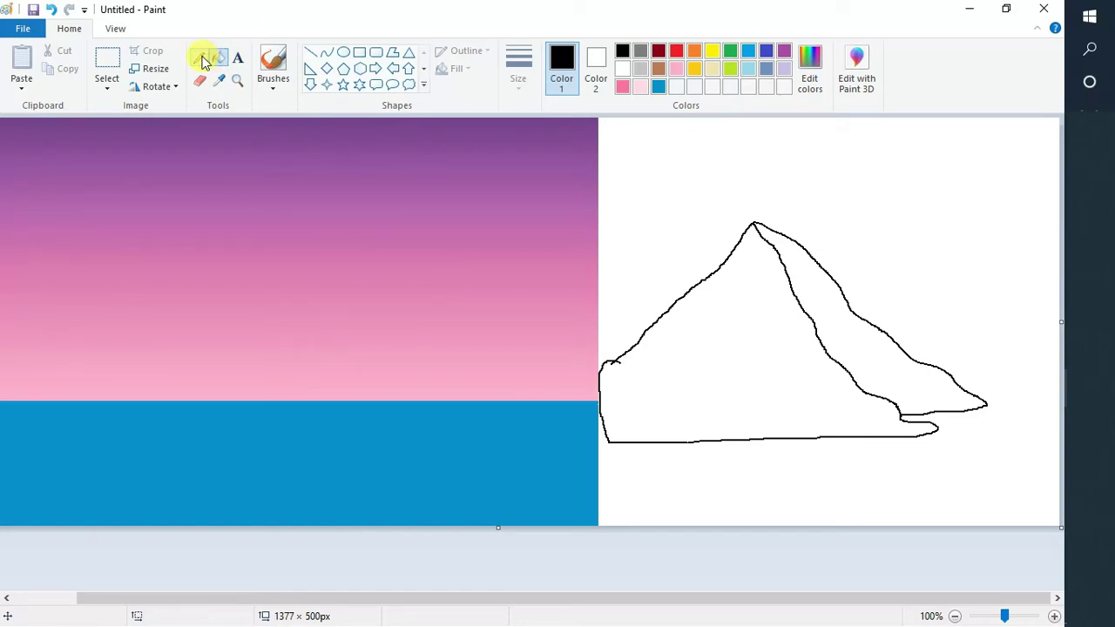
click(201, 61)
click(219, 79)
click(505, 171)
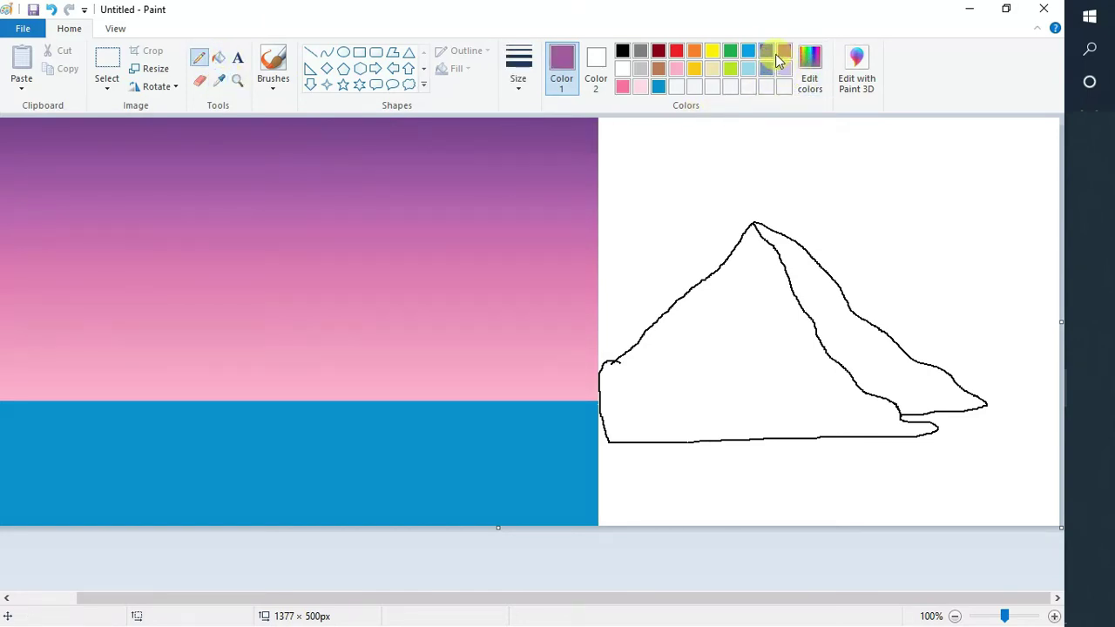
click(810, 65)
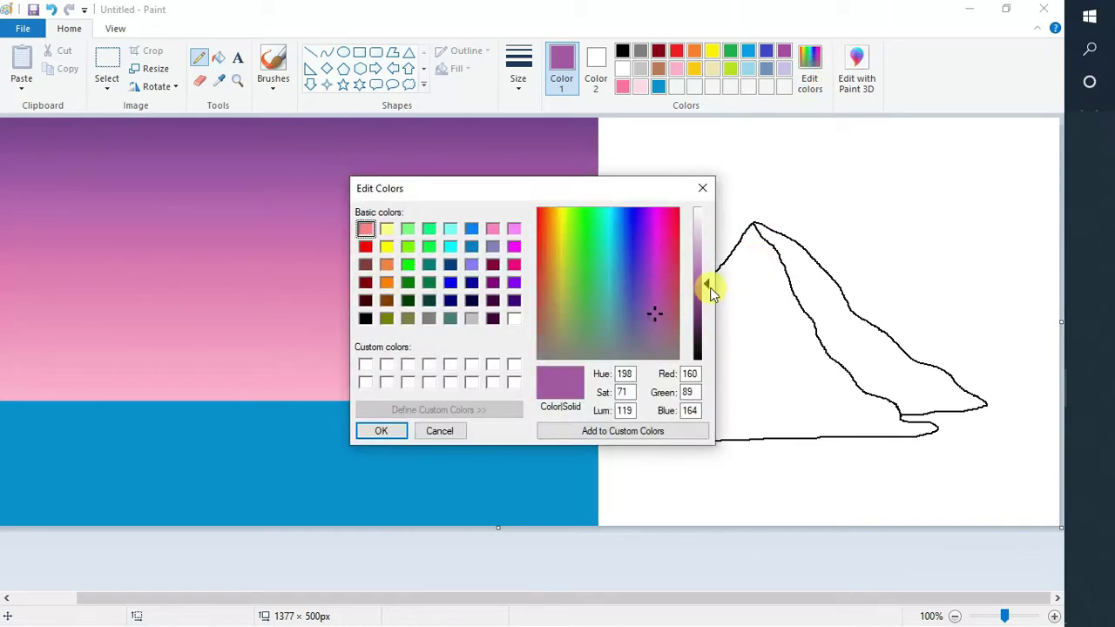
drag(711, 288, 710, 341)
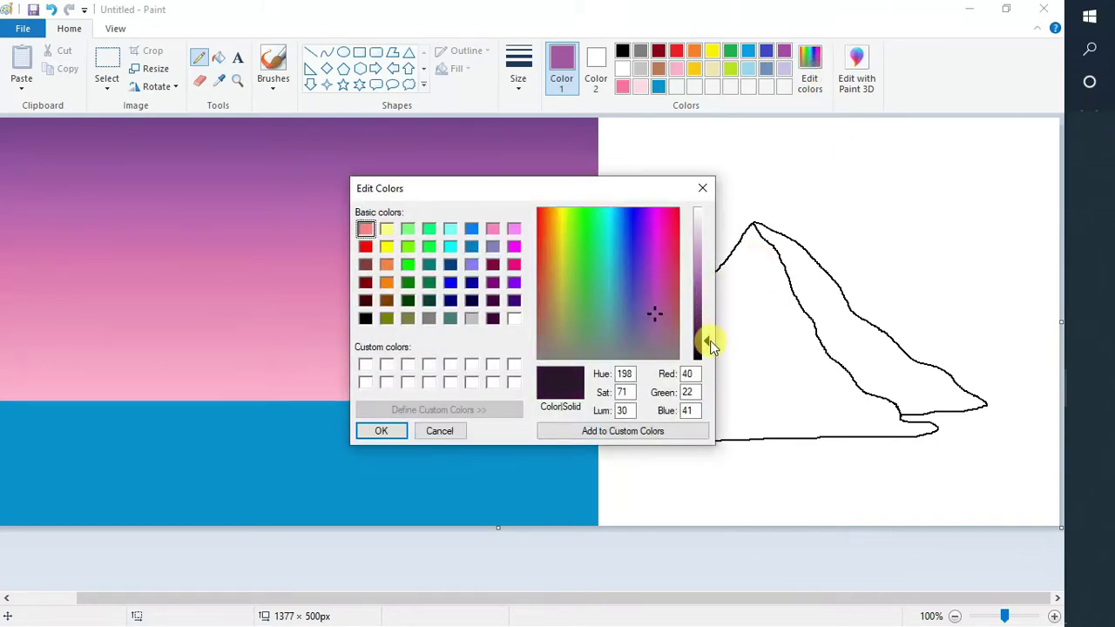
click(381, 431)
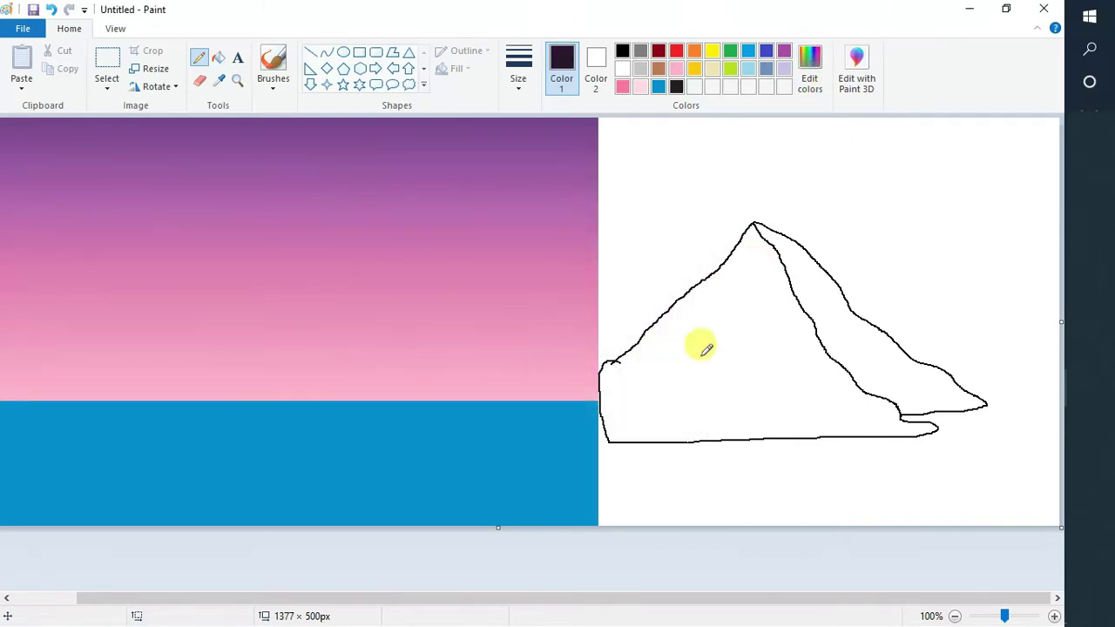
click(219, 57)
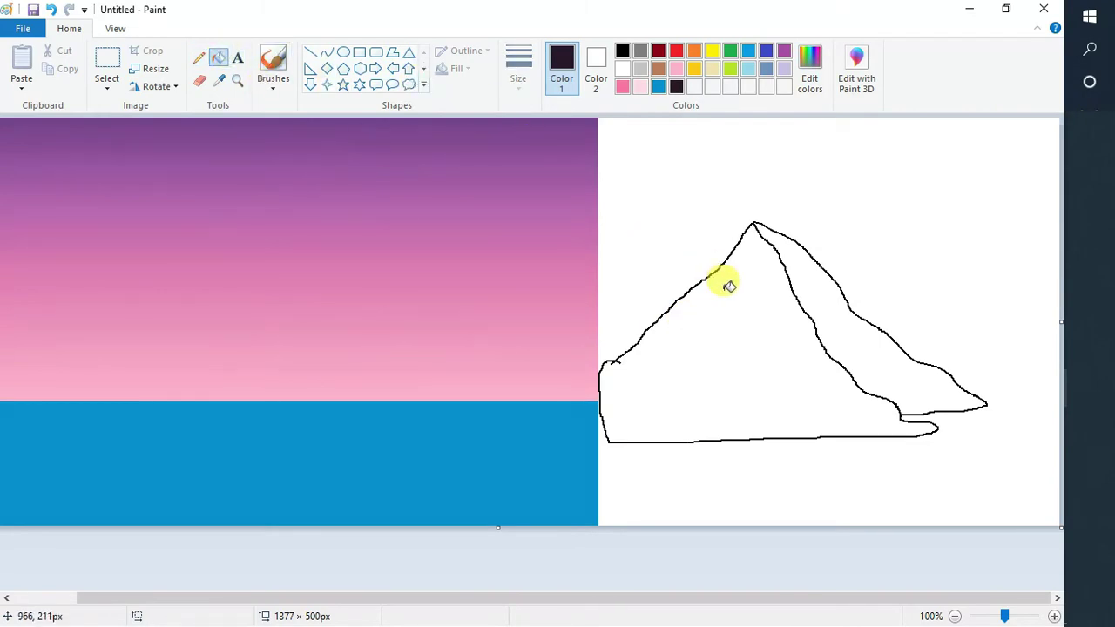
click(729, 287)
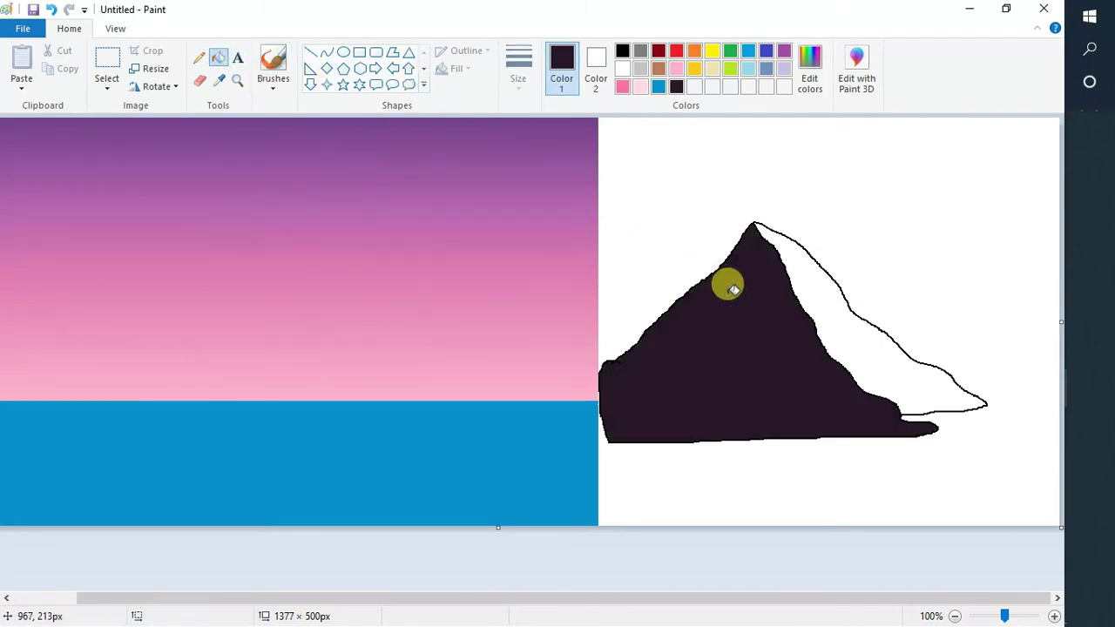
Step: Lighten the dark purple to RGB 82, 46, 84 and fill the mountain's white right face with it
click(810, 65)
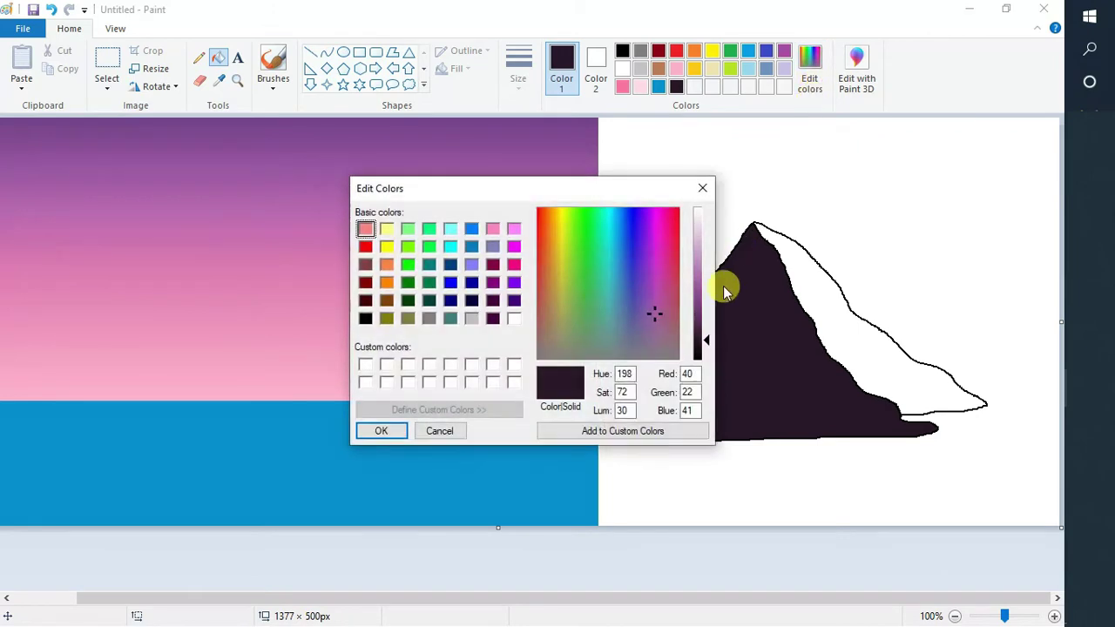
drag(707, 342, 712, 323)
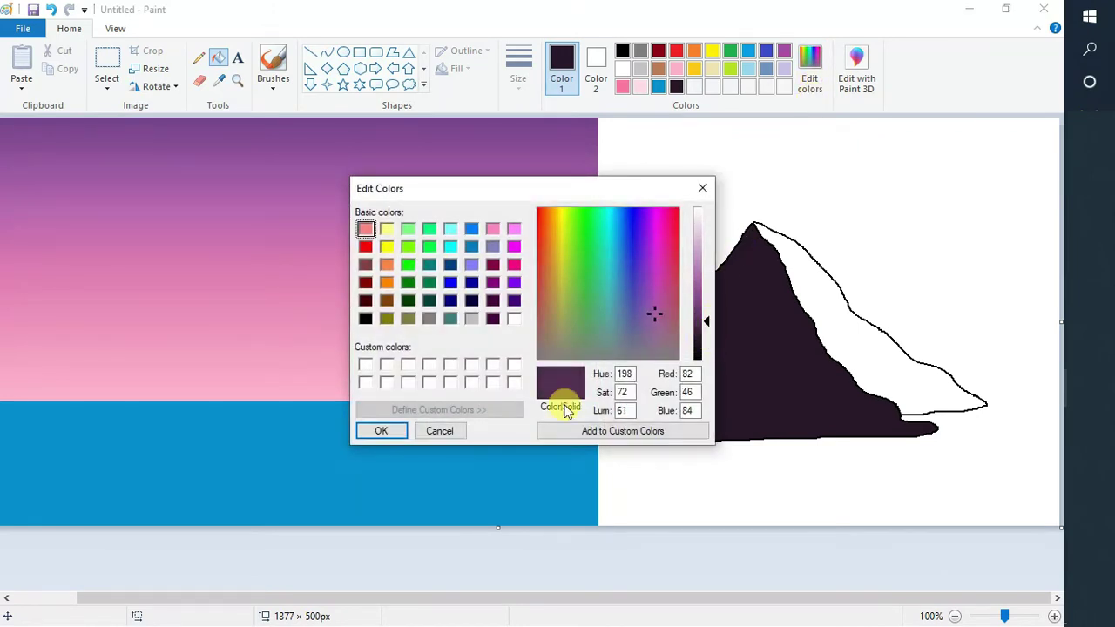
click(381, 430)
click(821, 300)
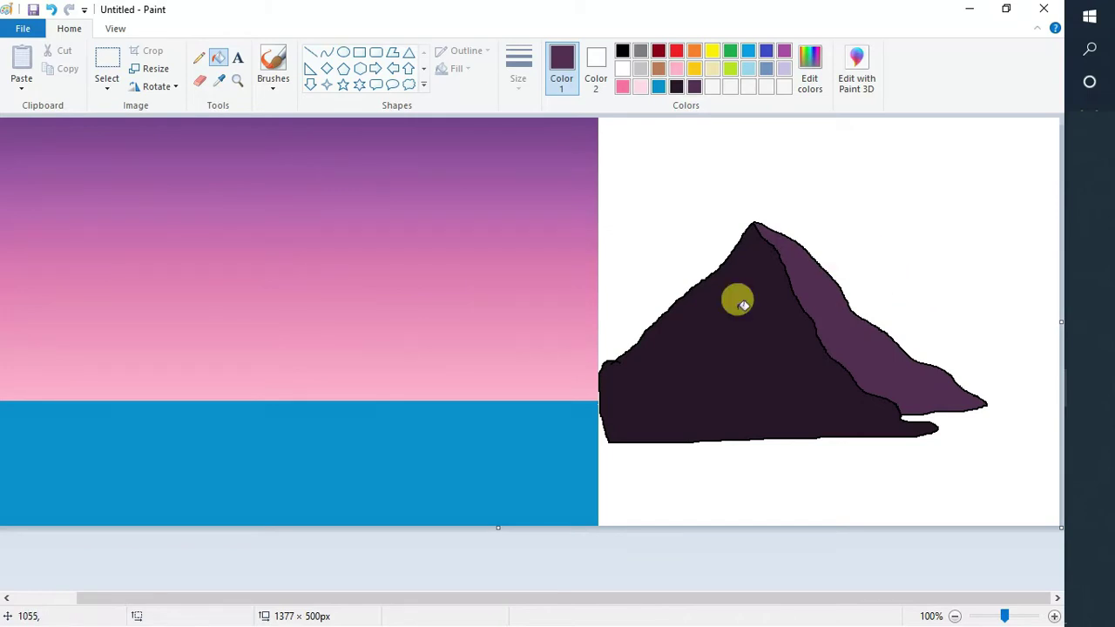
Step: Sample the darker purple from the mountain's left face and recolour its black outline and ridge line with it
click(221, 80)
click(751, 312)
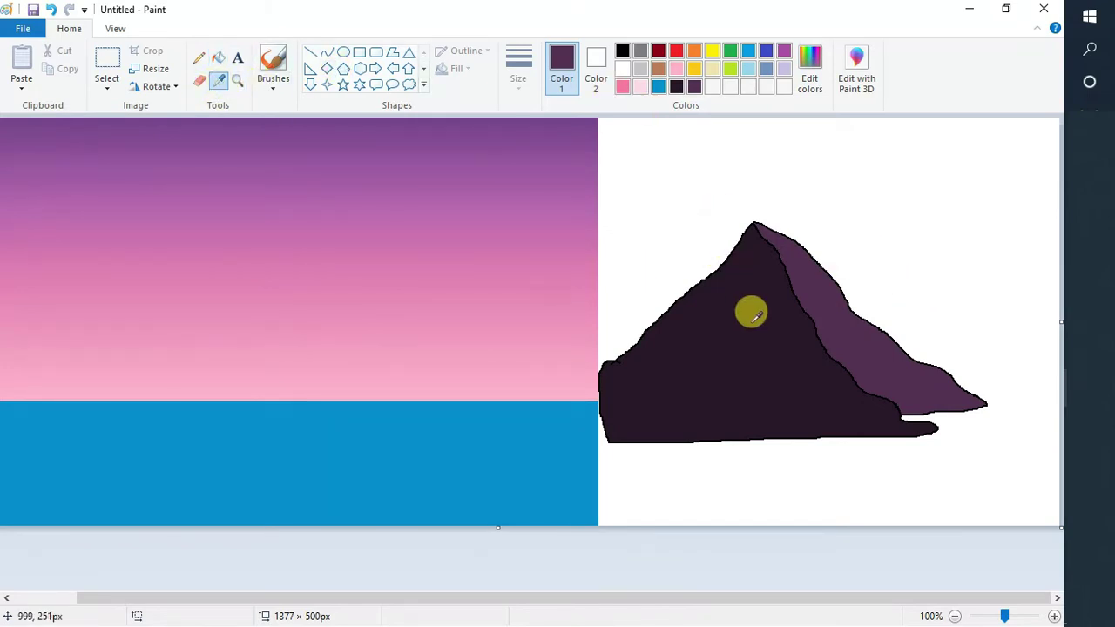
click(806, 304)
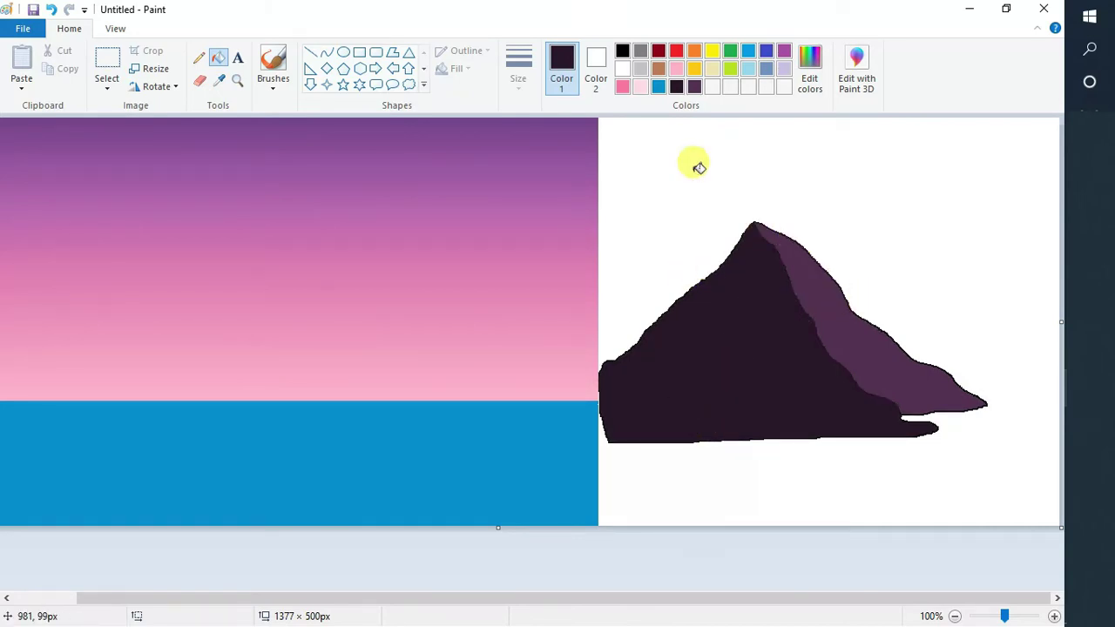
Step: Sample the lighter purple from the mountain's right face and fill the dark outline around that face with it
click(199, 59)
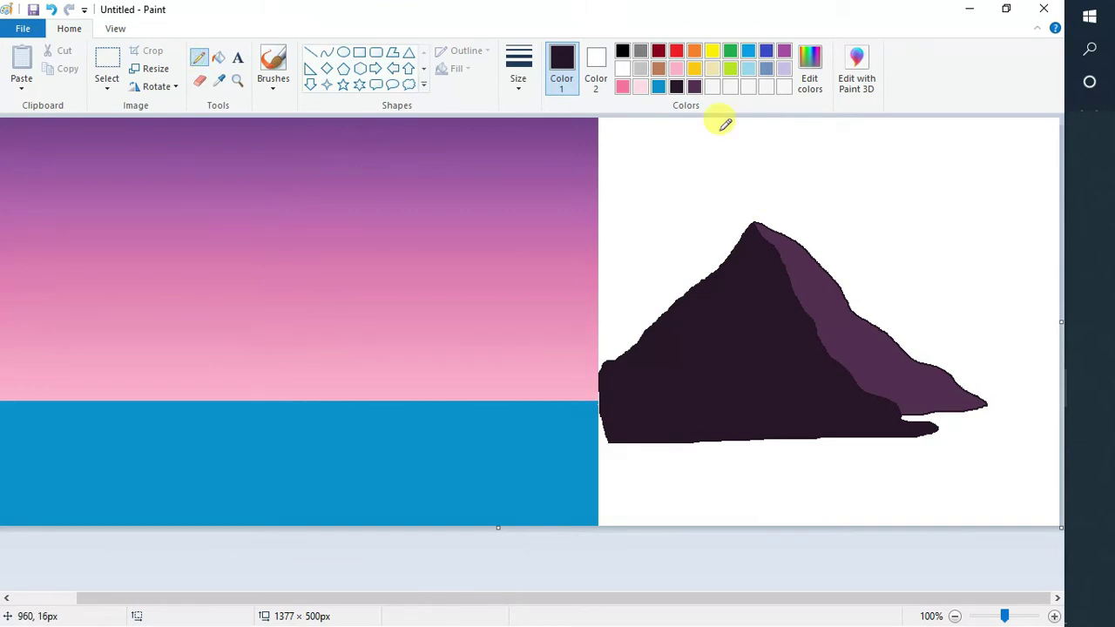
click(219, 79)
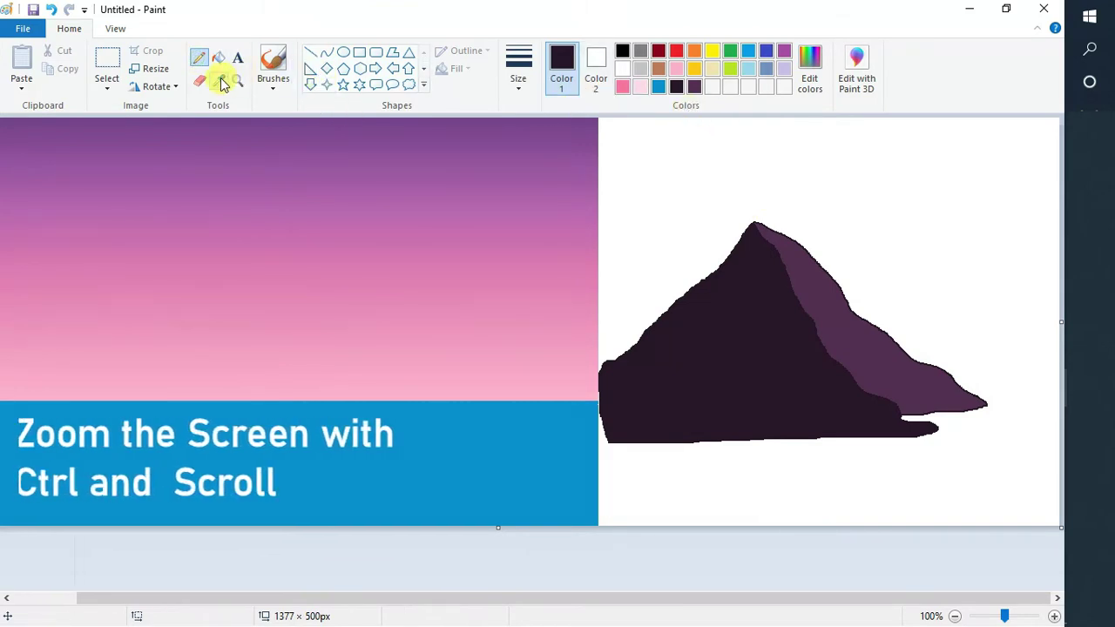
click(819, 275)
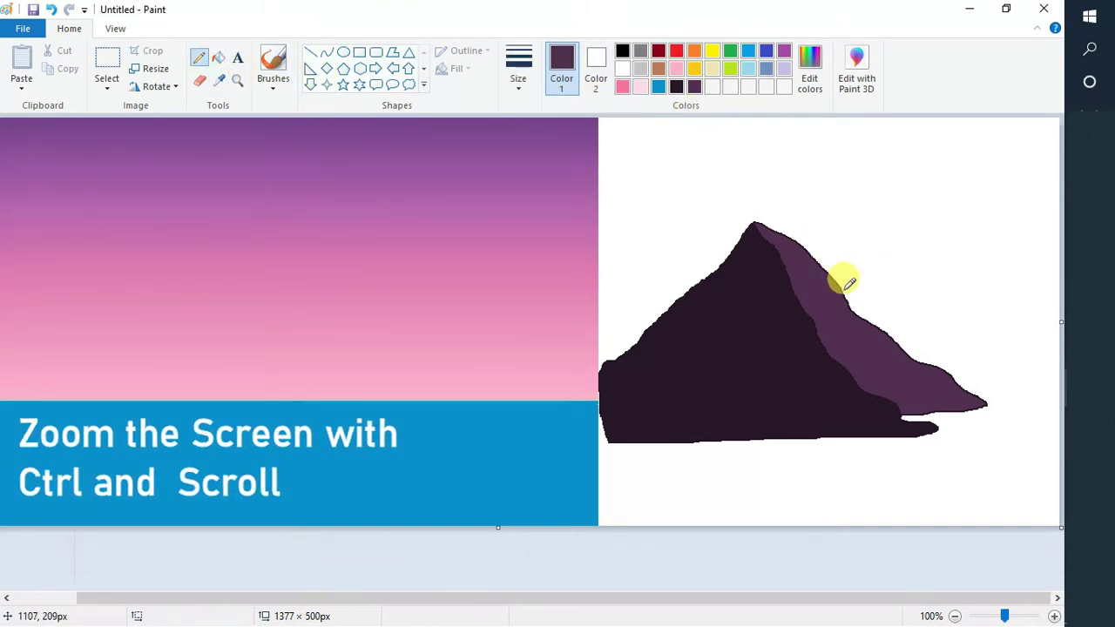
ctrl+scroll(912, 252, up, 2)
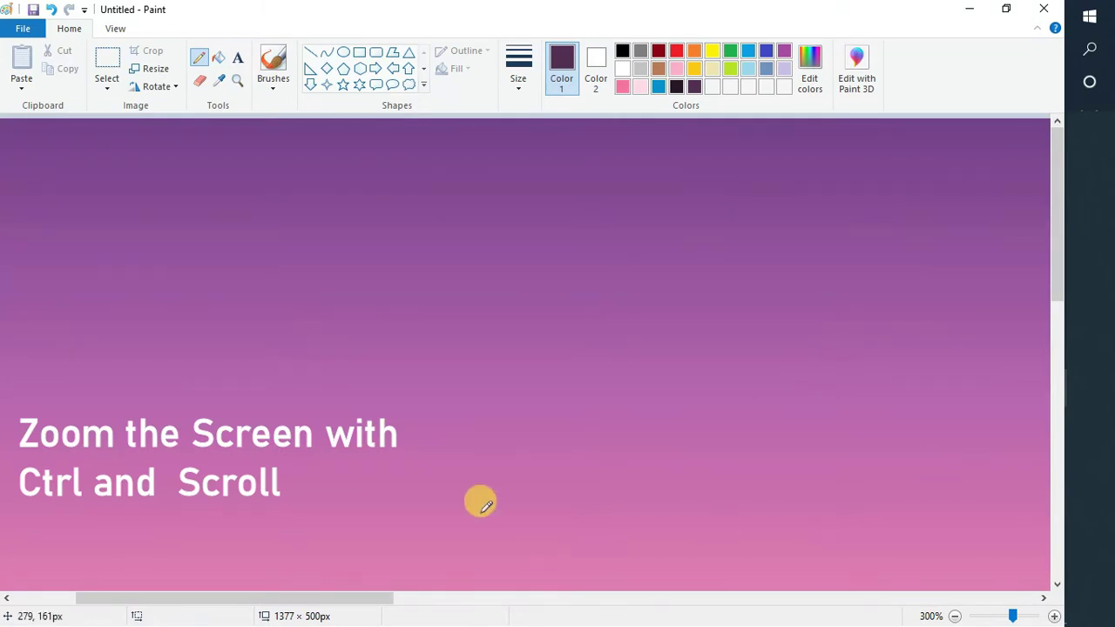
drag(336, 597, 838, 613)
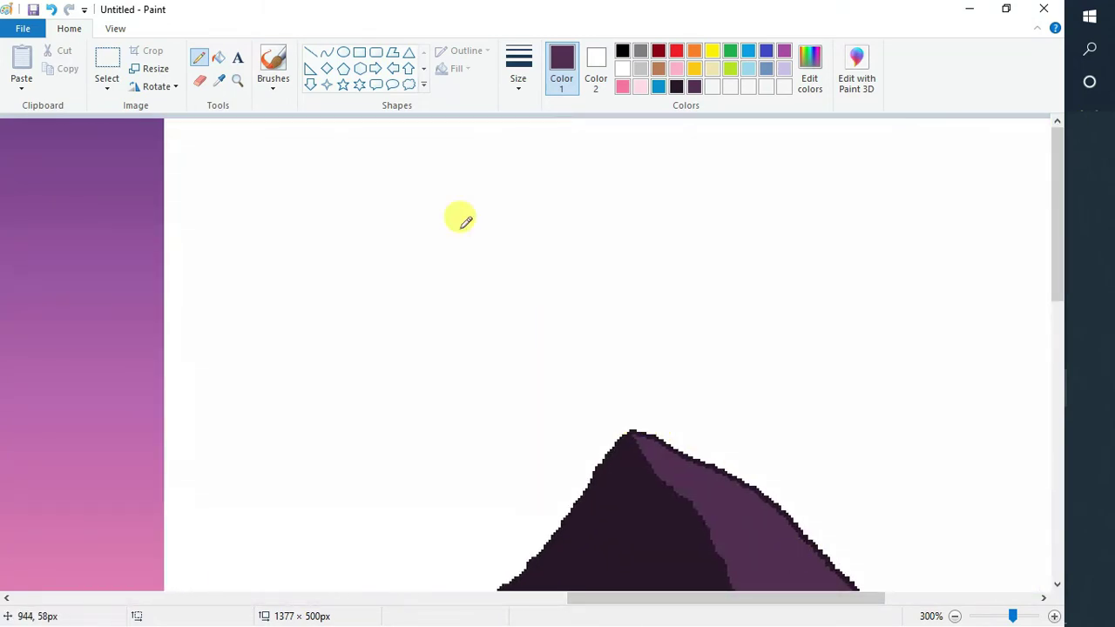
click(222, 82)
click(695, 463)
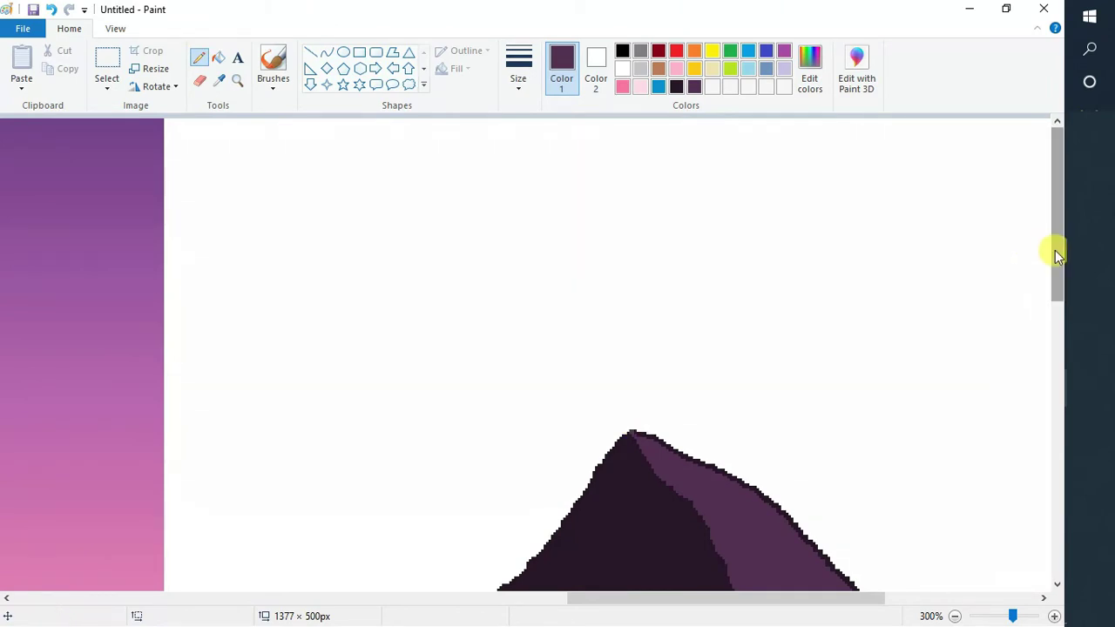
drag(1057, 254, 1059, 475)
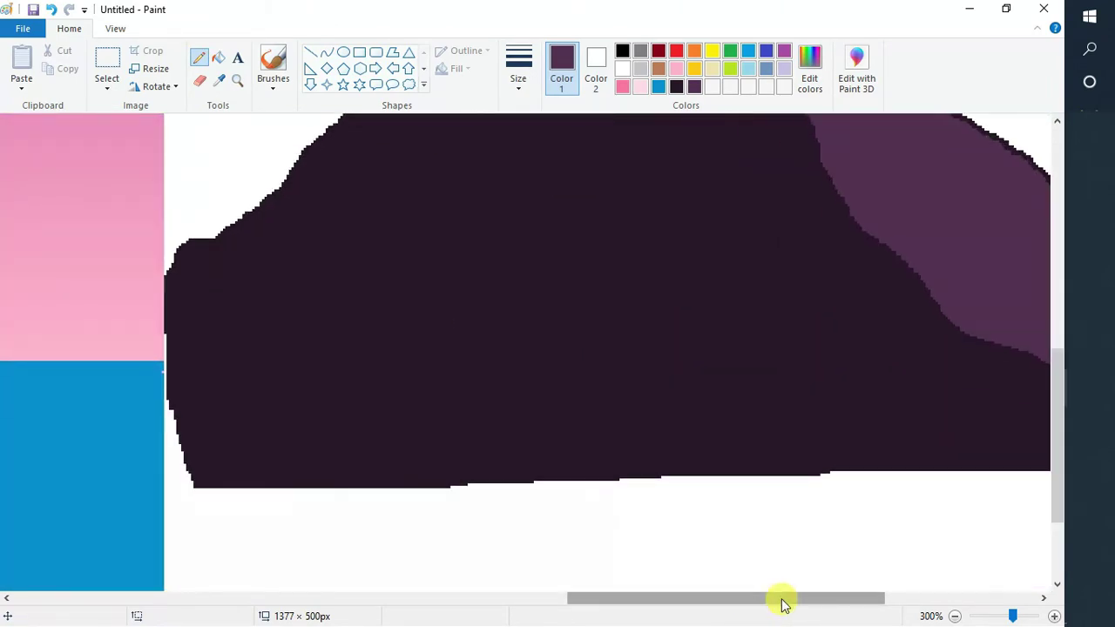
drag(781, 602, 871, 600)
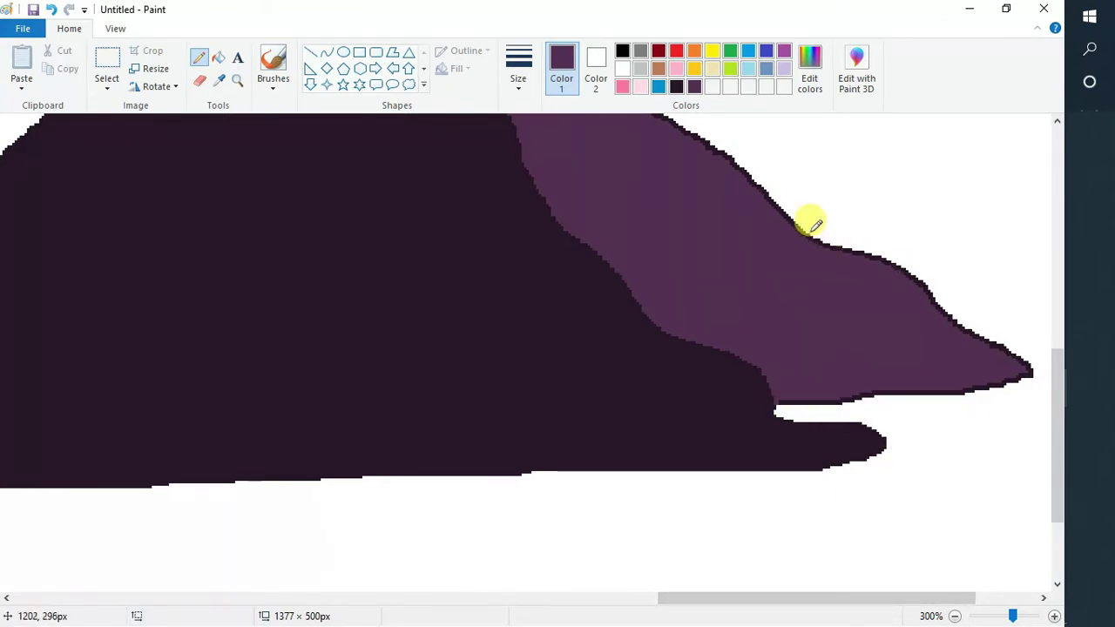
scroll(662, 191, up, 5)
click(219, 61)
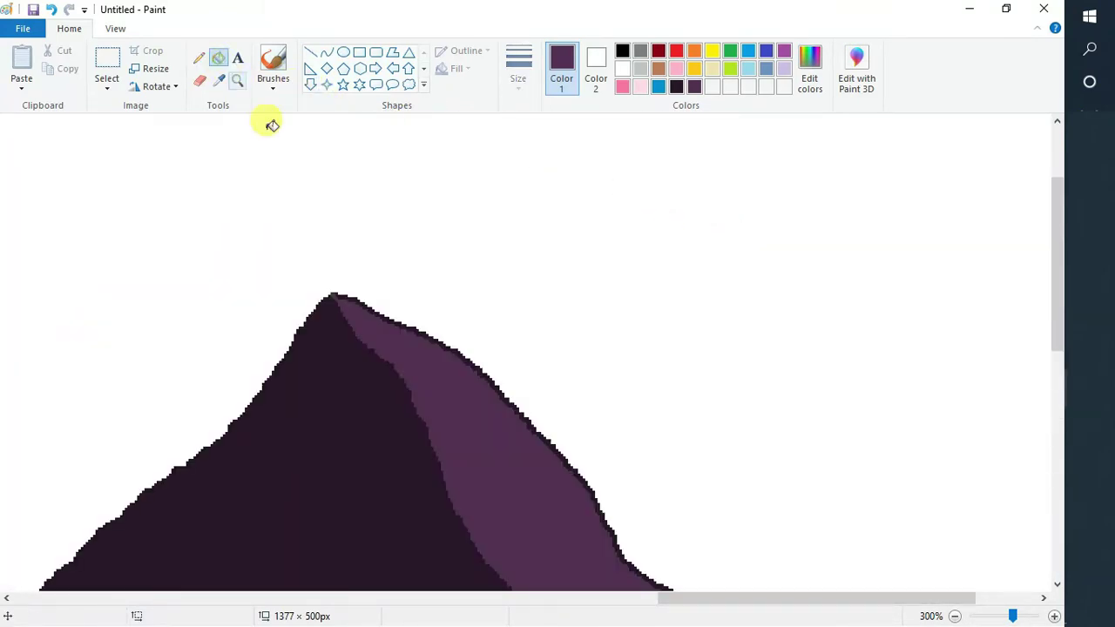
click(361, 295)
ctrl+scroll(540, 277, down, 2)
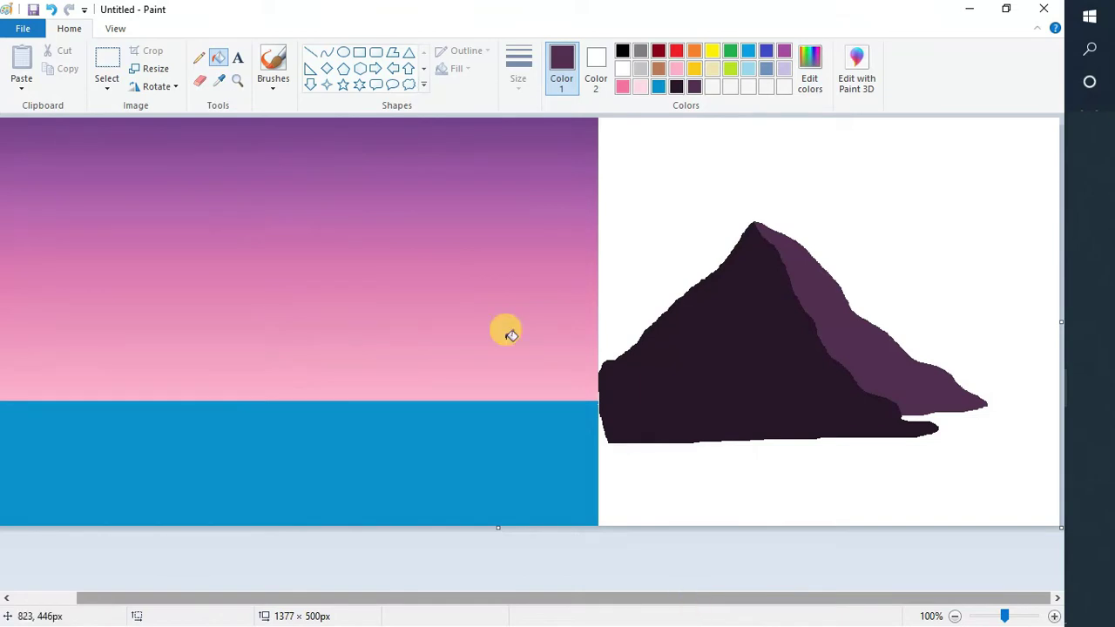
Step: Select the whole mountain in an area about 519 × 313 px, enable transparent selection and paste a copy of it
click(108, 59)
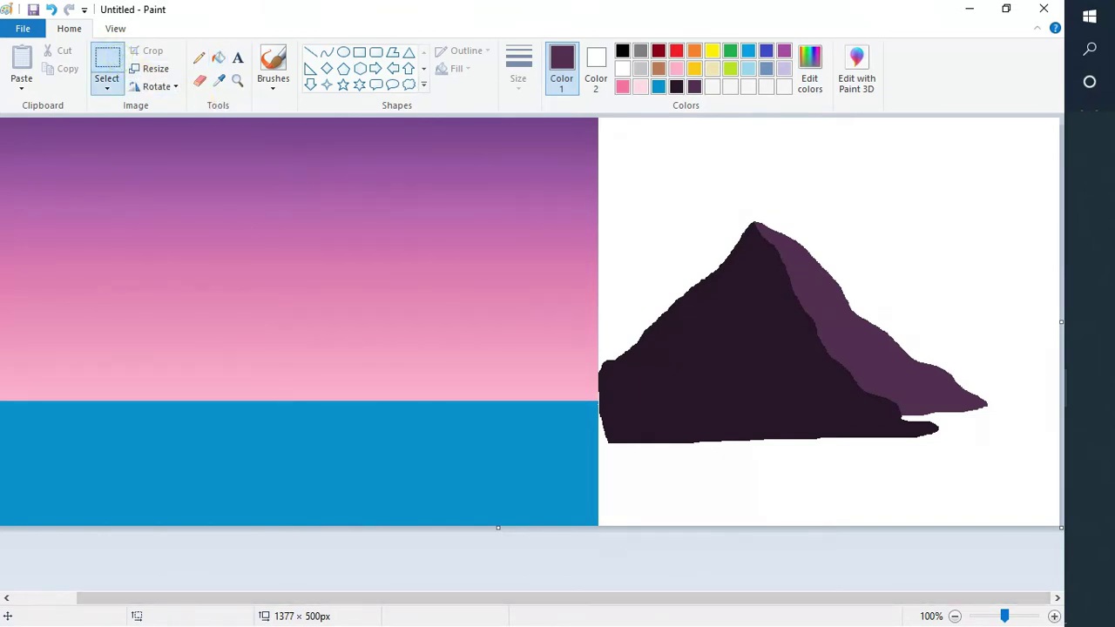
drag(1021, 464, 598, 217)
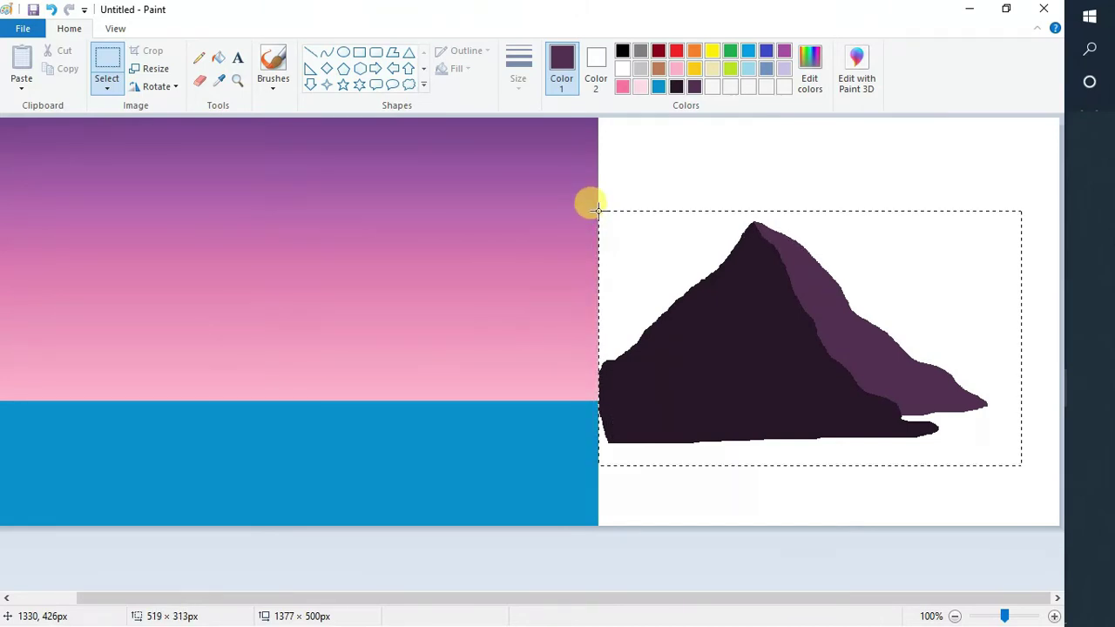
drag(598, 210, 598, 210)
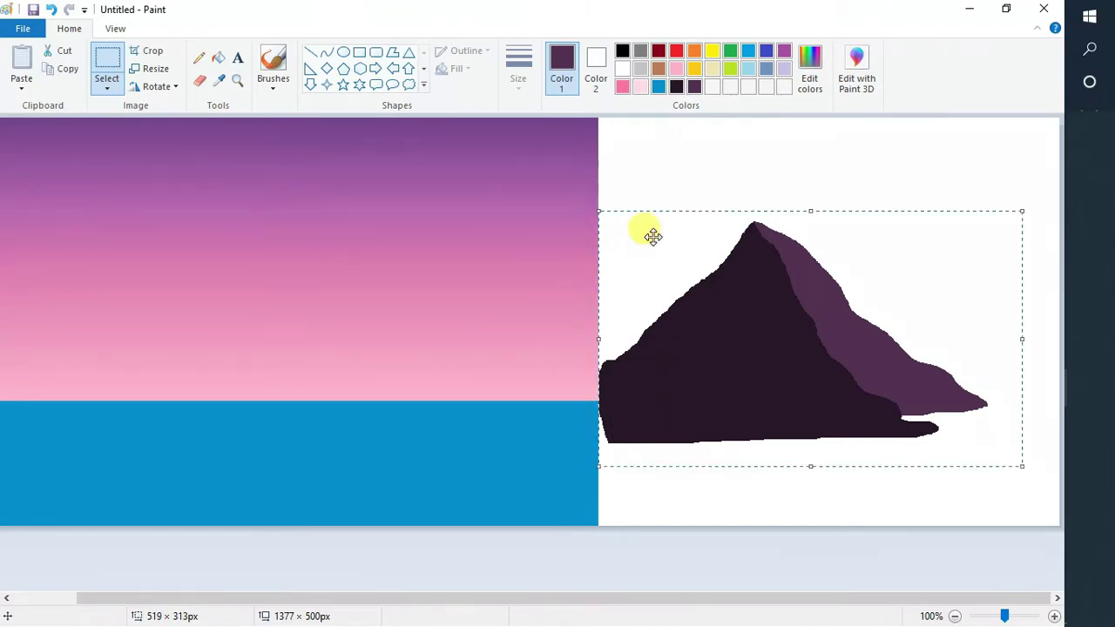
click(105, 91)
click(154, 235)
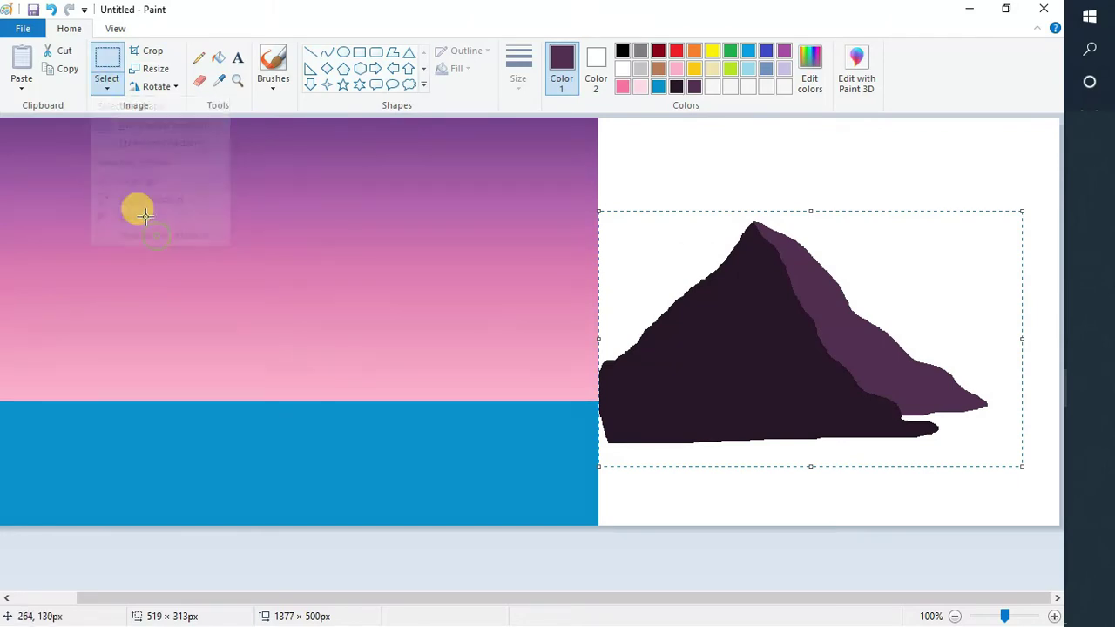
click(21, 65)
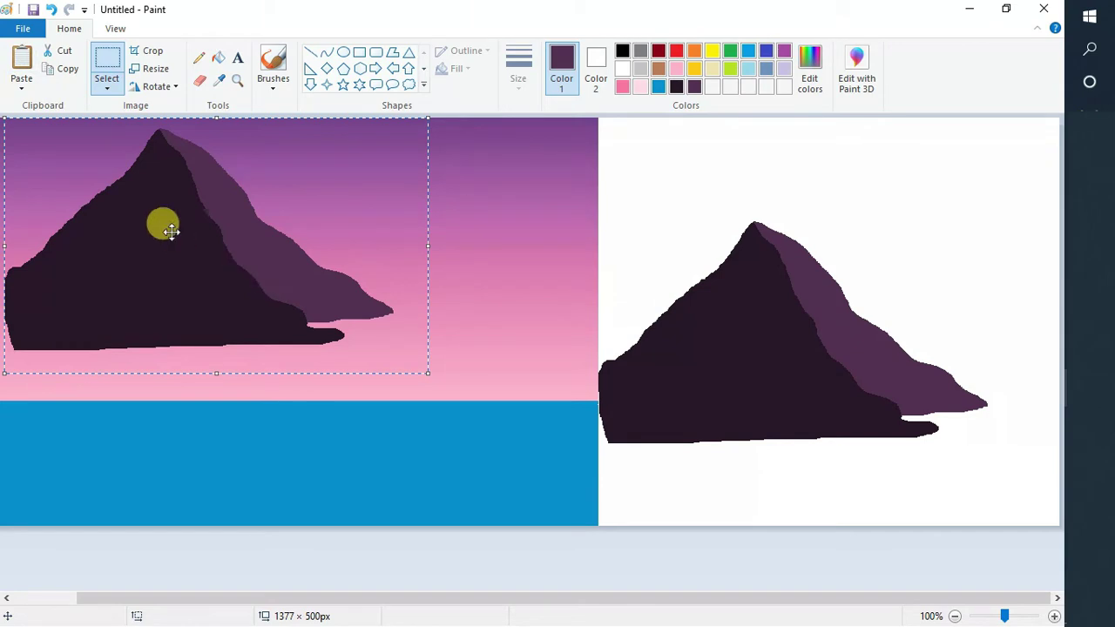
Step: Move the pasted mountain to the scene's left edge over the waterline and reduce its height to about 237 px
drag(409, 599, 279, 594)
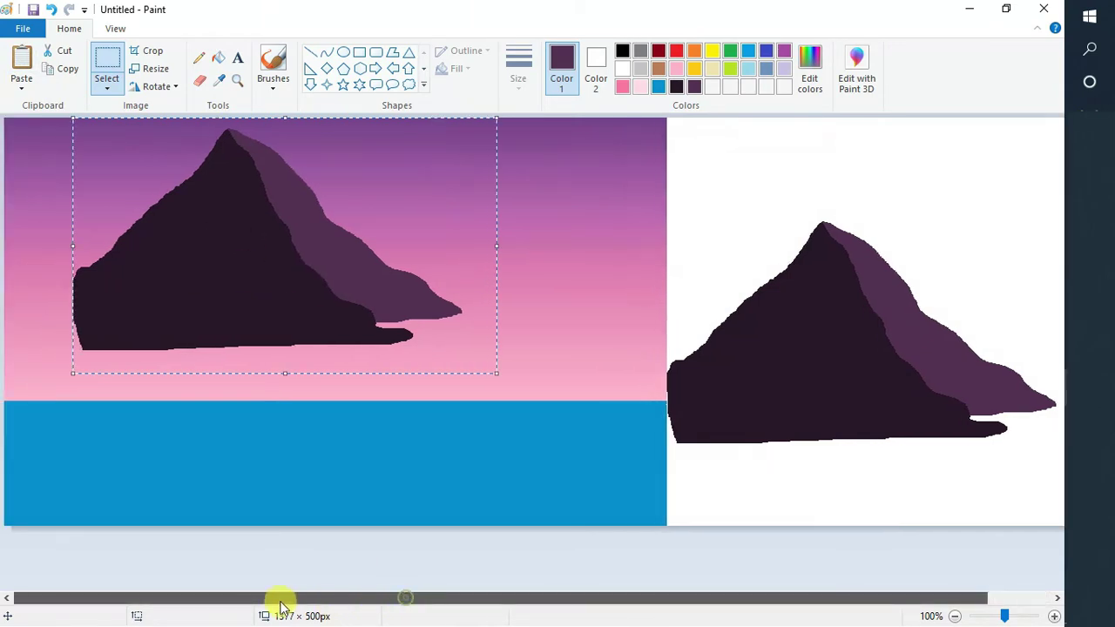
drag(262, 264, 122, 348)
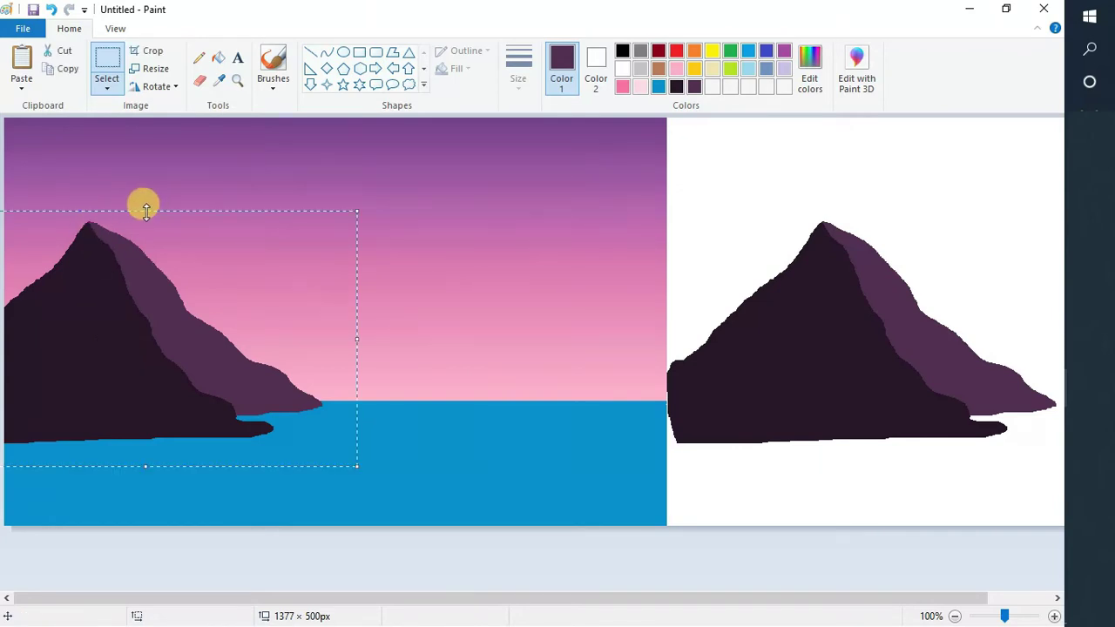
drag(146, 210, 144, 270)
drag(99, 336, 88, 340)
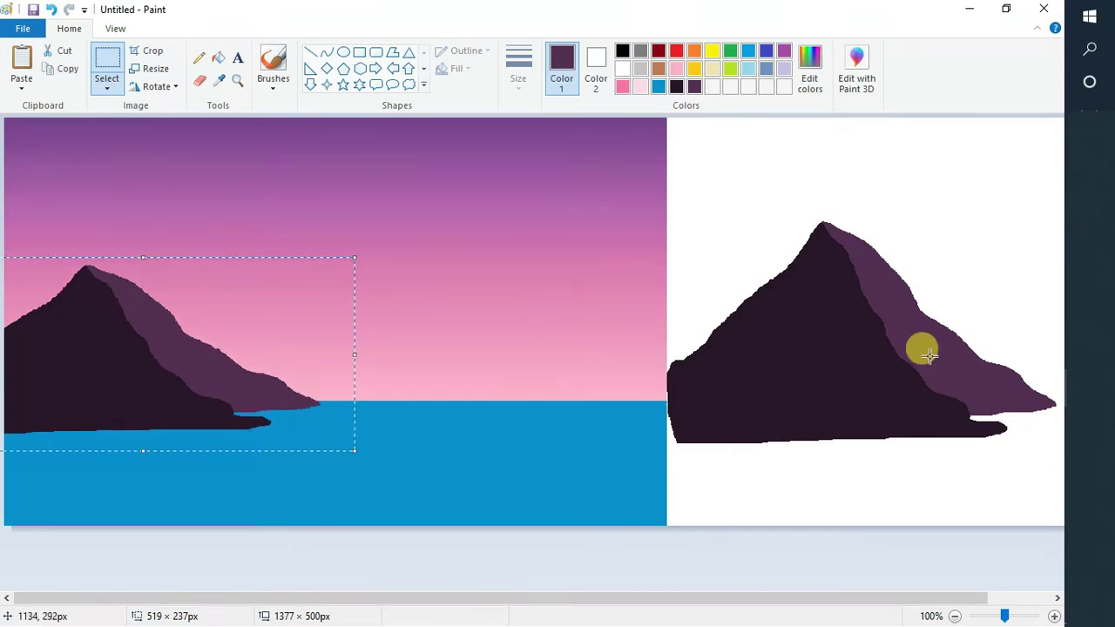
drag(243, 146, 316, 206)
drag(202, 105, 169, 112)
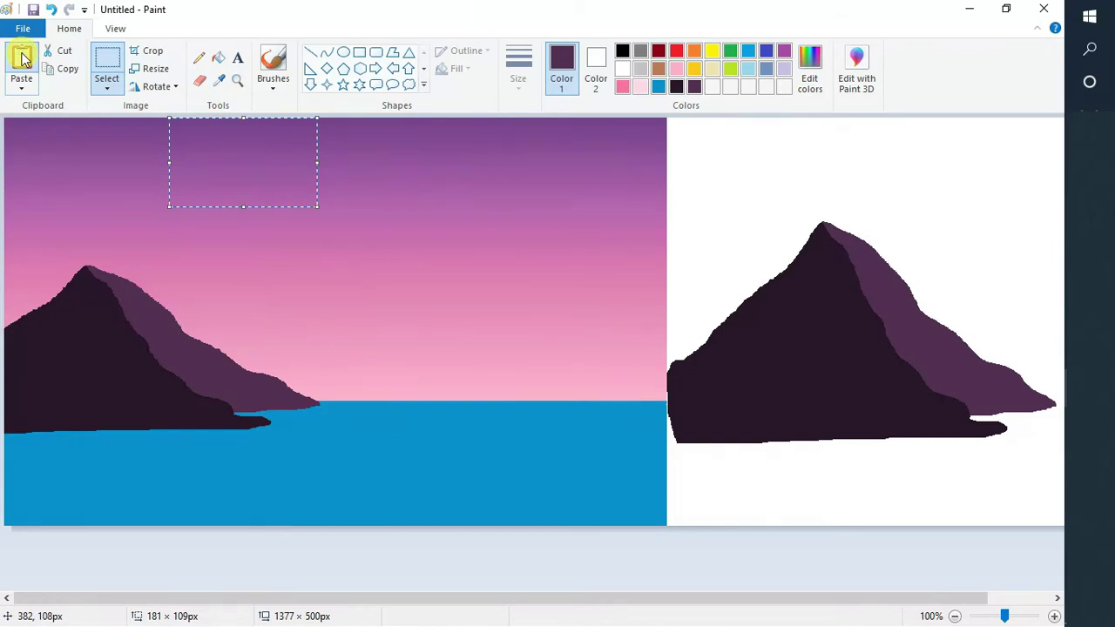
click(724, 169)
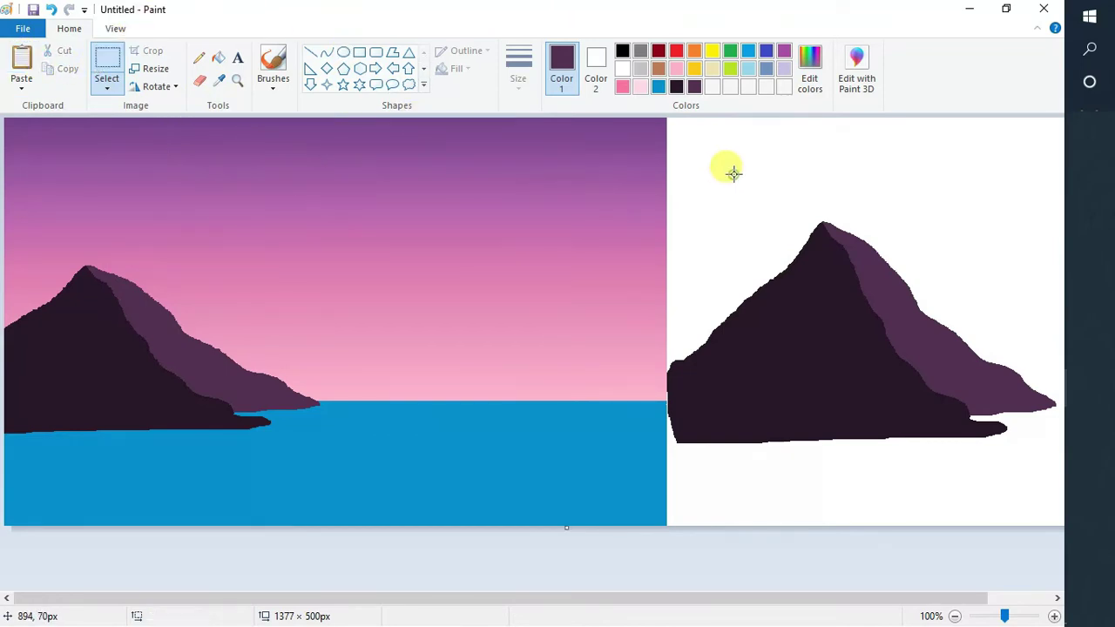
drag(1051, 448, 971, 471)
Step: Select the original mountain, flip it horizontally and place it at the scene's right edge, overlapping the water and the first mountain's tip
drag(1060, 451, 660, 205)
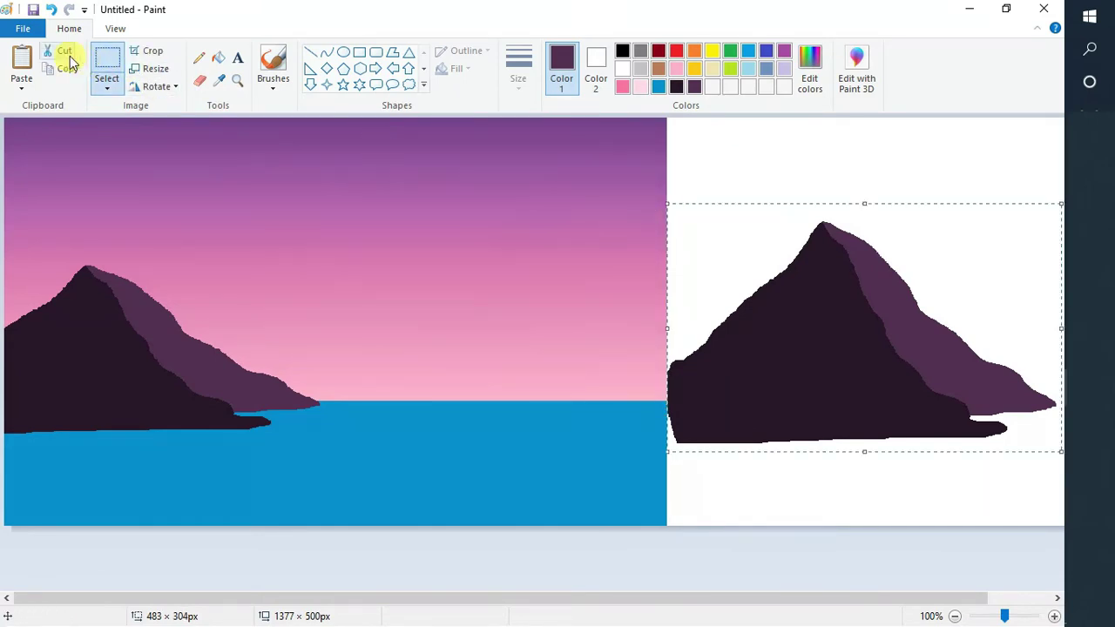
click(165, 88)
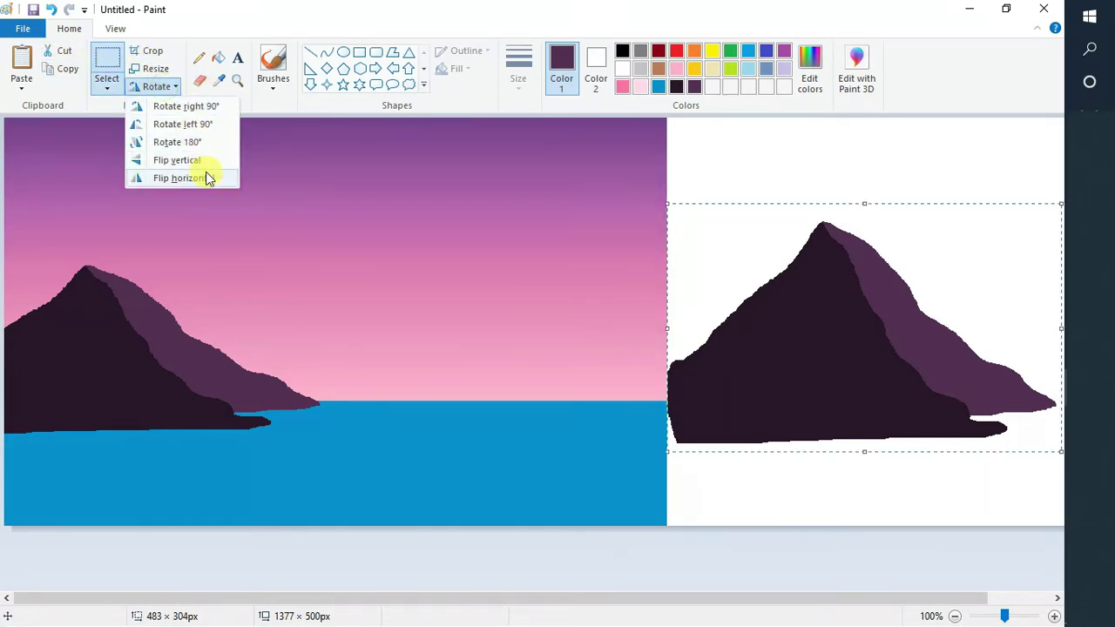
click(207, 179)
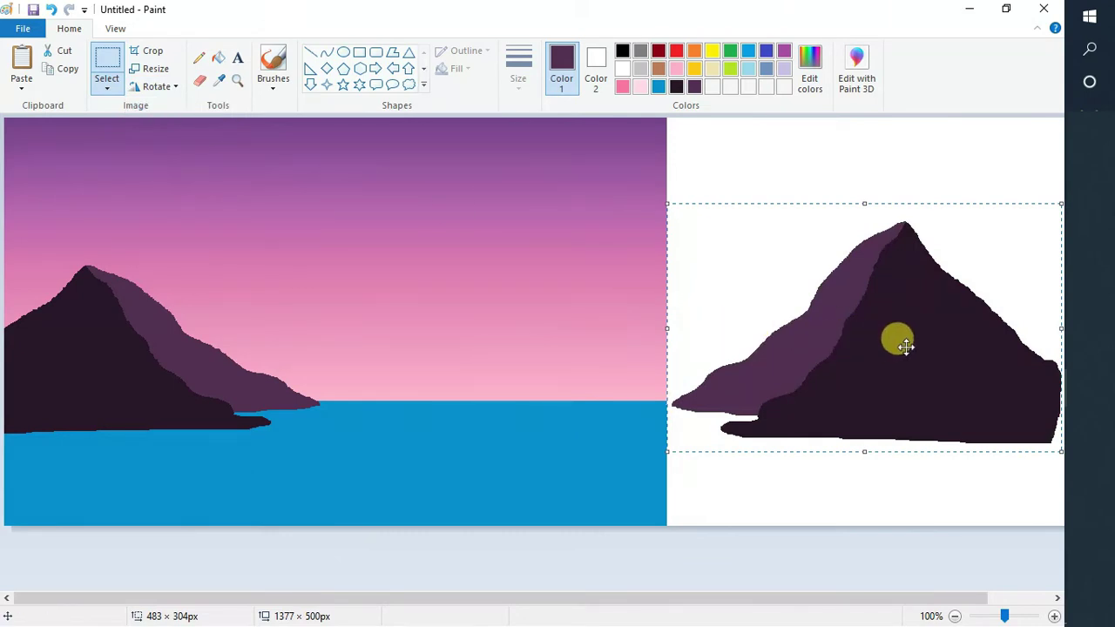
drag(847, 347, 539, 366)
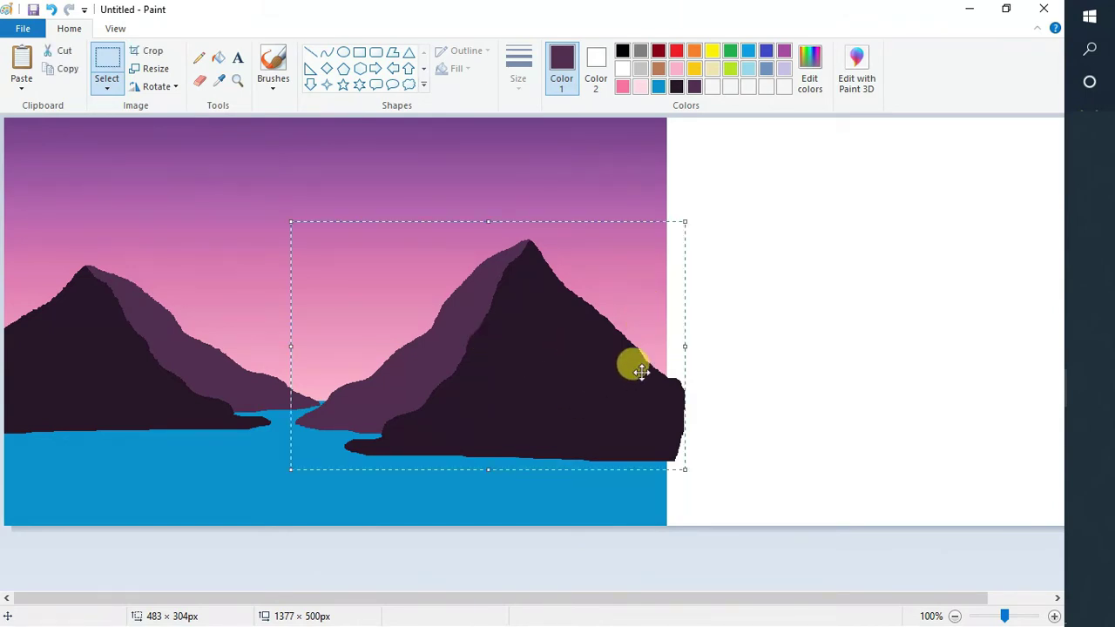
drag(563, 338, 560, 348)
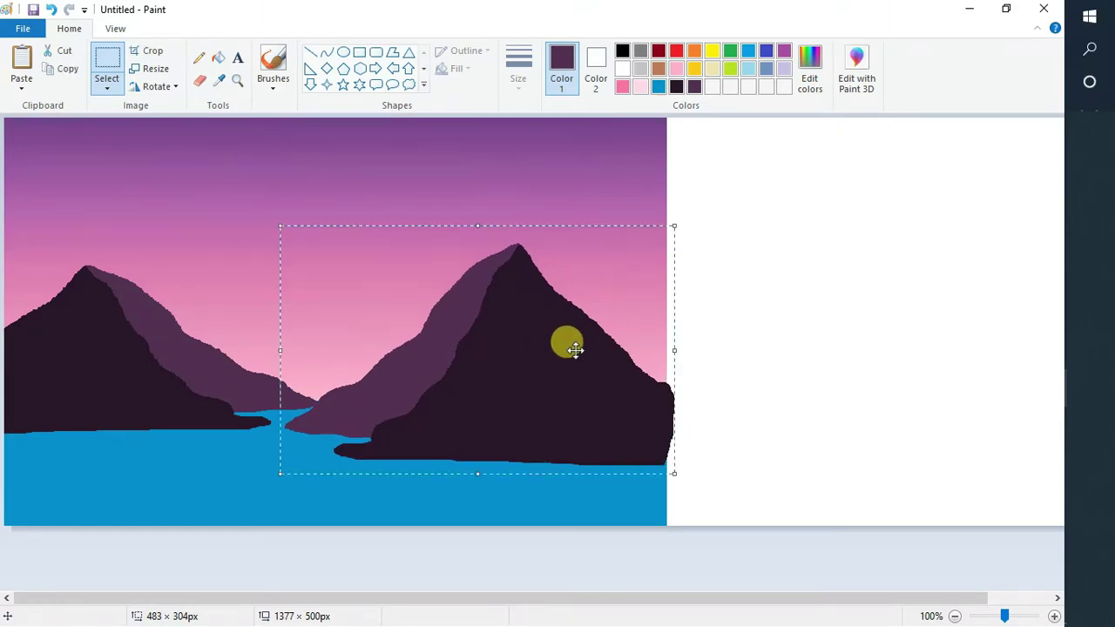
click(826, 338)
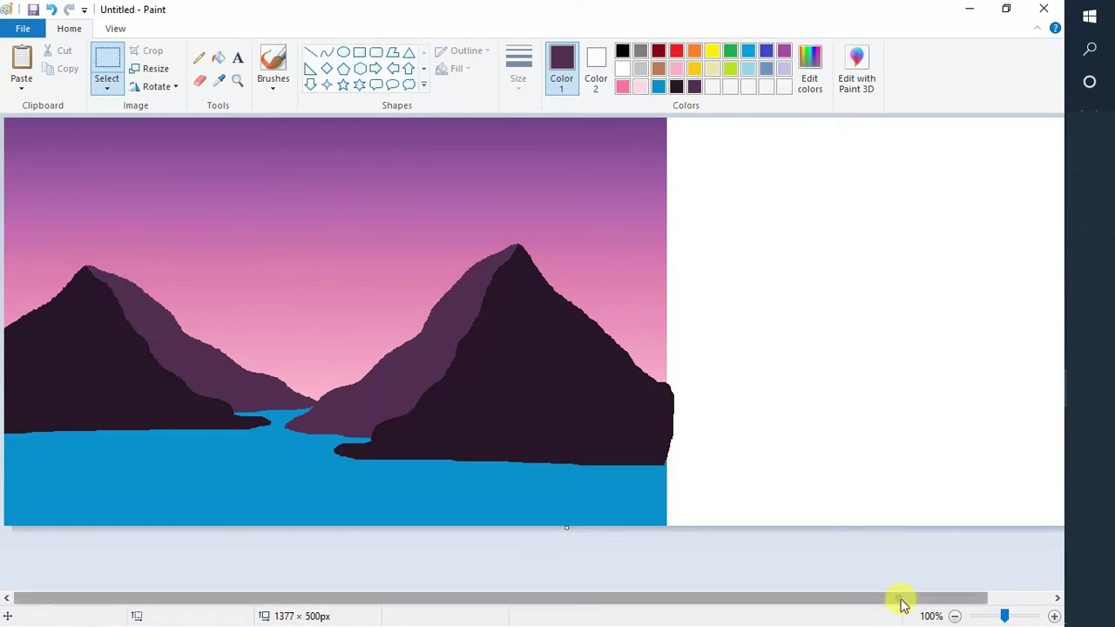
Step: Narrow the canvas to cut off the right mountain's overhang, then widen it to 1298 px for a blank white area
drag(901, 600, 964, 601)
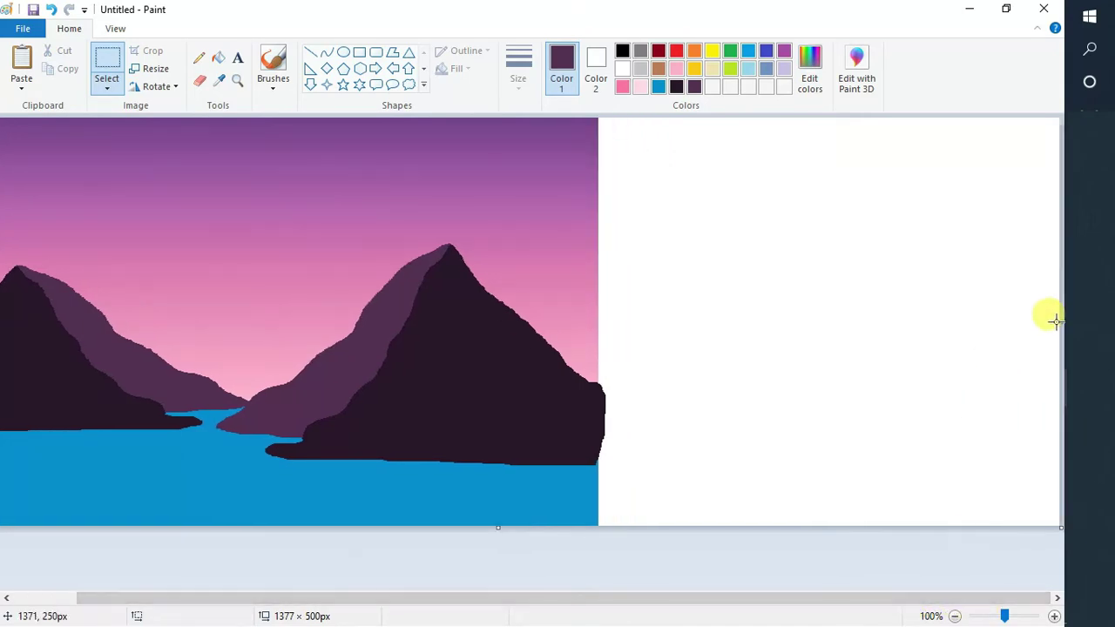
drag(1058, 322, 594, 370)
drag(672, 323, 1034, 381)
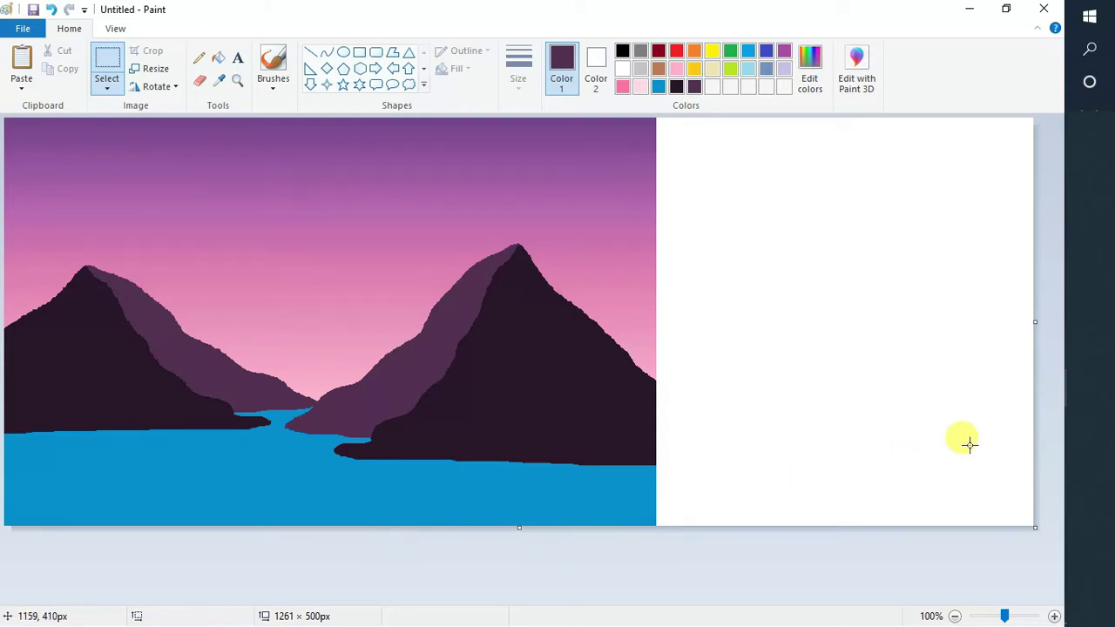
drag(1036, 320, 1067, 319)
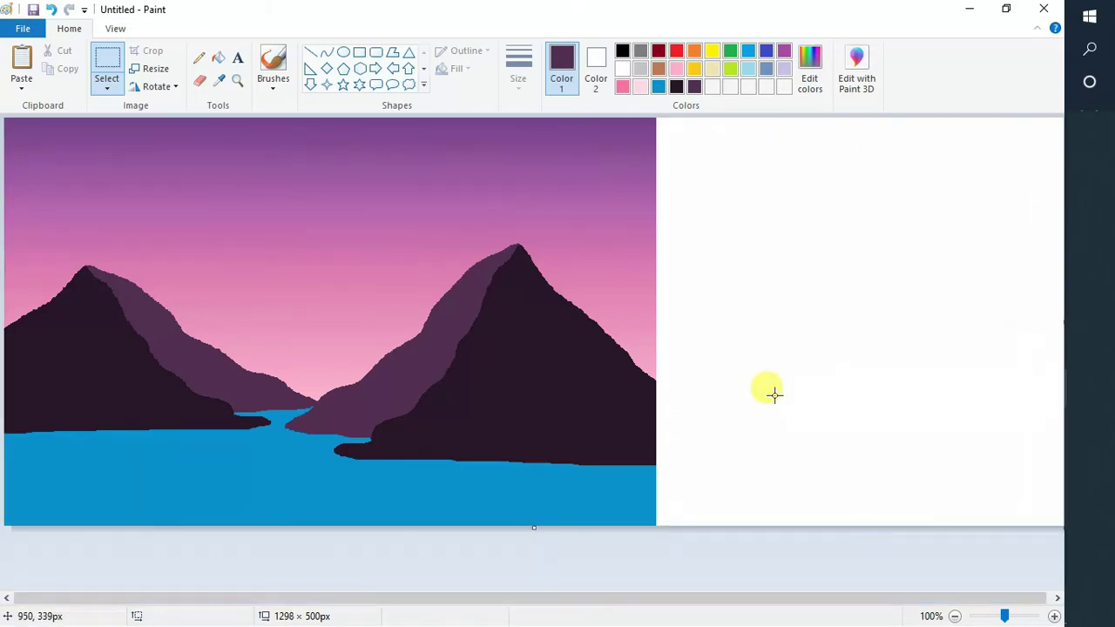
Step: Draw a black S-shaped curve, about 192 × 134 px, from the left mountain's shoreline tip down to the picture's lower edge
click(326, 54)
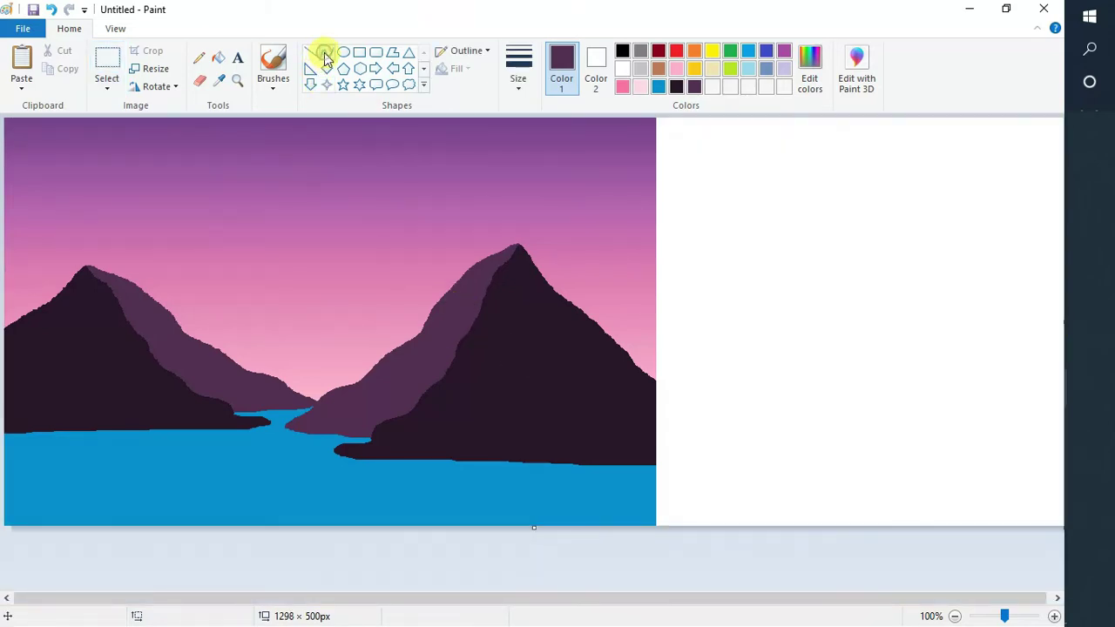
click(220, 76)
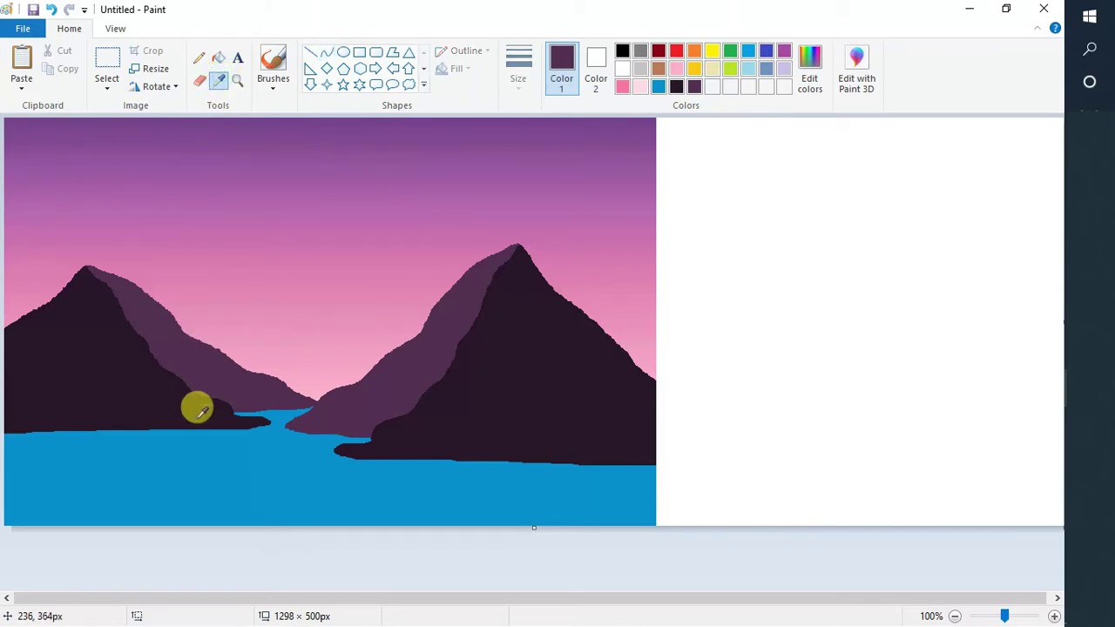
click(197, 461)
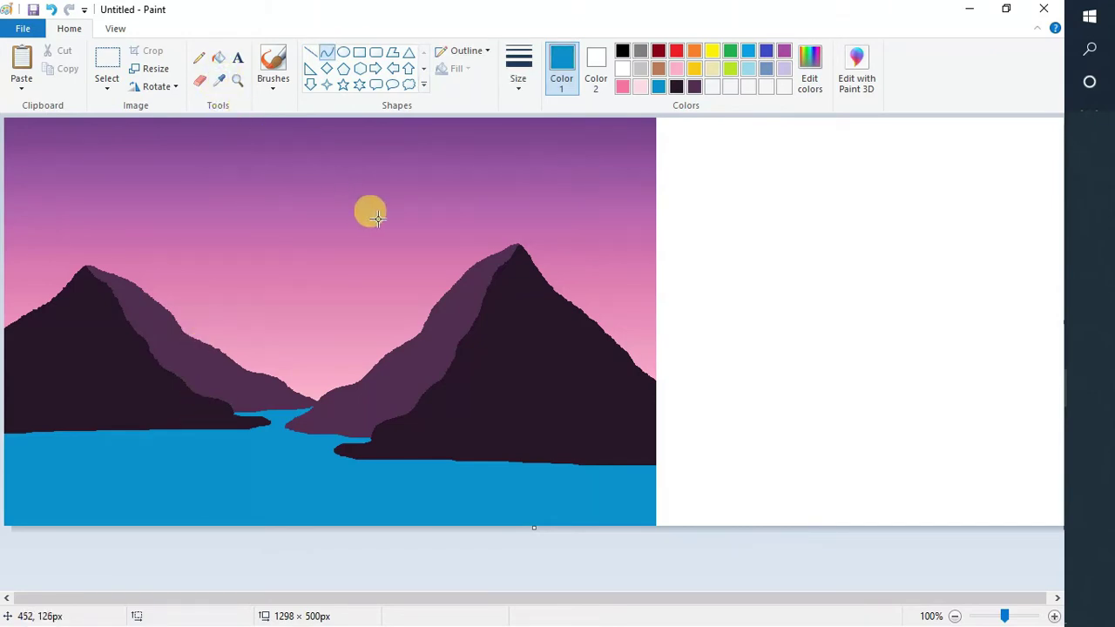
click(219, 79)
click(273, 429)
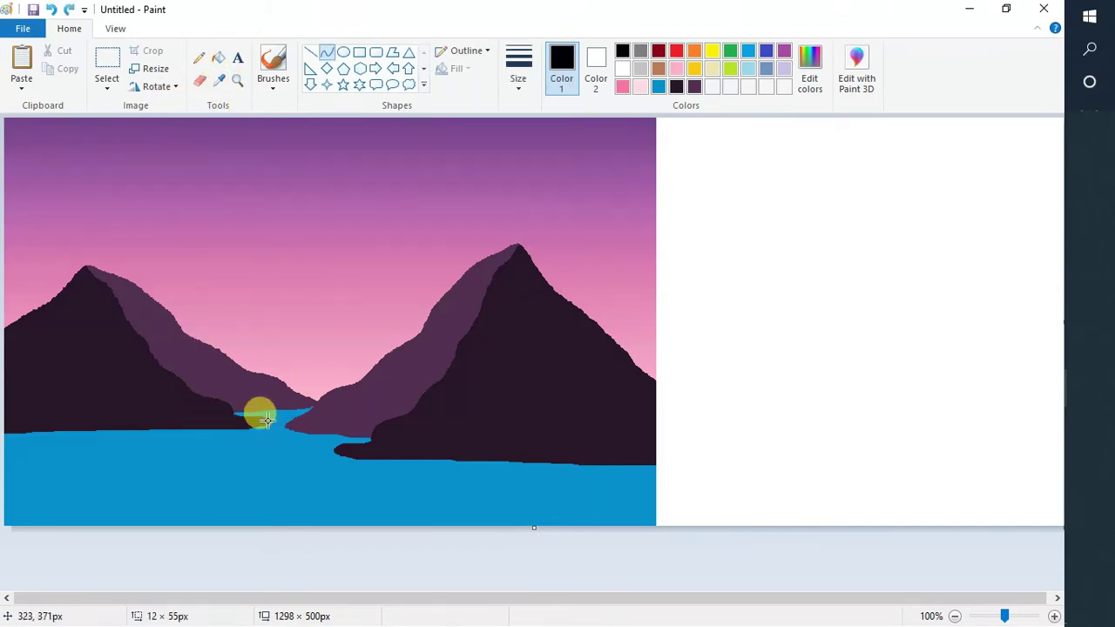
drag(266, 421, 121, 519)
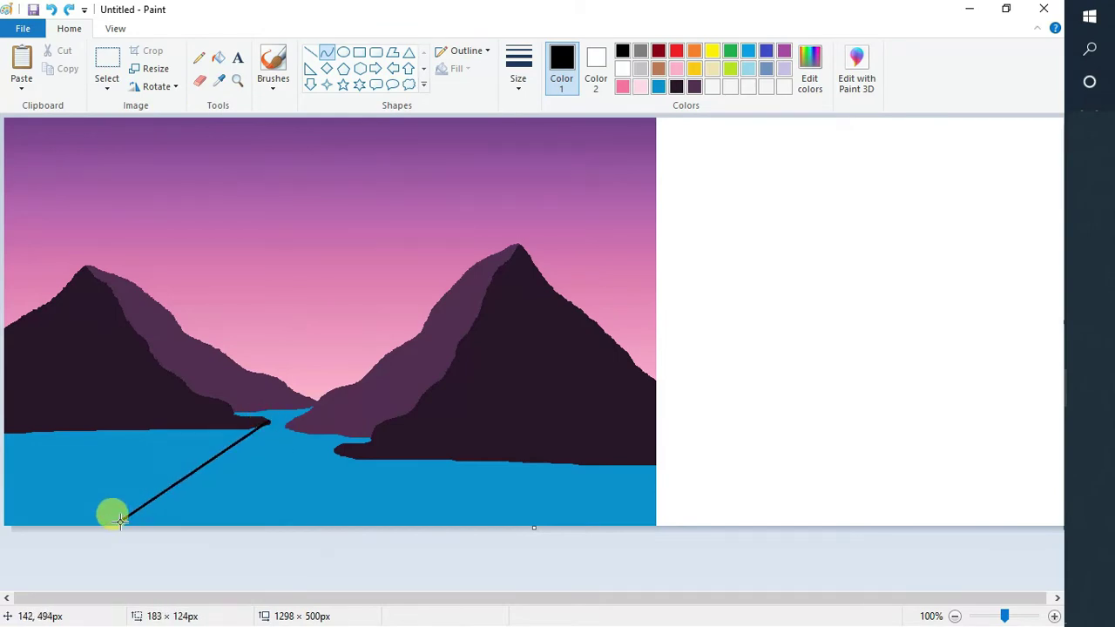
drag(200, 456, 282, 446)
drag(285, 446, 189, 468)
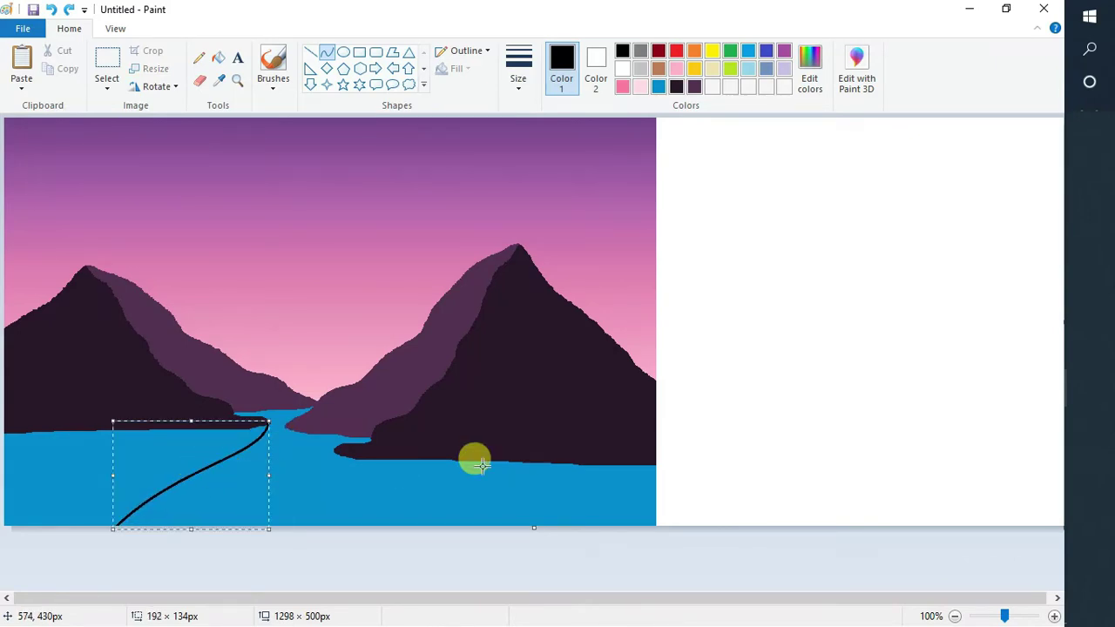
click(754, 378)
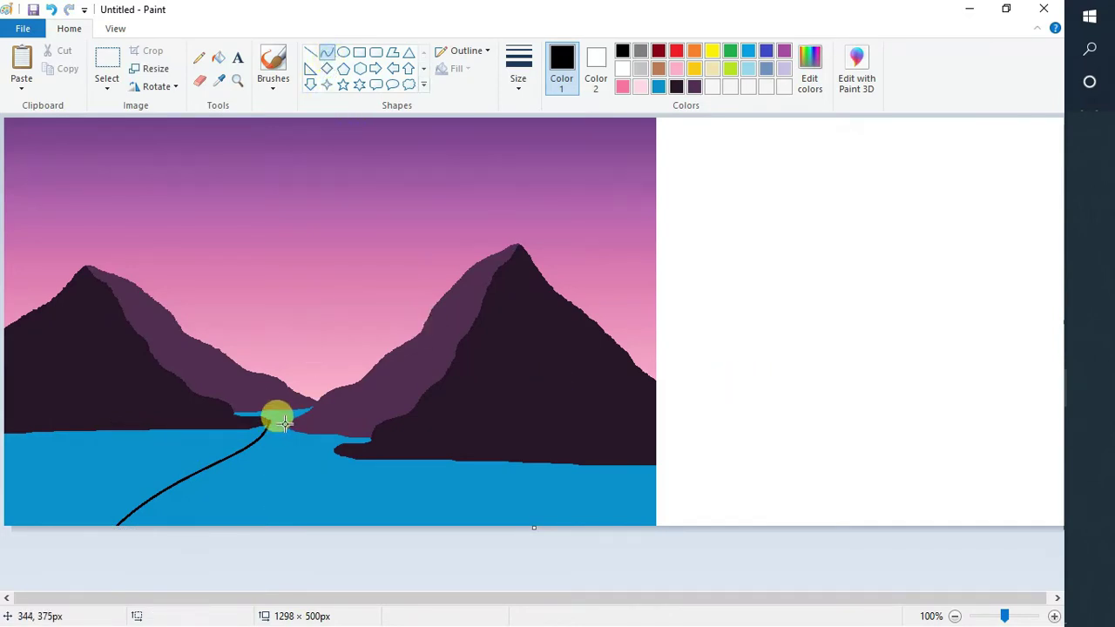
Step: Draw a second black curve from the water gap's right side to the lower edge, bowed towards the first curve
drag(285, 424, 323, 537)
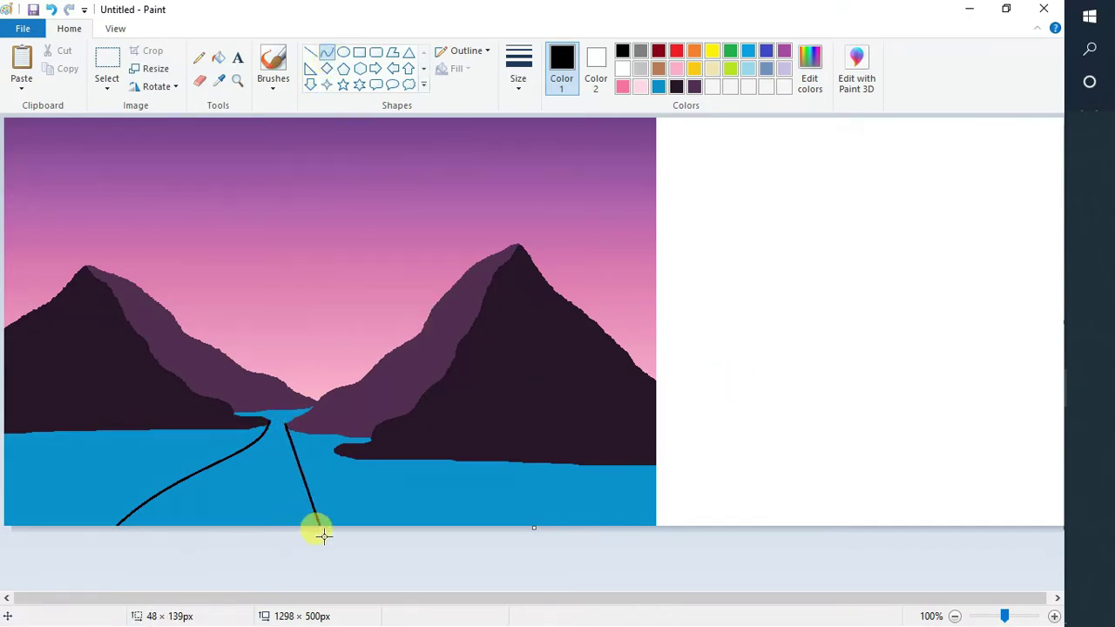
drag(288, 445, 240, 465)
click(545, 205)
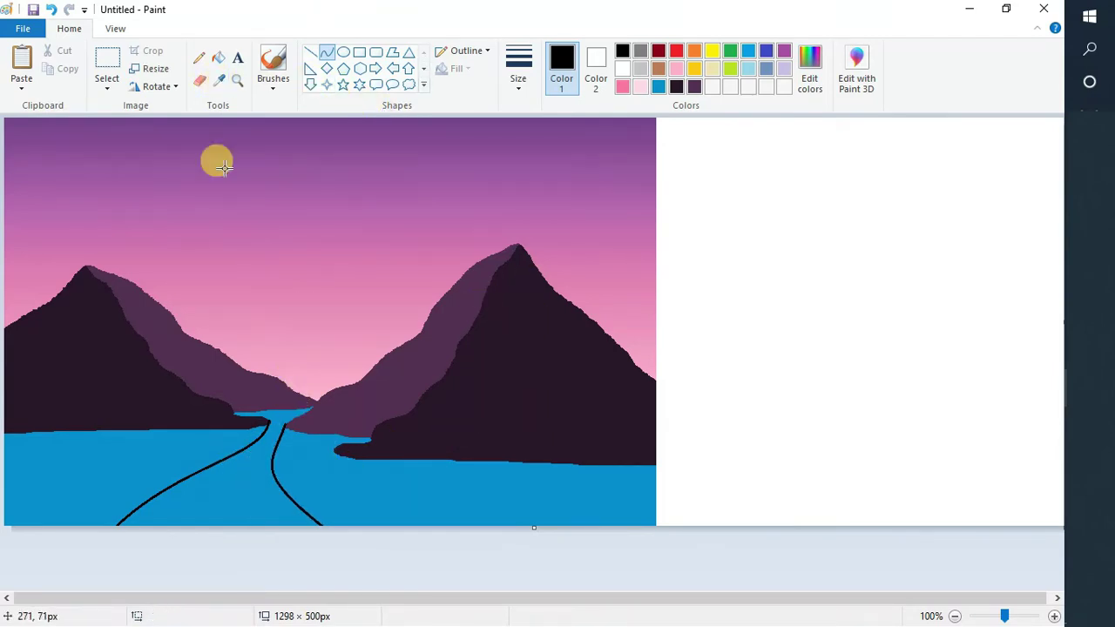
Step: Pick the water's blue, lighten it, and fill the stream between the two curves and their outlines with it
click(218, 79)
click(342, 498)
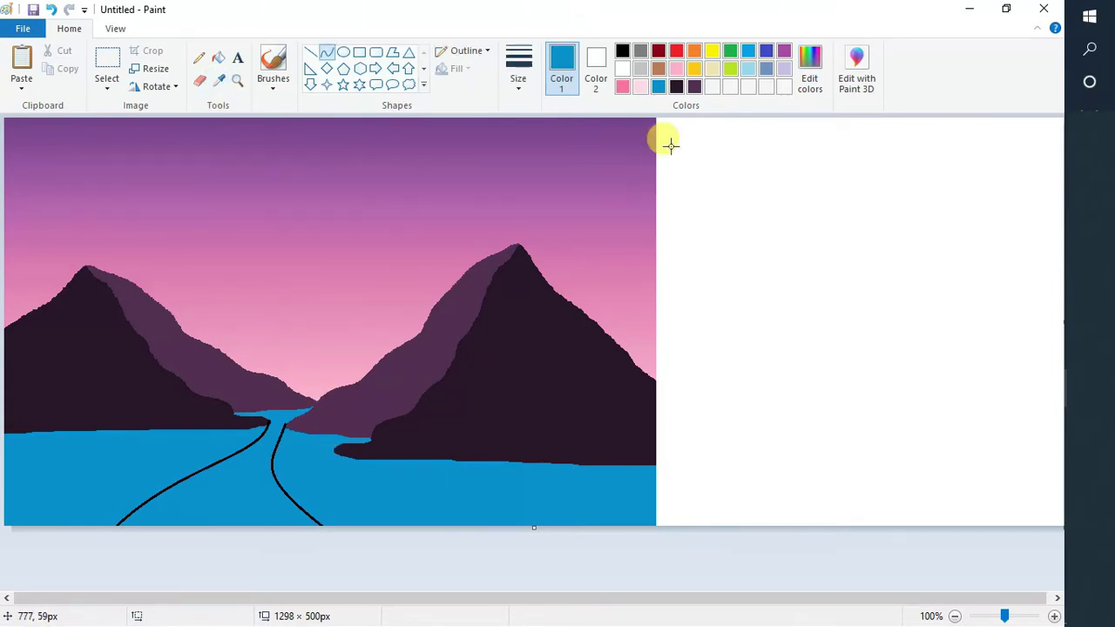
click(814, 72)
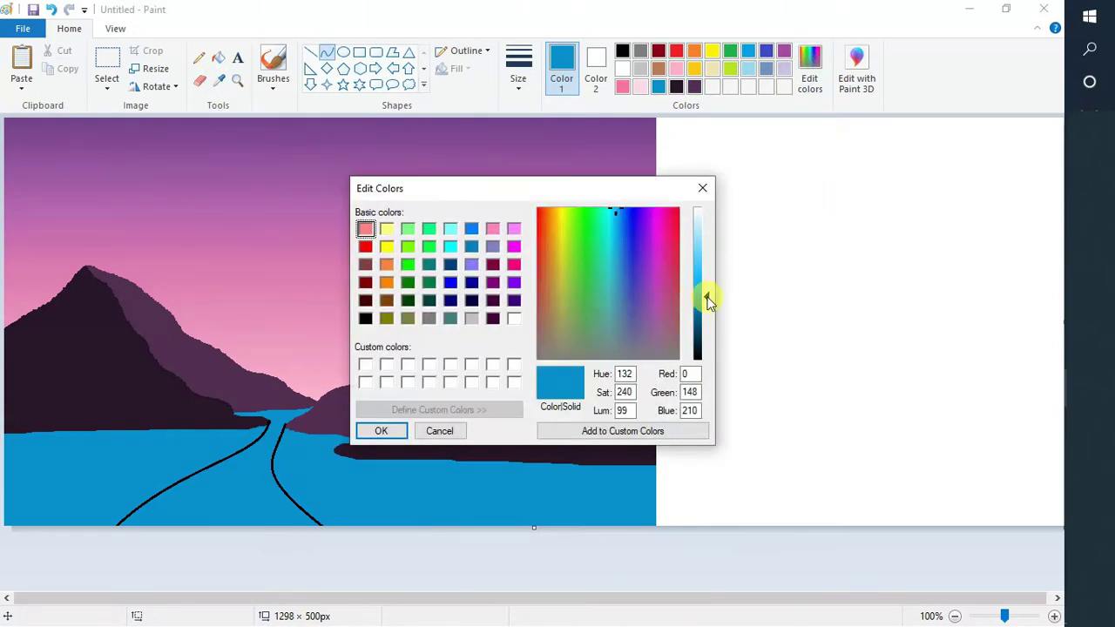
drag(708, 301, 704, 269)
click(376, 430)
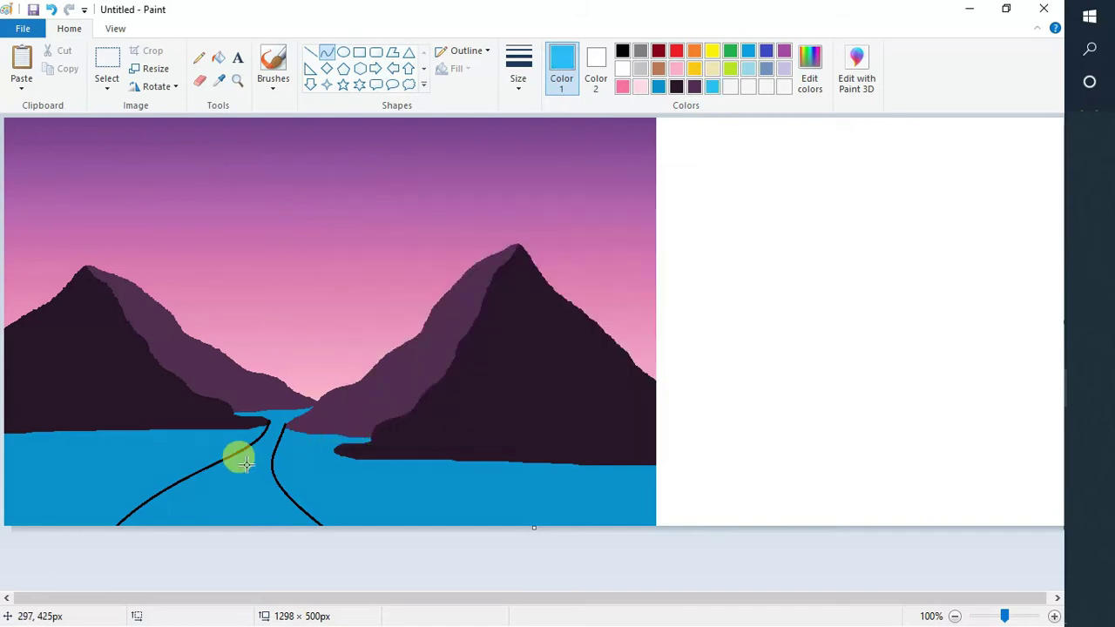
click(218, 57)
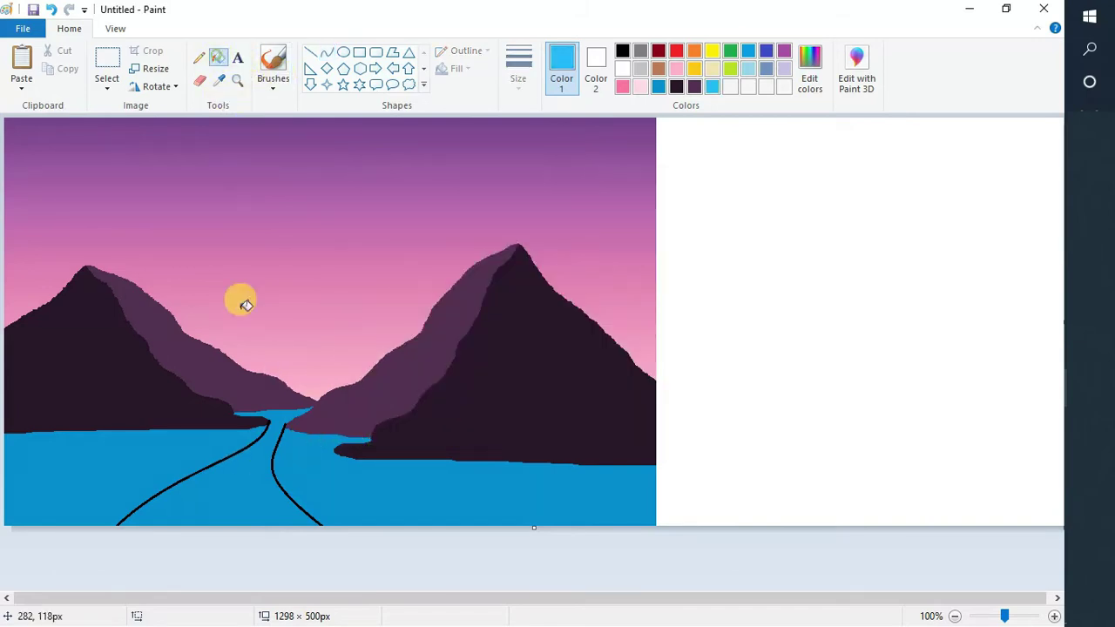
click(249, 486)
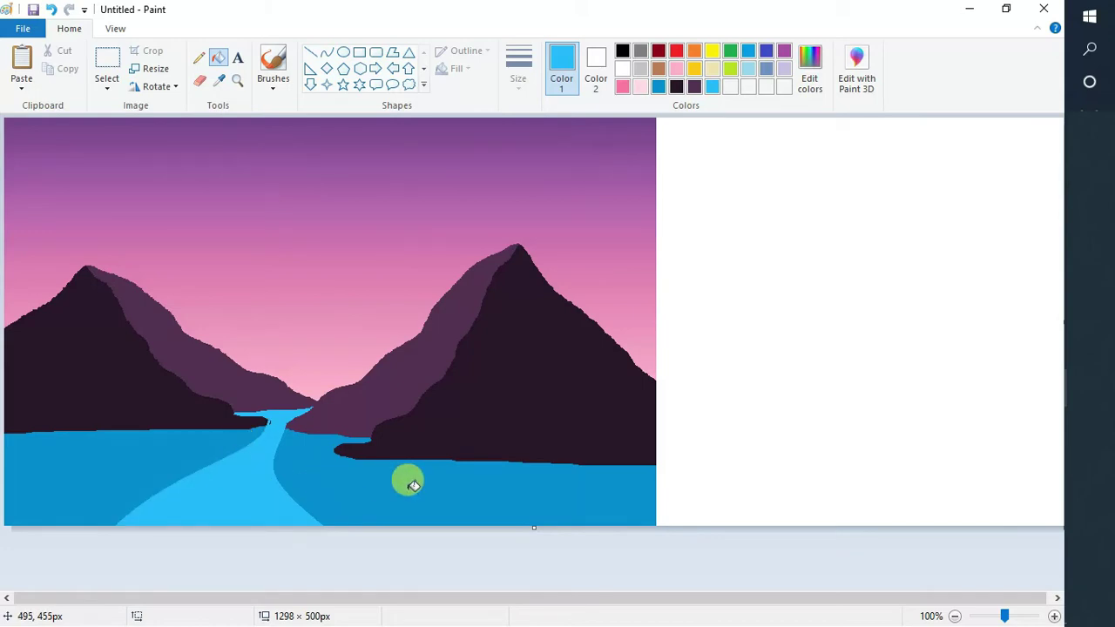
click(275, 419)
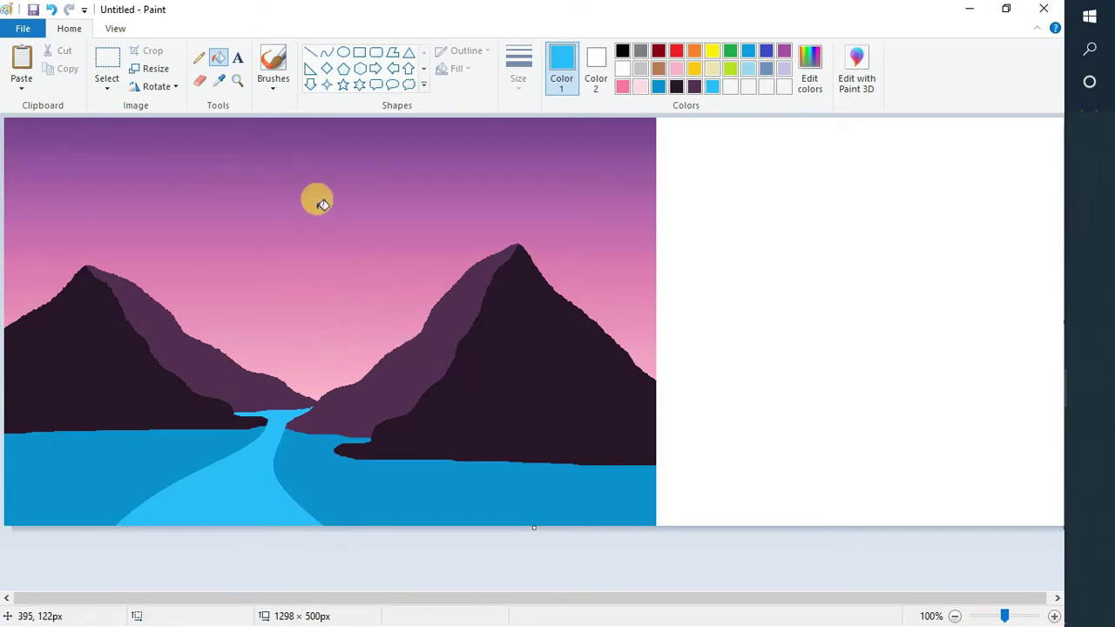
Step: Draw many fine white pencil strokes in the thinnest size over the stream's narrow start between the mountains as a waterfall
click(198, 58)
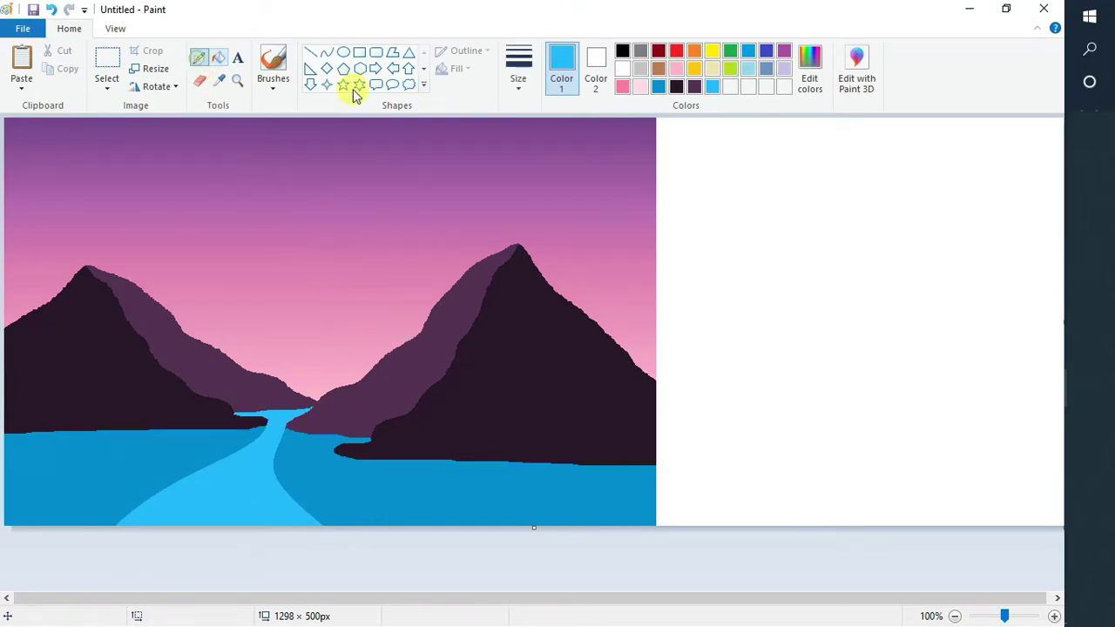
click(627, 70)
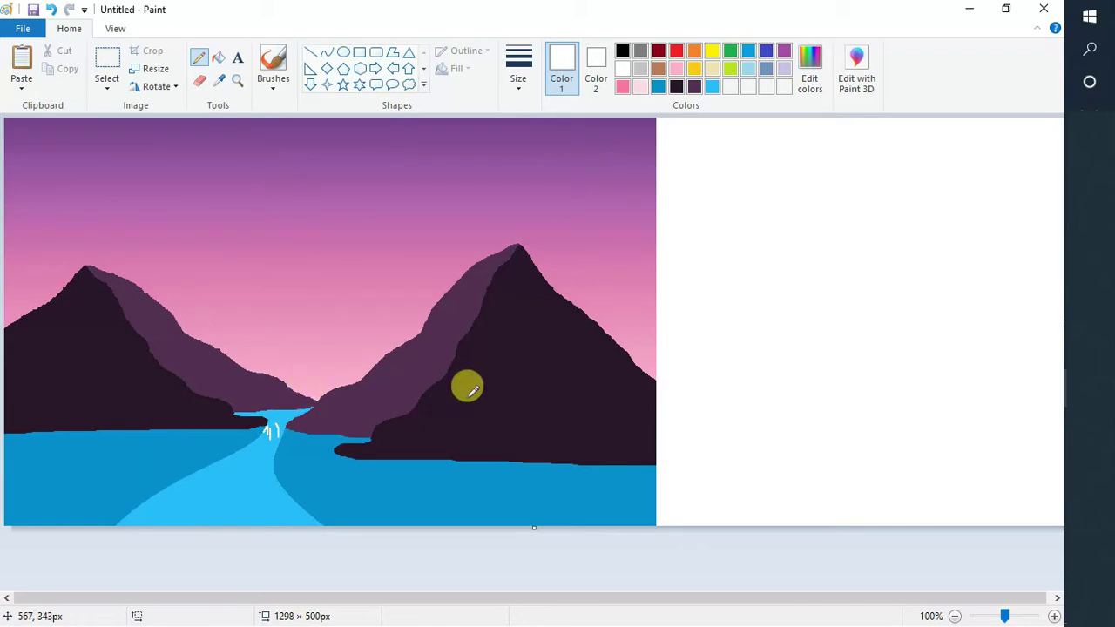
key(ctrl+z)
click(519, 83)
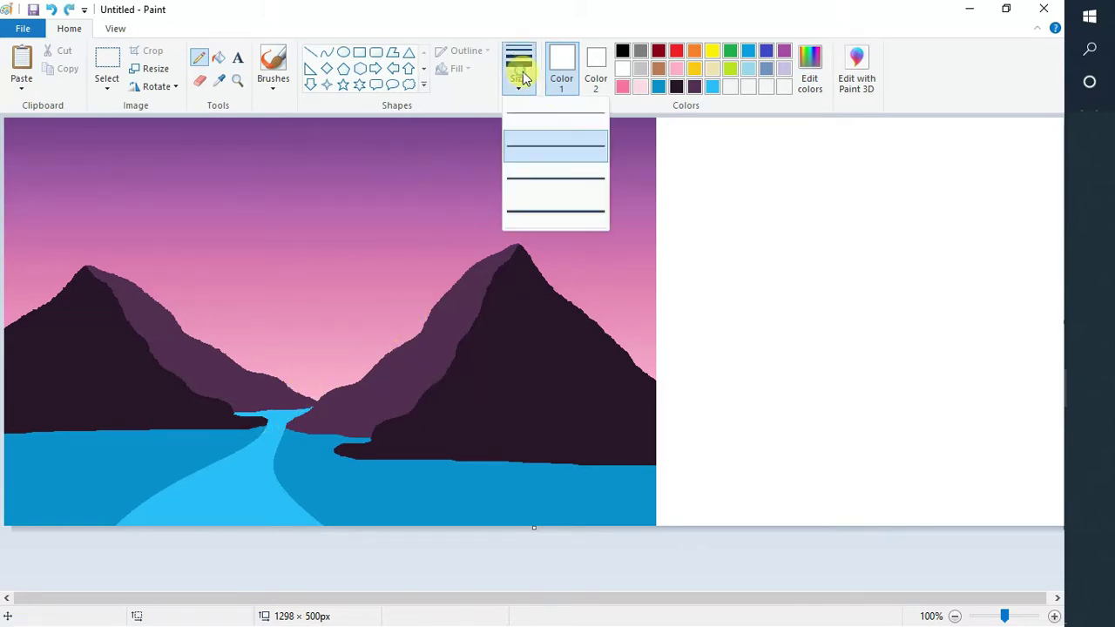
click(549, 112)
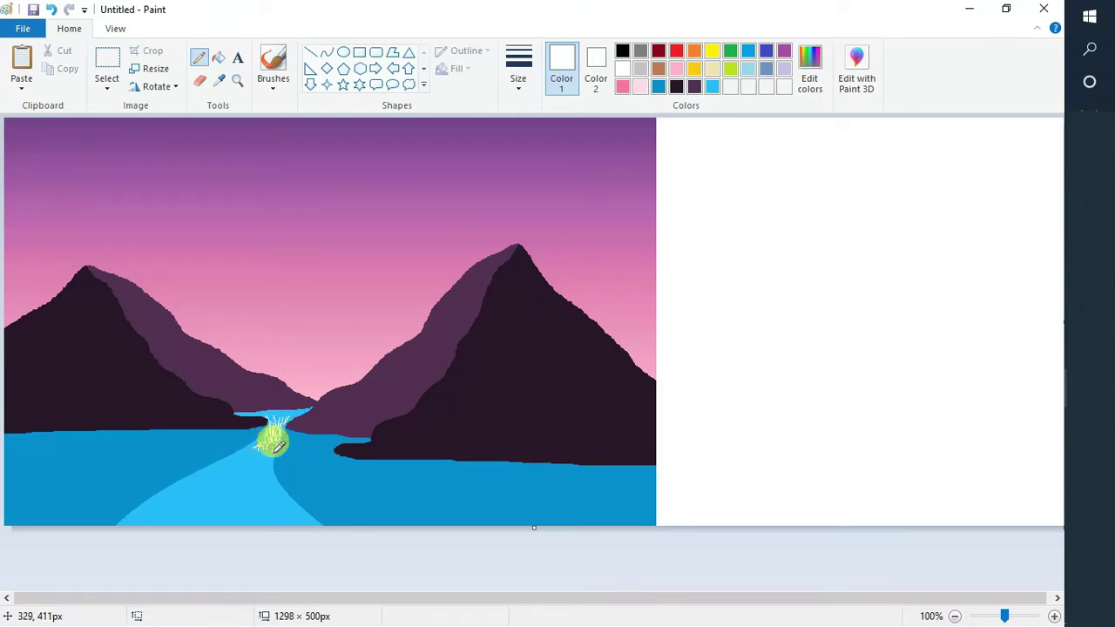
mouse_move(283, 443)
mouse_down()
mouse_move(229, 446)
mouse_move(267, 451)
mouse_up()
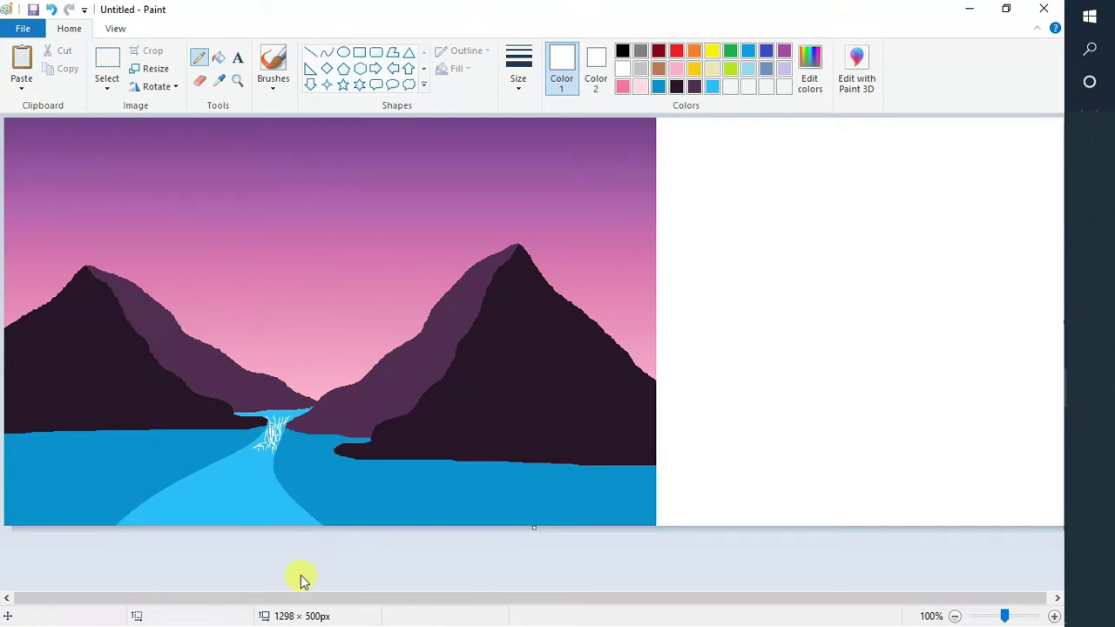
ctrl+scroll(277, 486, up, 1)
ctrl+scroll(289, 480, down, 1)
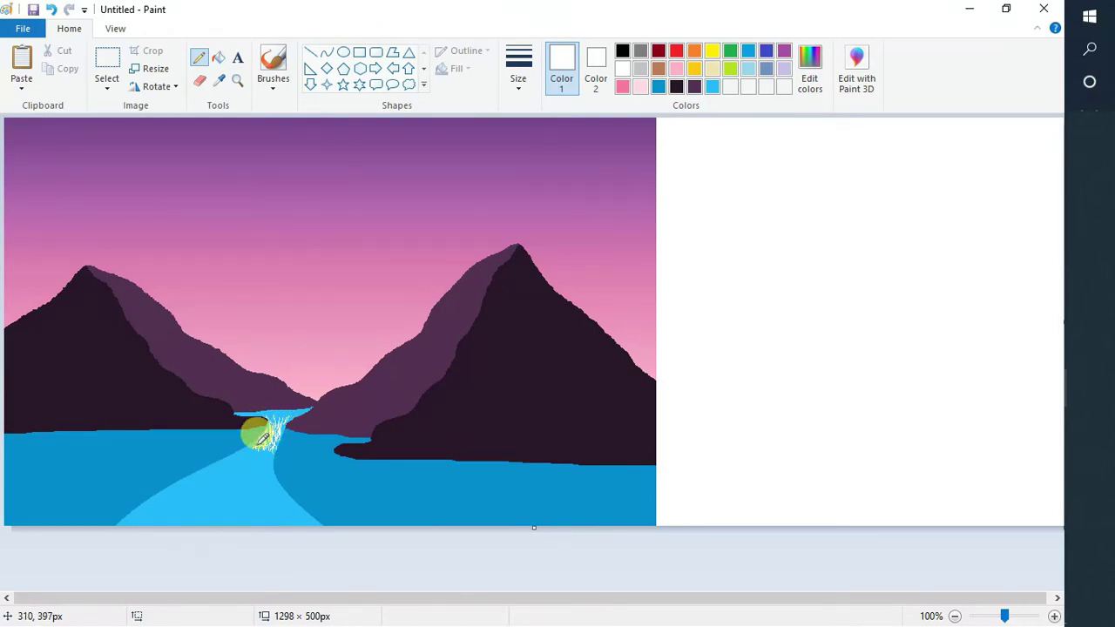
drag(262, 441, 258, 452)
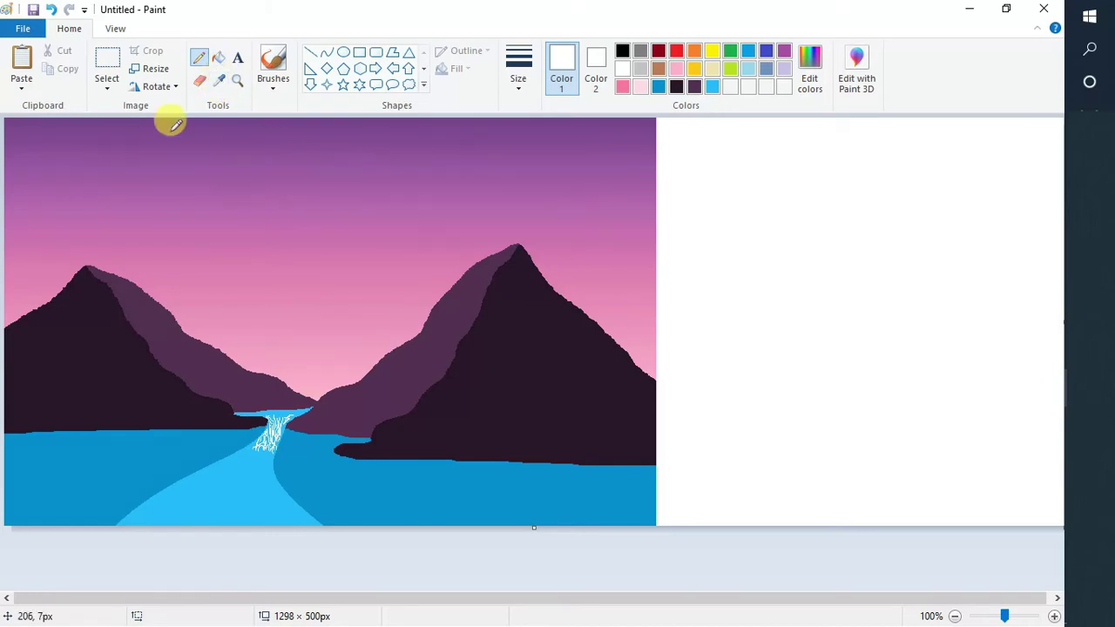
Step: Outline uneven foreground banks in the picture's lower right and left corners with the second-thinnest pencil in the mountain's dark purple
click(220, 79)
click(490, 356)
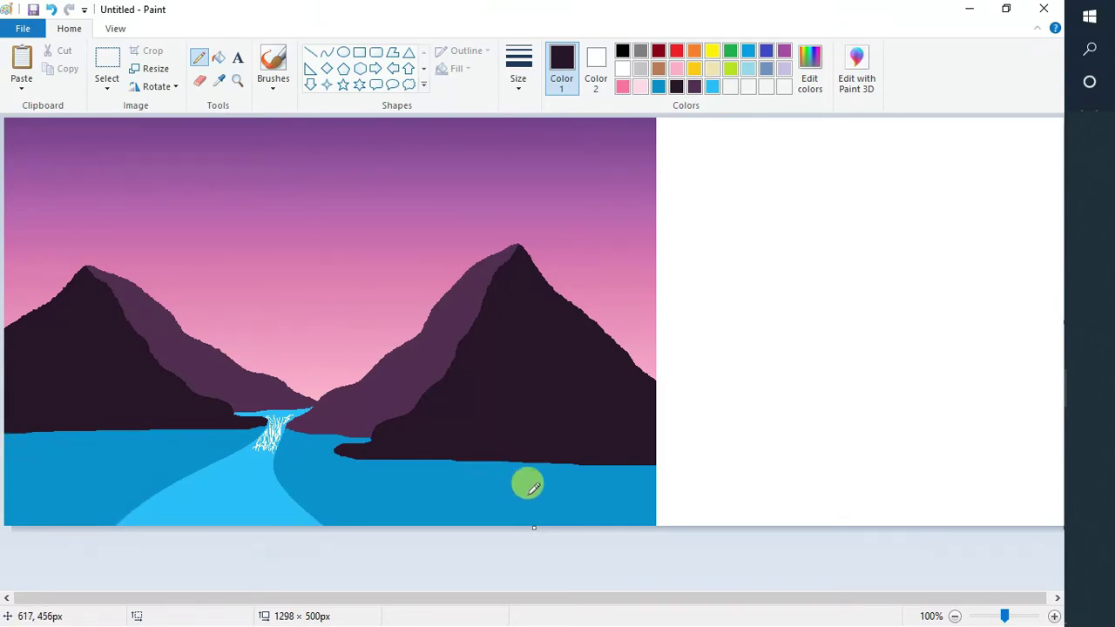
drag(660, 470, 553, 495)
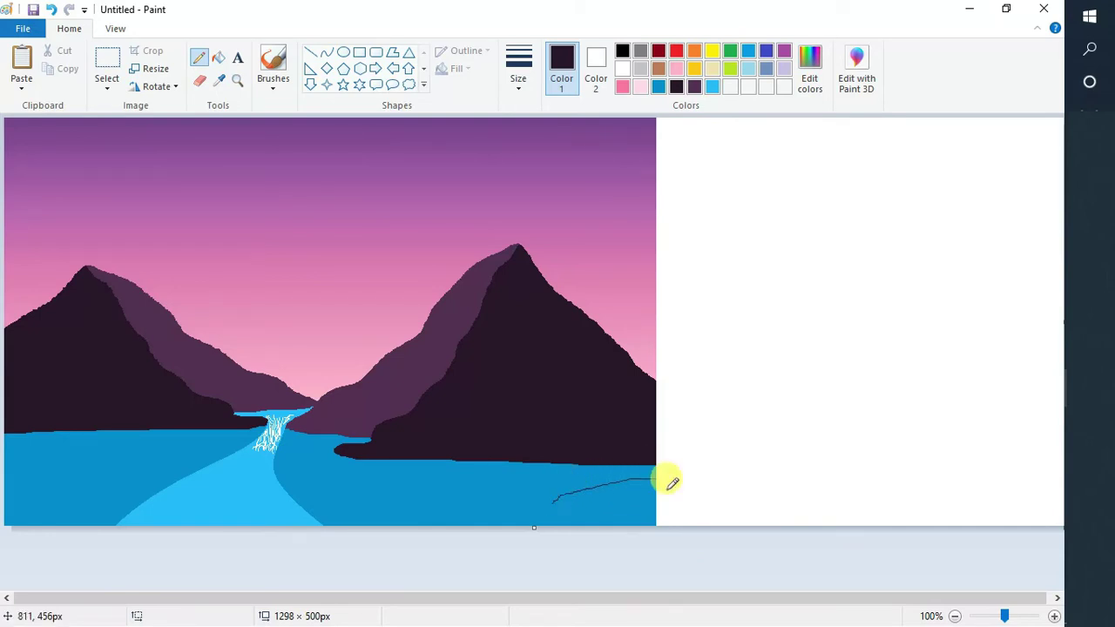
key(ctrl+z)
click(519, 73)
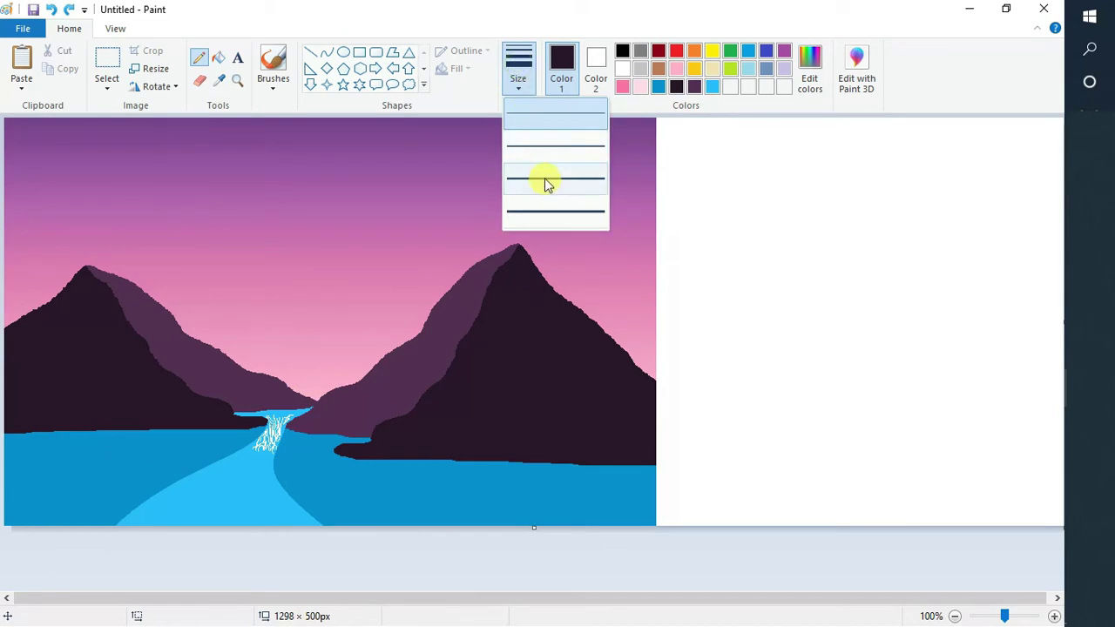
click(546, 150)
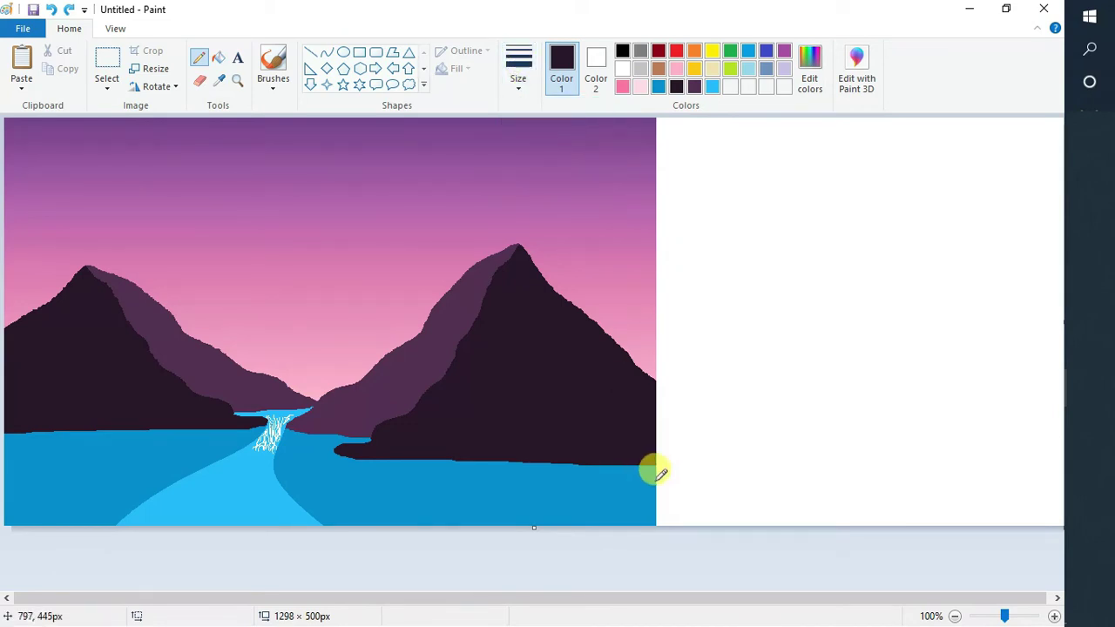
mouse_move(660, 471)
mouse_down()
mouse_move(617, 468)
mouse_move(408, 511)
mouse_up()
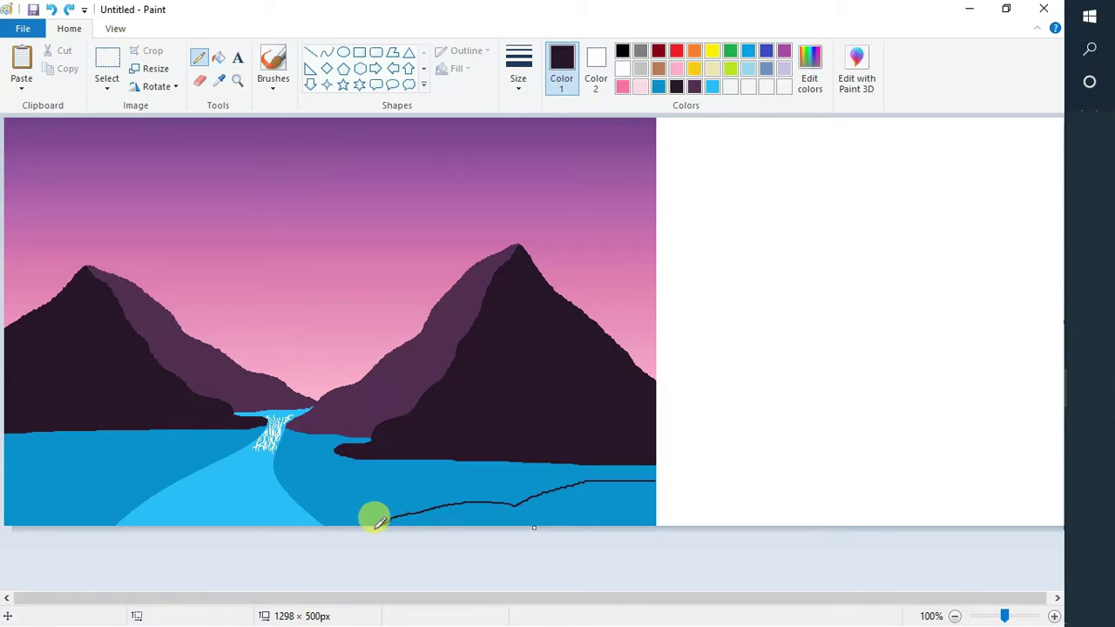
drag(380, 521, 376, 526)
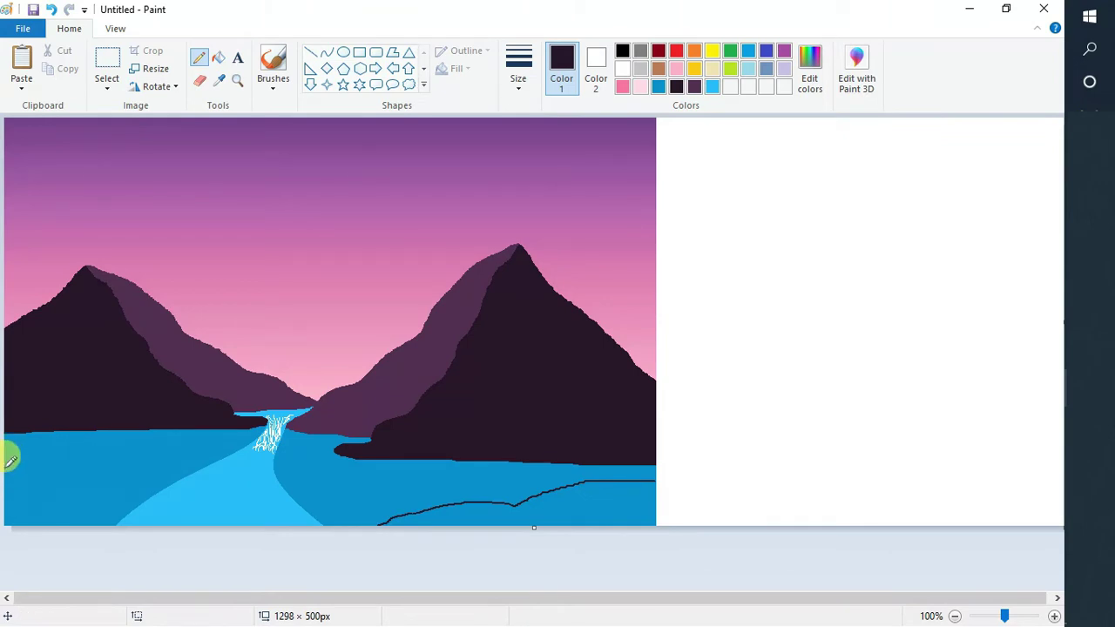
mouse_move(5, 466)
mouse_down()
mouse_move(75, 470)
mouse_move(168, 526)
mouse_up()
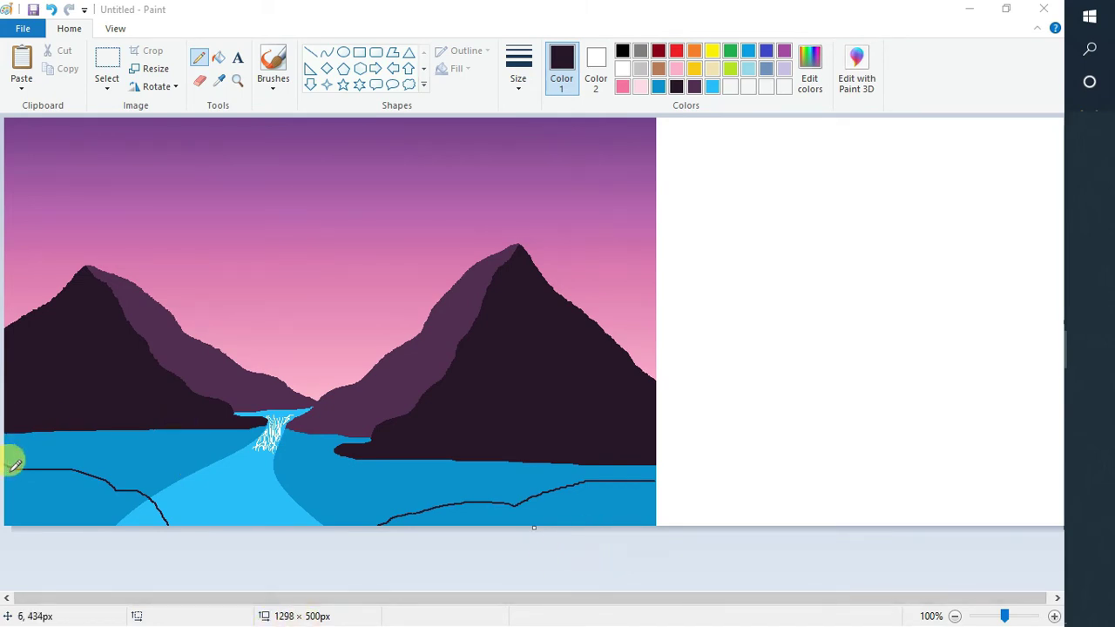
Step: Fill both outlined foreground banks with the mountain's dark purple
click(218, 56)
click(50, 490)
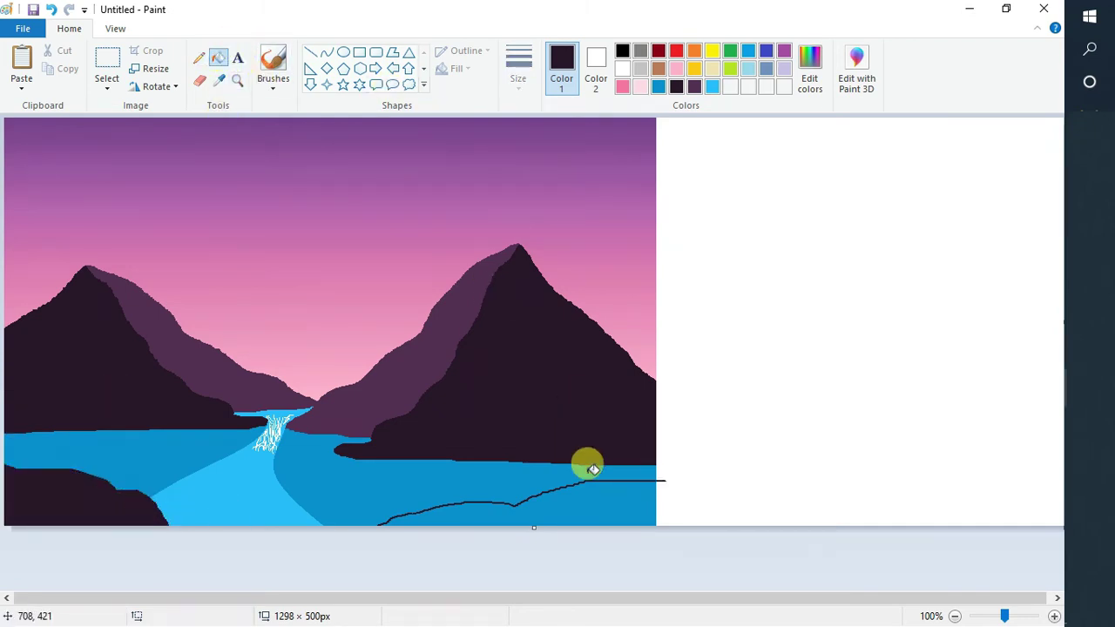
click(603, 493)
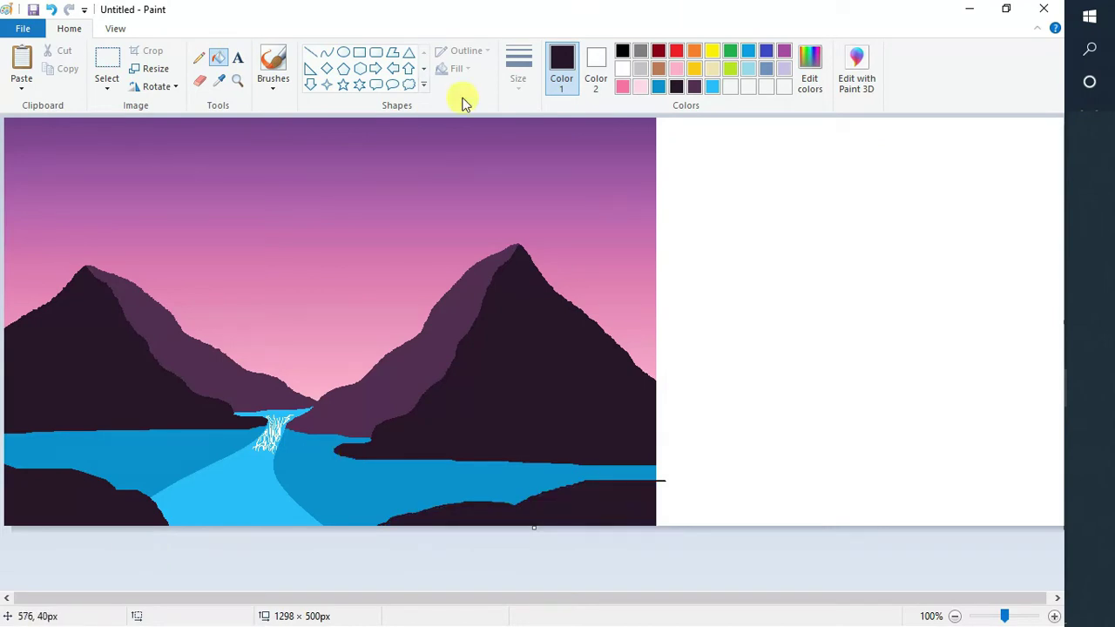
Step: Darken the dark purple to RGB 22, 12, 22 and refill both foreground banks with it
click(810, 68)
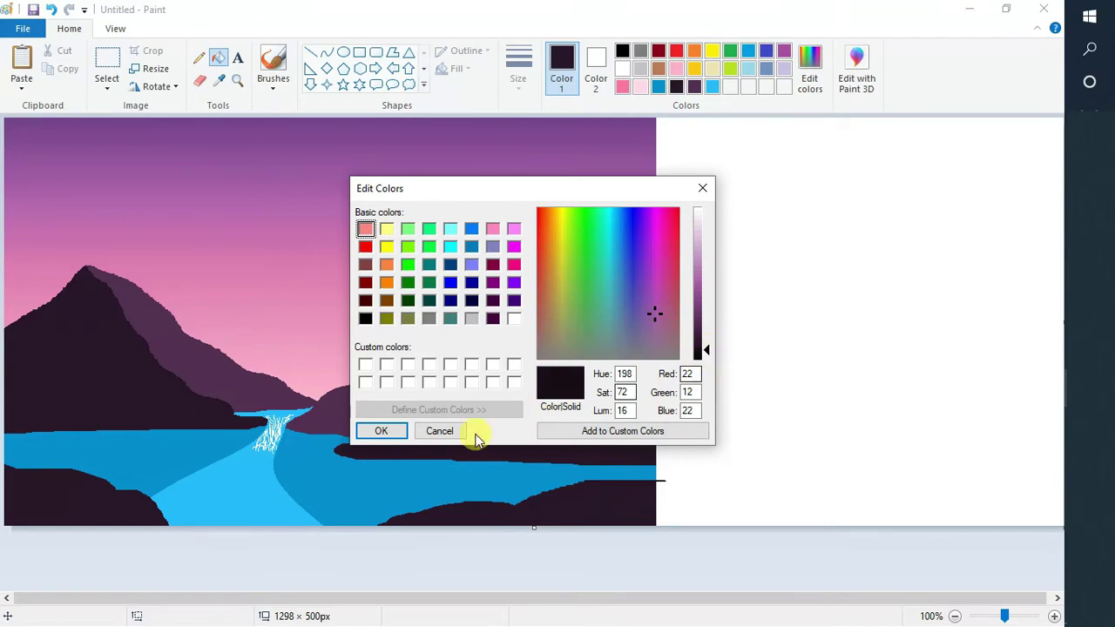
click(386, 431)
click(614, 494)
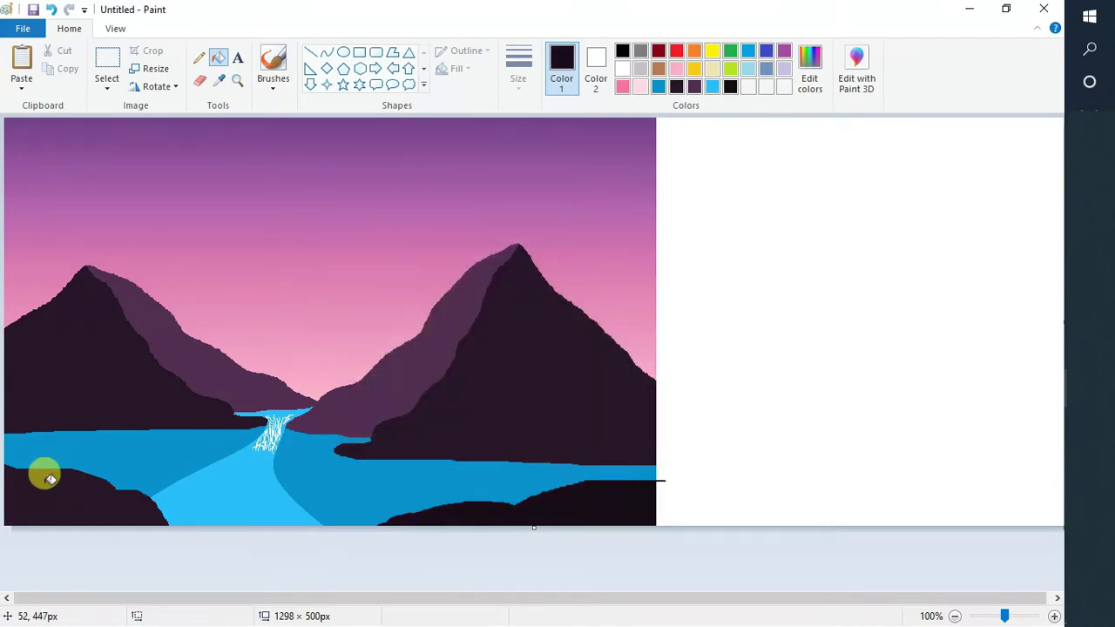
click(65, 488)
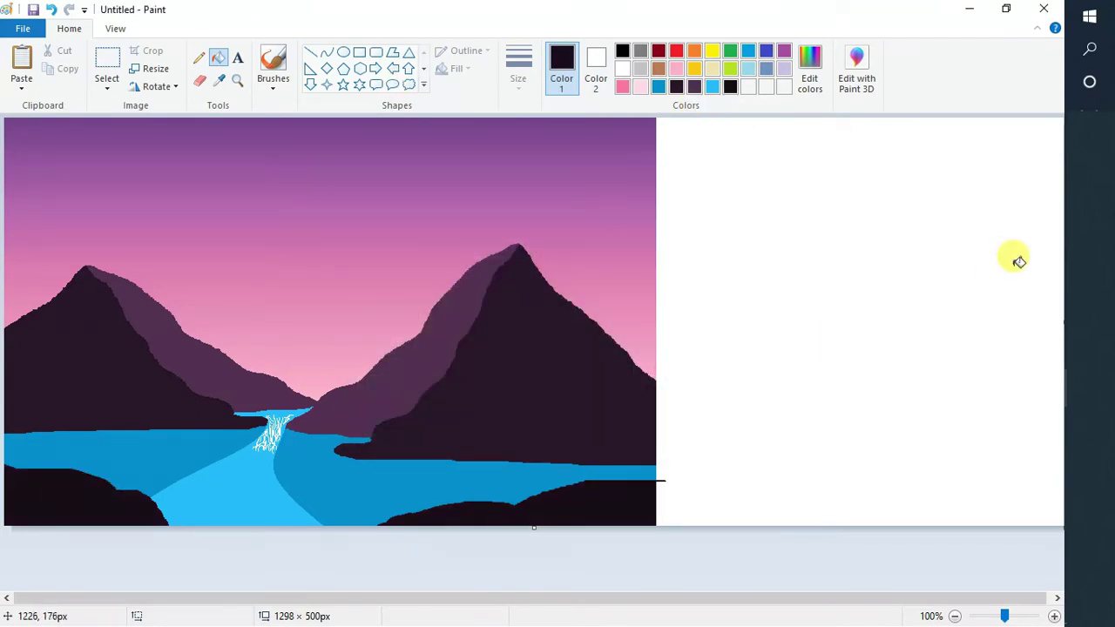
drag(722, 600, 880, 618)
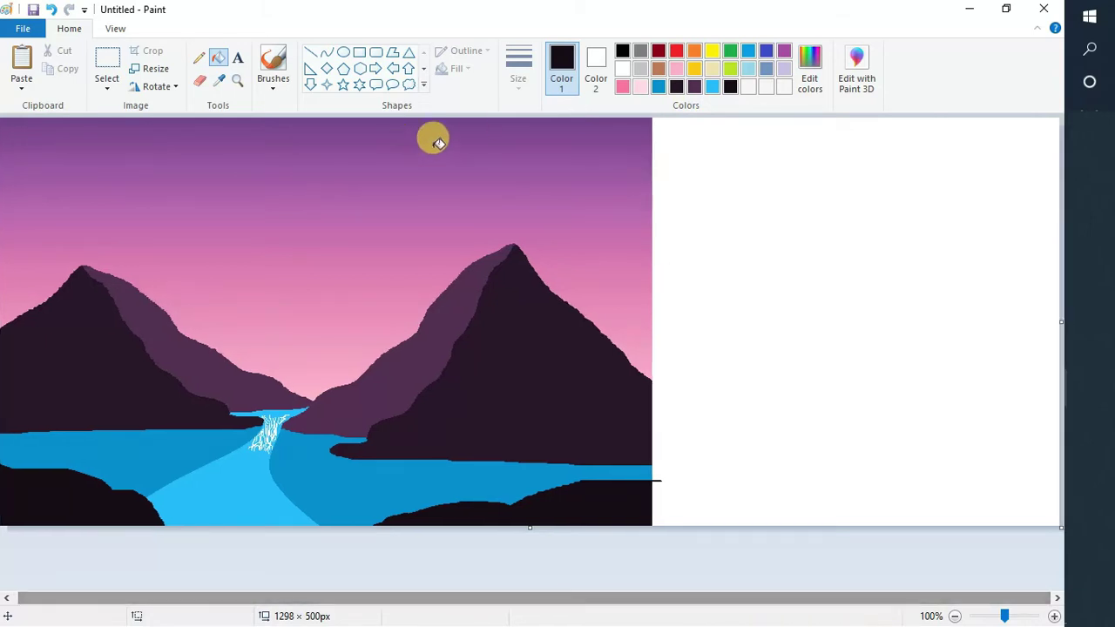
Step: Trim the canvas to 800 × 500 px to remove the surplus beside the picture, and widen it to 1250 × 500 px
drag(1057, 322, 653, 360)
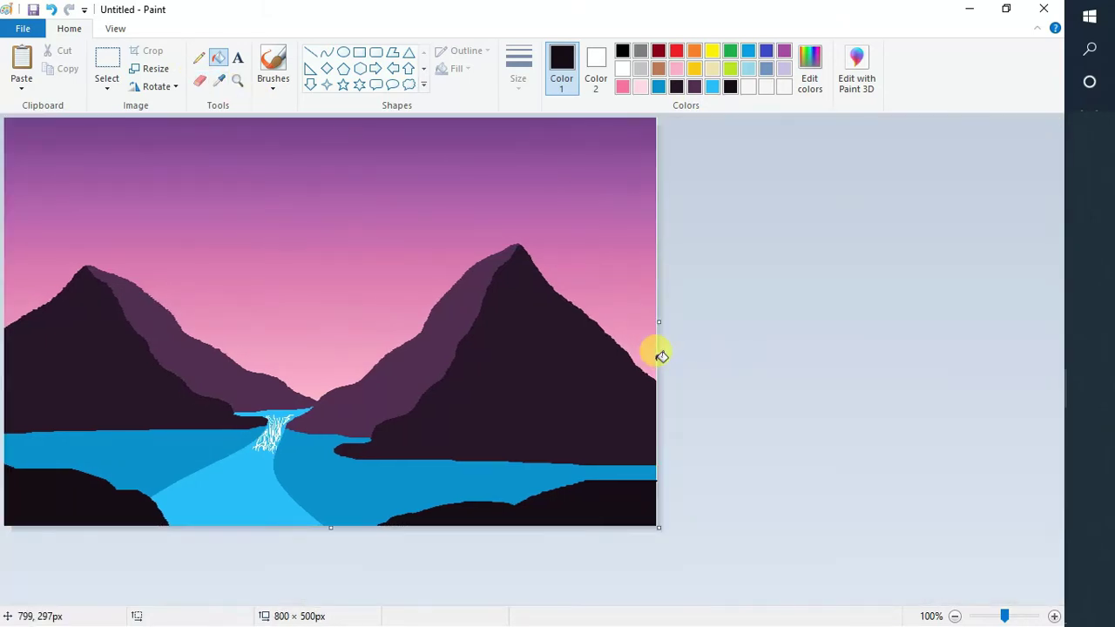
drag(662, 321, 1026, 322)
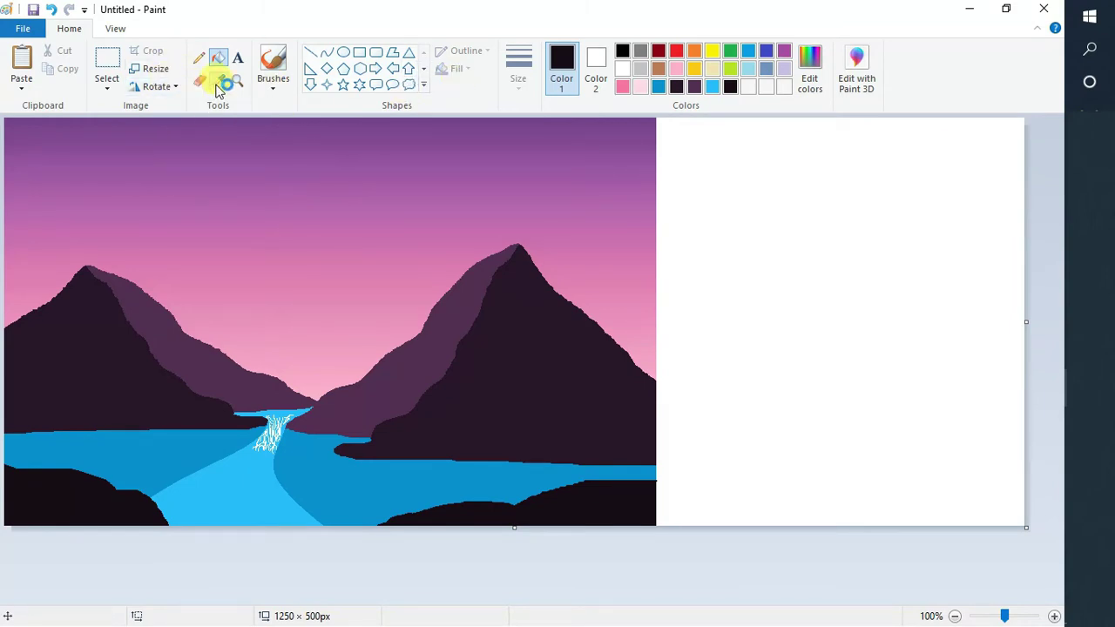
Step: Draw a tall, narrow triangle on the white area beside the picture and fill it with the banks' near-black purple
click(409, 52)
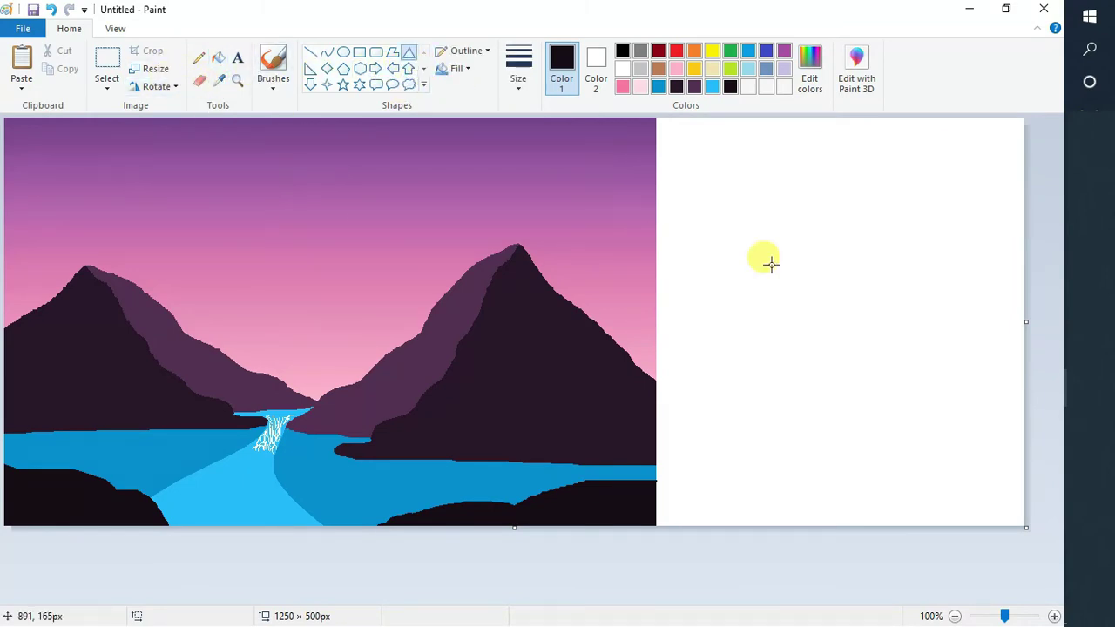
mouse_move(804, 182)
mouse_down()
mouse_move(824, 303)
mouse_move(835, 331)
mouse_move(864, 349)
mouse_up()
click(757, 359)
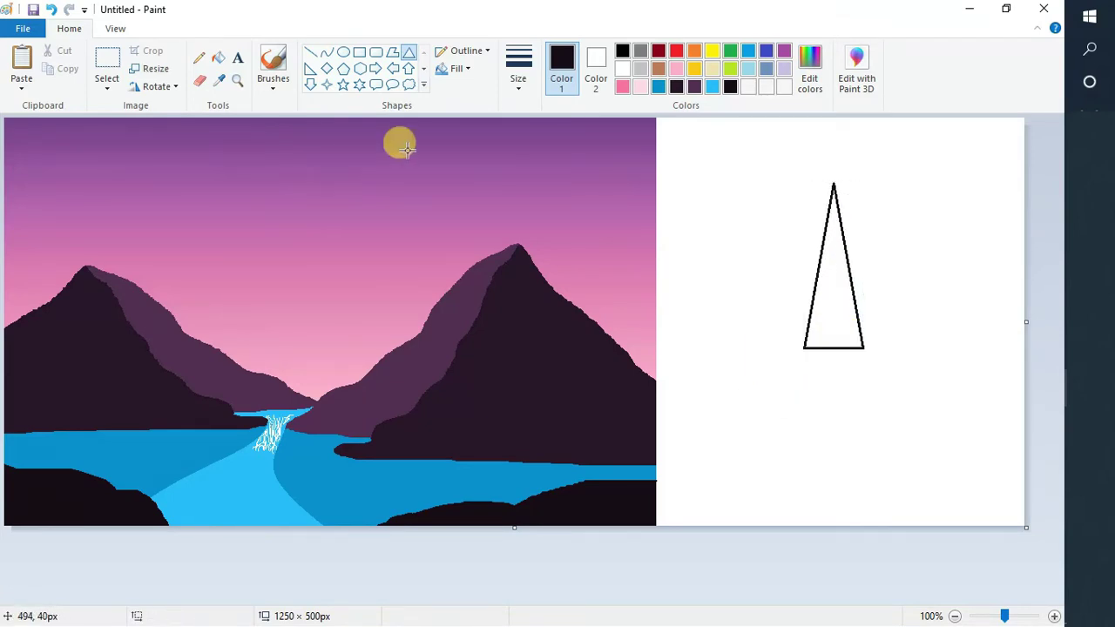
click(219, 58)
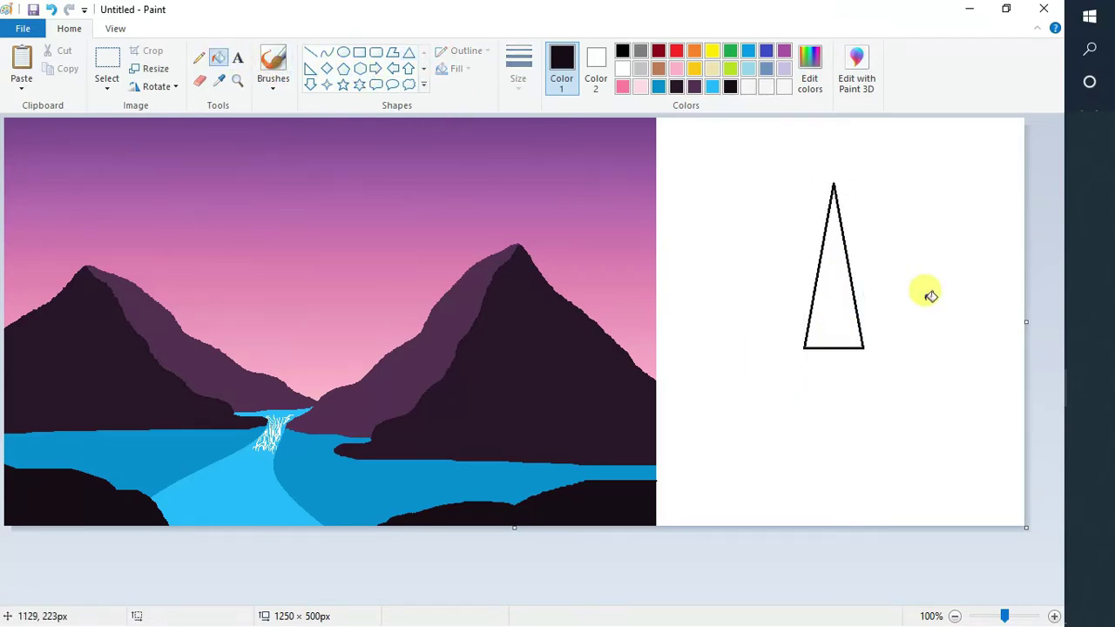
click(842, 276)
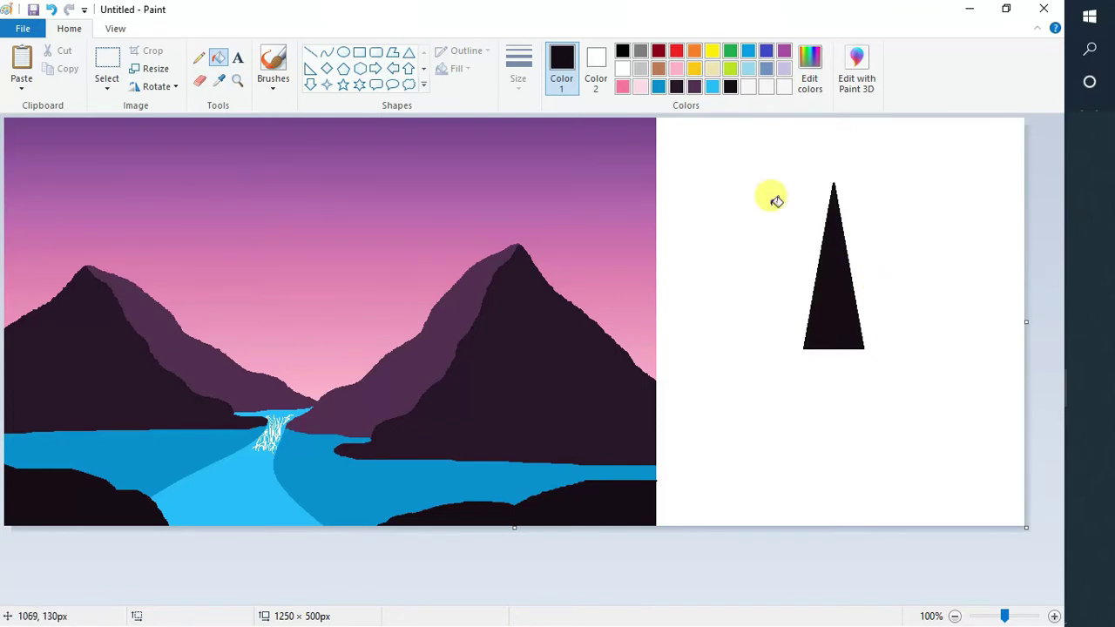
Step: Cut three small notches into the dark triangle's left edge using white triangles with solid fill and the thinnest outline
click(406, 57)
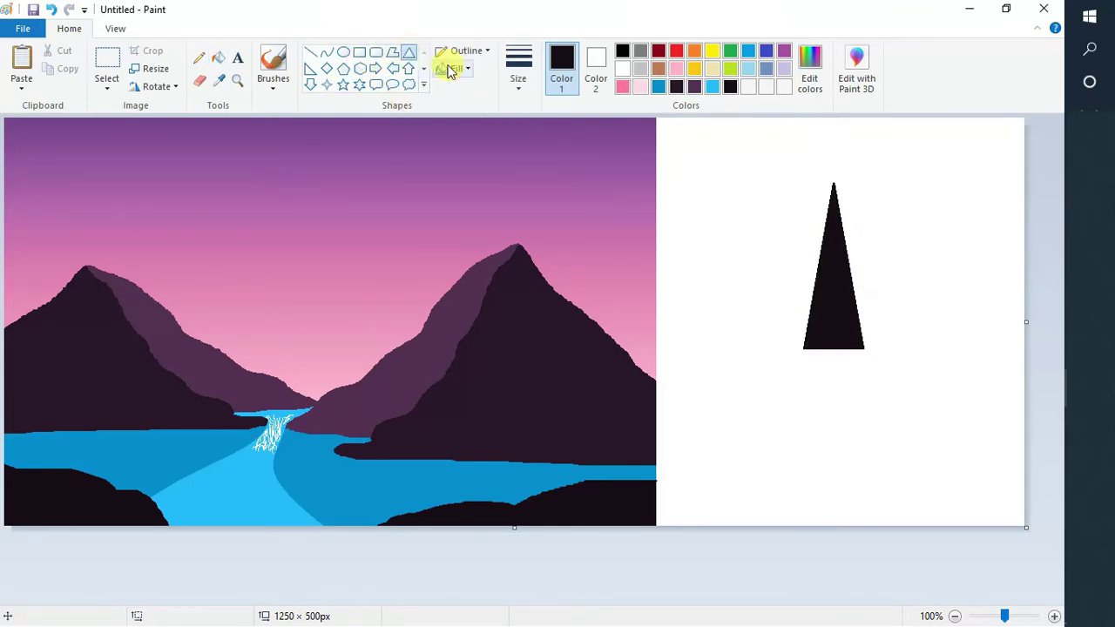
click(521, 76)
click(533, 115)
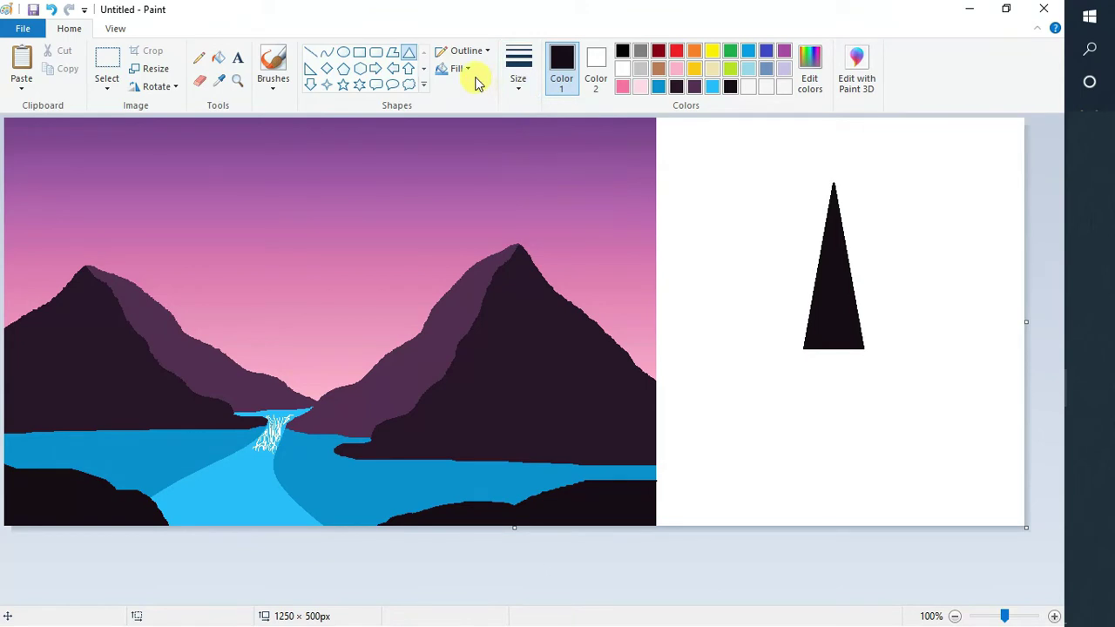
click(619, 69)
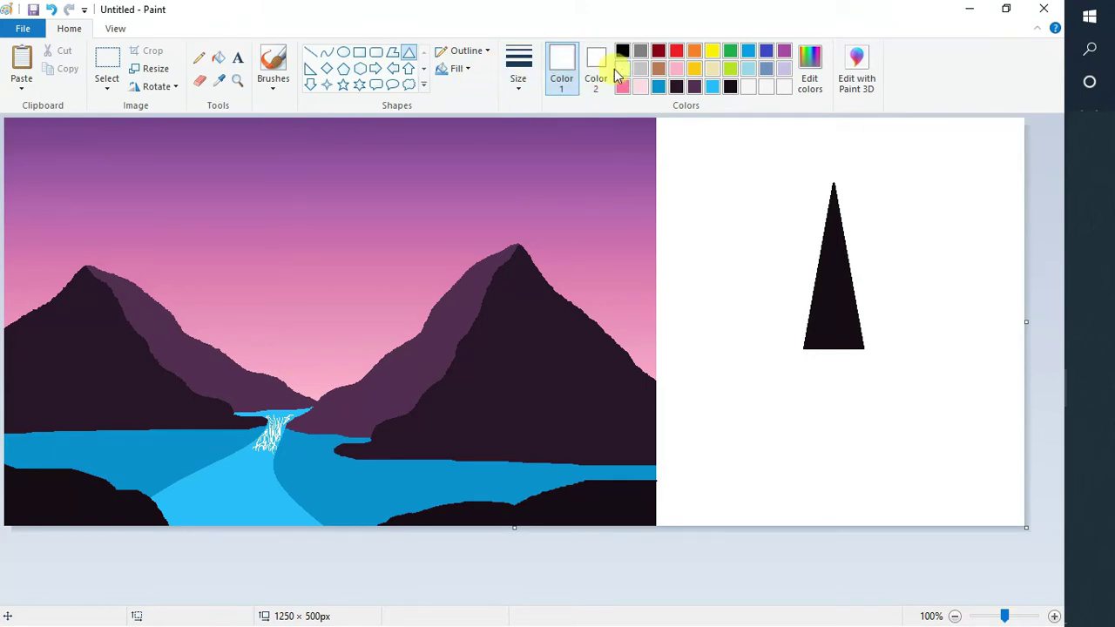
click(468, 73)
click(474, 107)
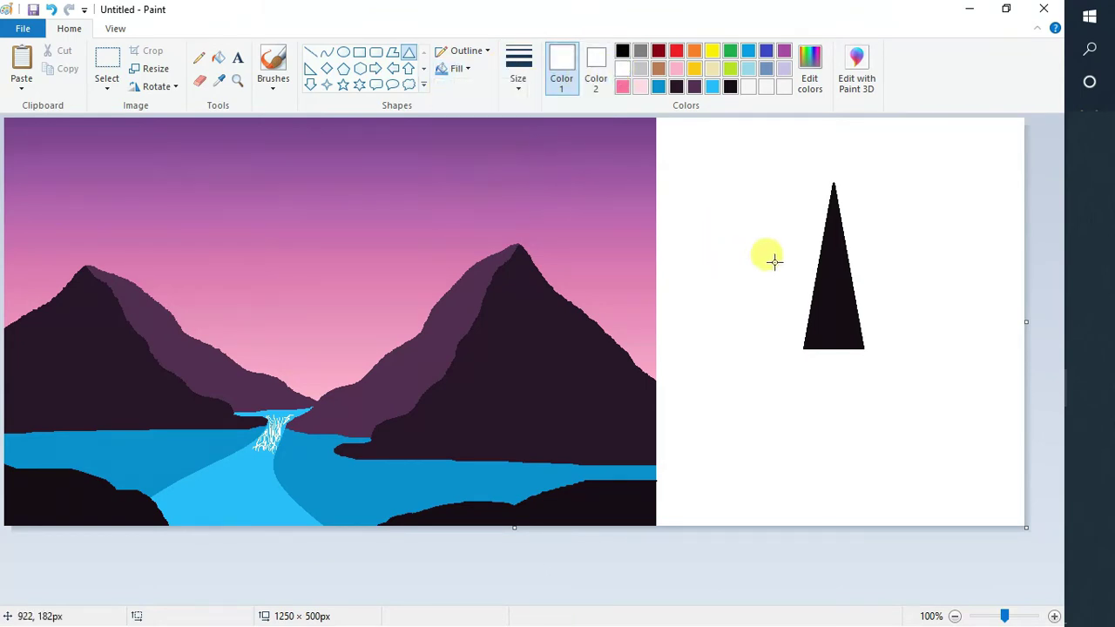
drag(798, 224, 828, 250)
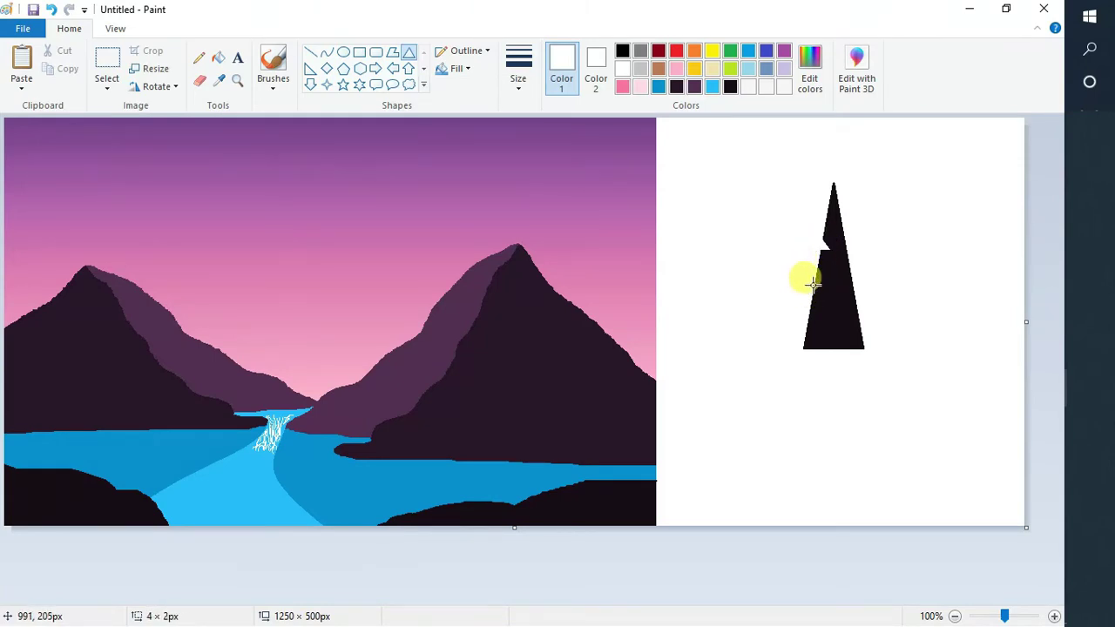
click(795, 310)
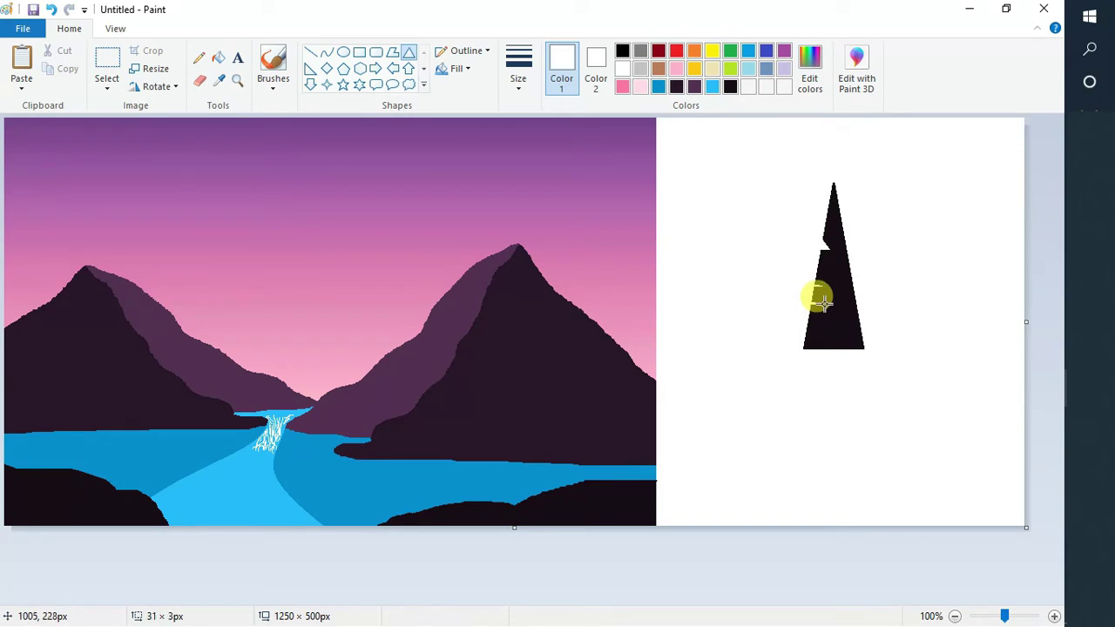
drag(825, 303, 810, 304)
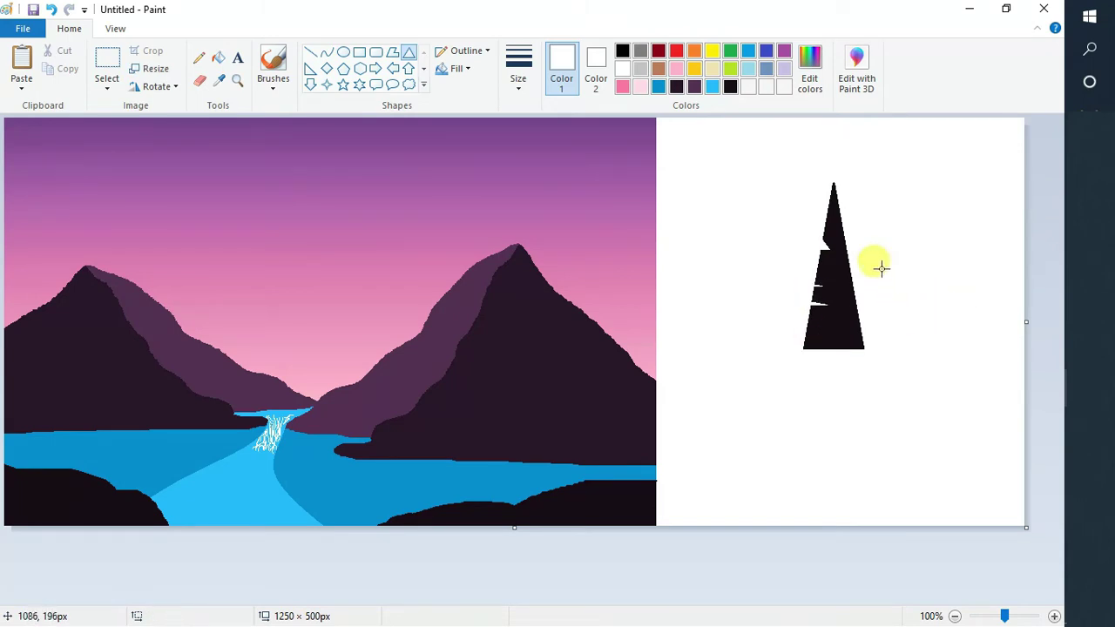
Step: Cut two small notches into the dark triangle's right edge with white filled triangles
drag(864, 250, 850, 271)
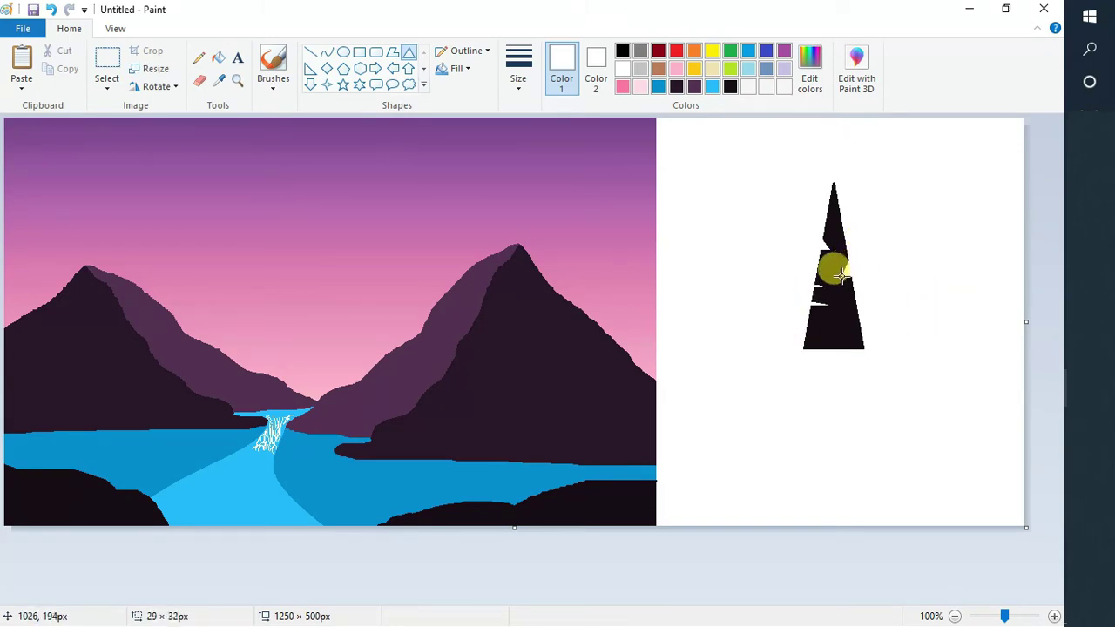
drag(843, 274, 844, 275)
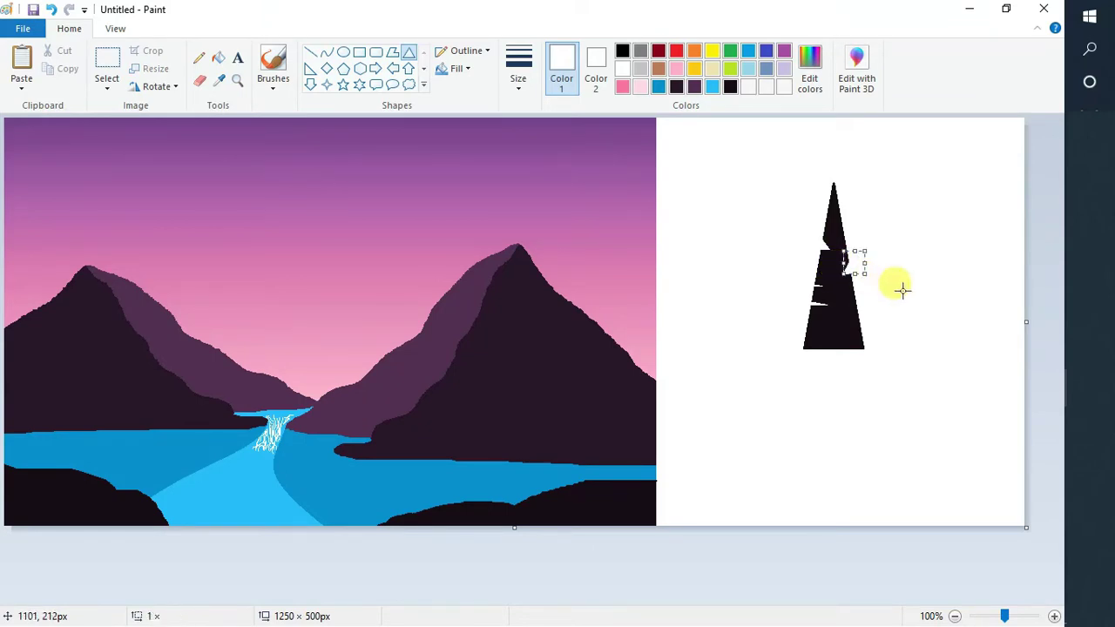
click(892, 321)
drag(876, 312, 846, 322)
click(909, 321)
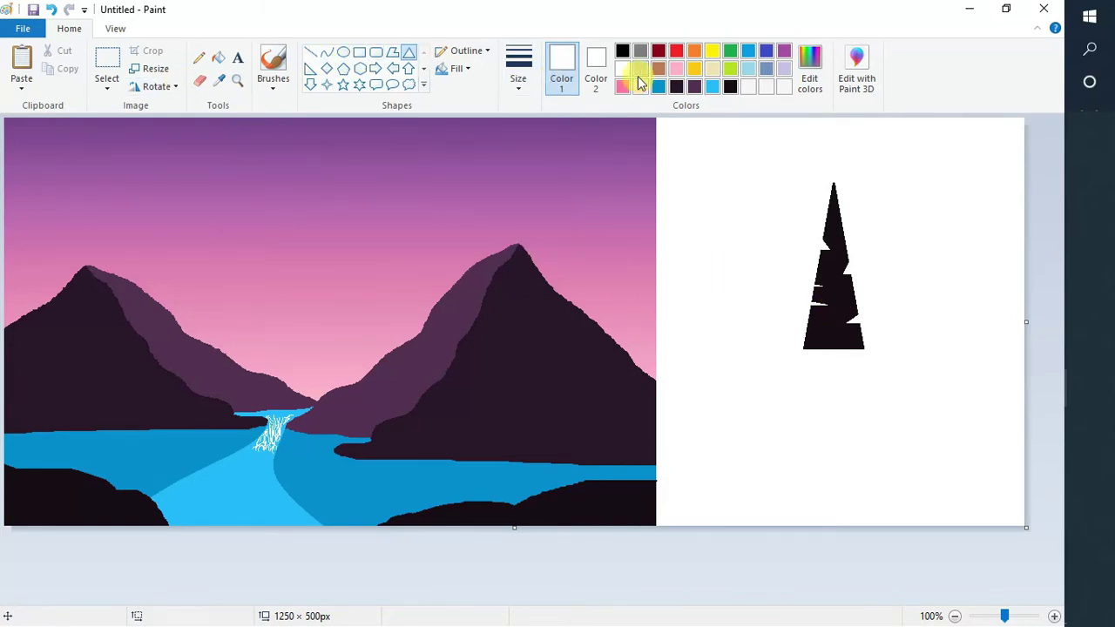
Step: Sample the triangle's dark colour for both Color 1 and Color 2 and draw a filled rectangular trunk, about 17 × 57 px, centred beneath it
click(218, 79)
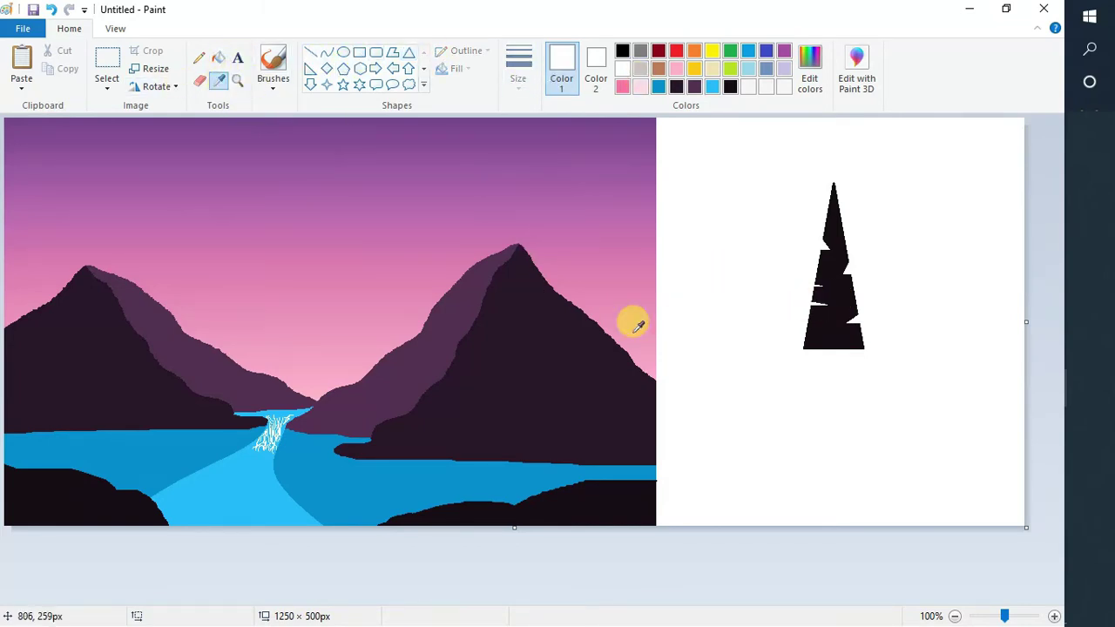
click(837, 291)
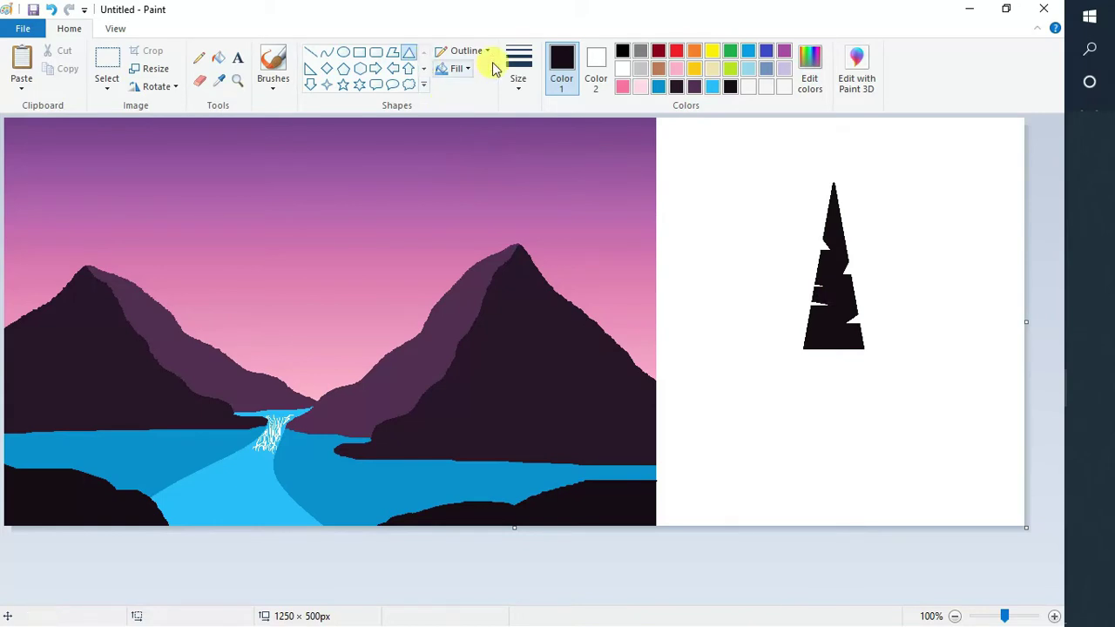
click(596, 69)
click(219, 79)
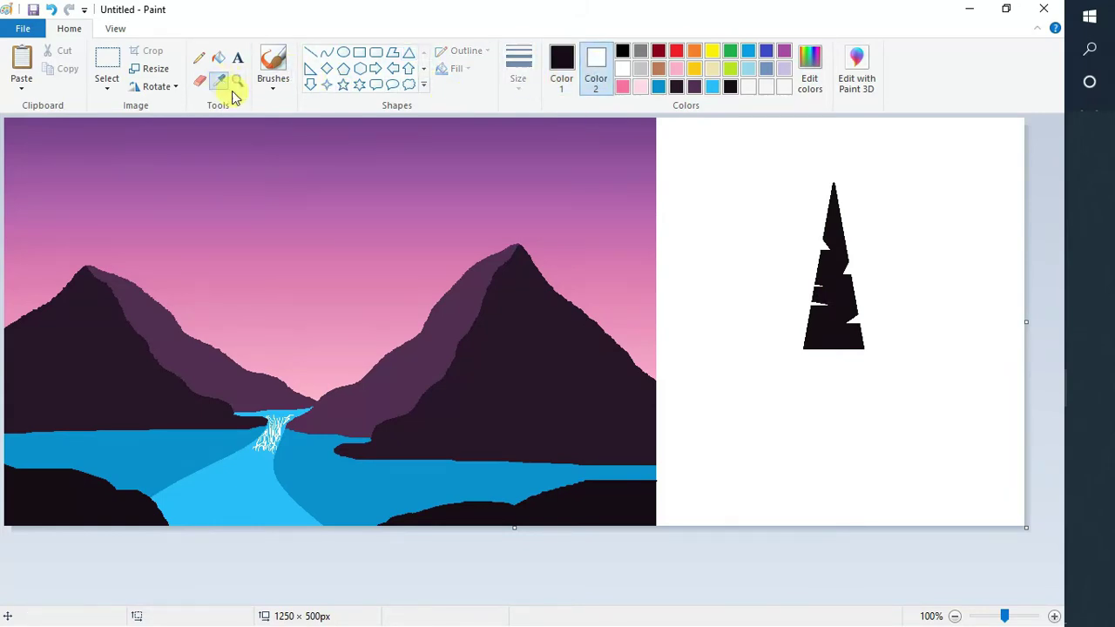
click(834, 278)
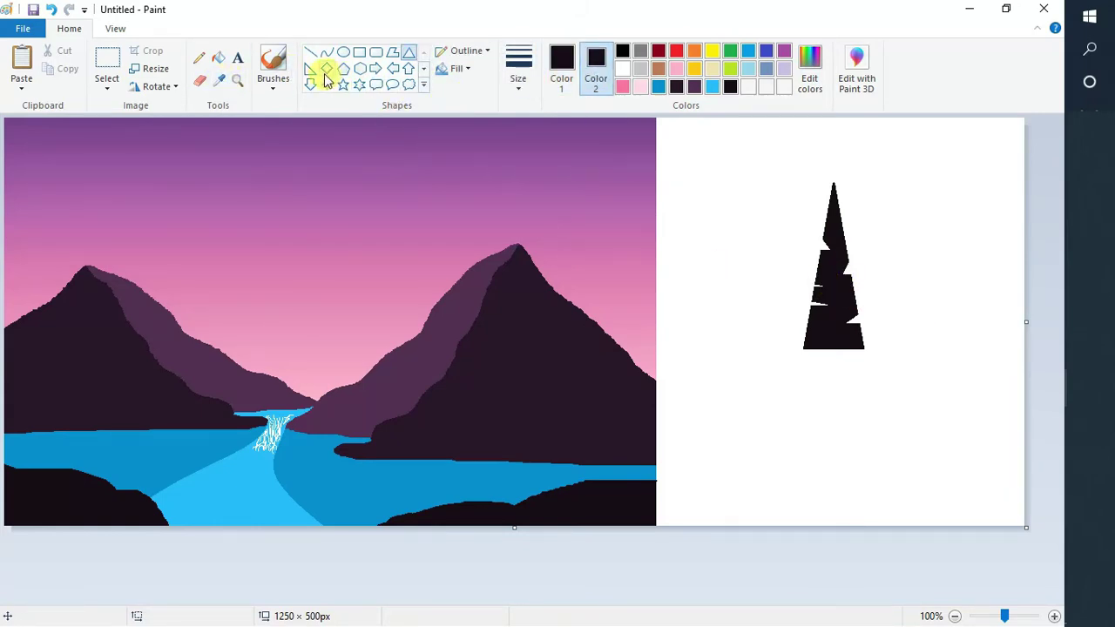
click(359, 52)
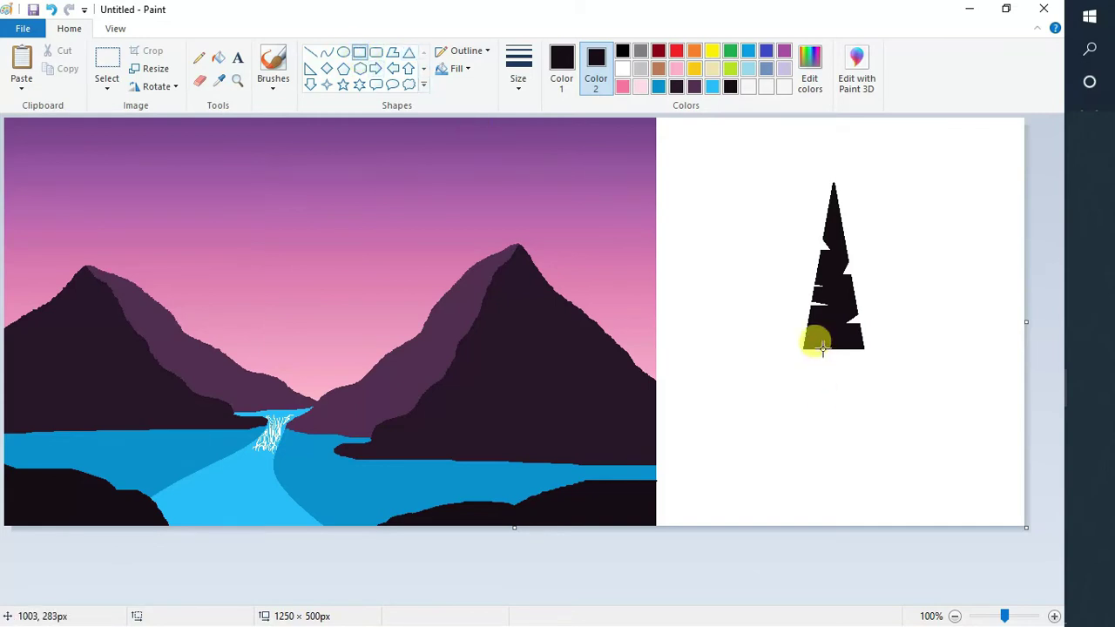
drag(823, 350, 834, 375)
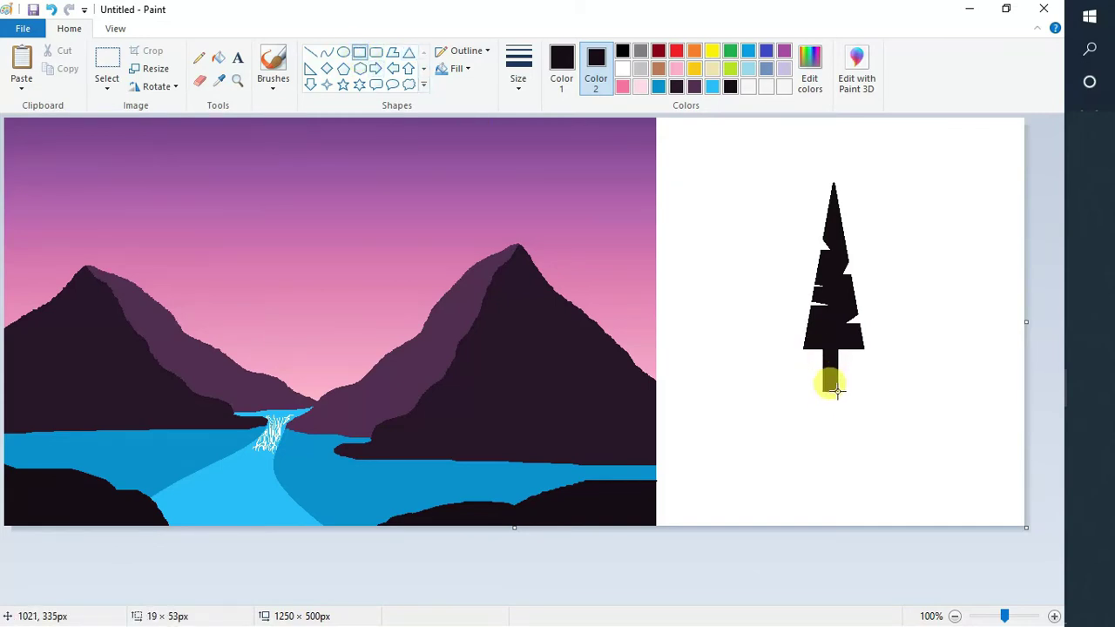
drag(835, 394, 834, 395)
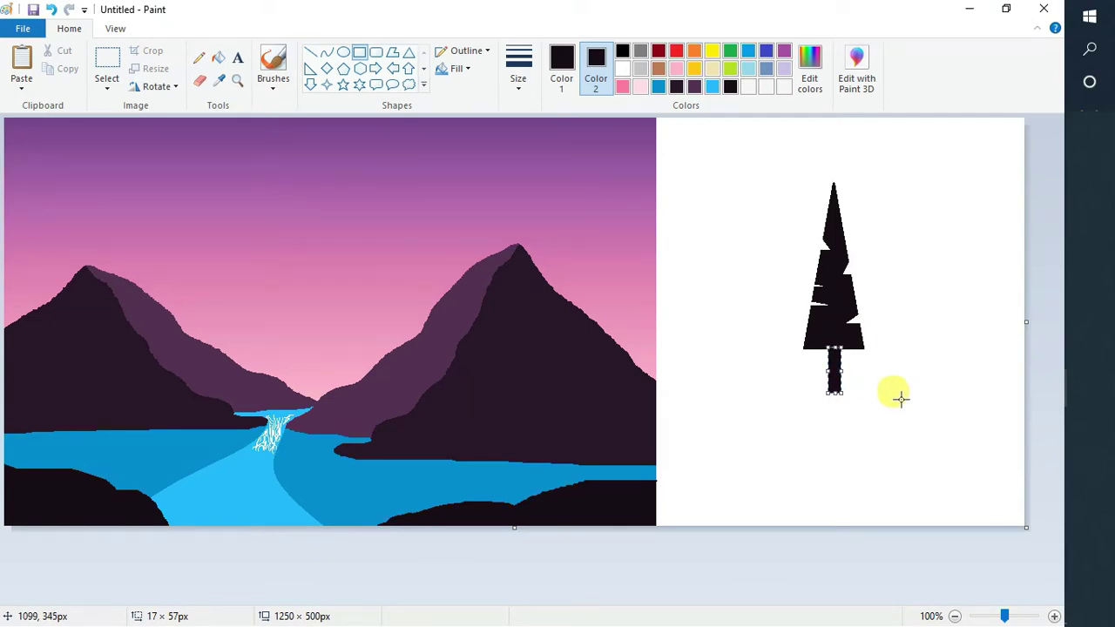
key(Up)
key(Up)
click(903, 356)
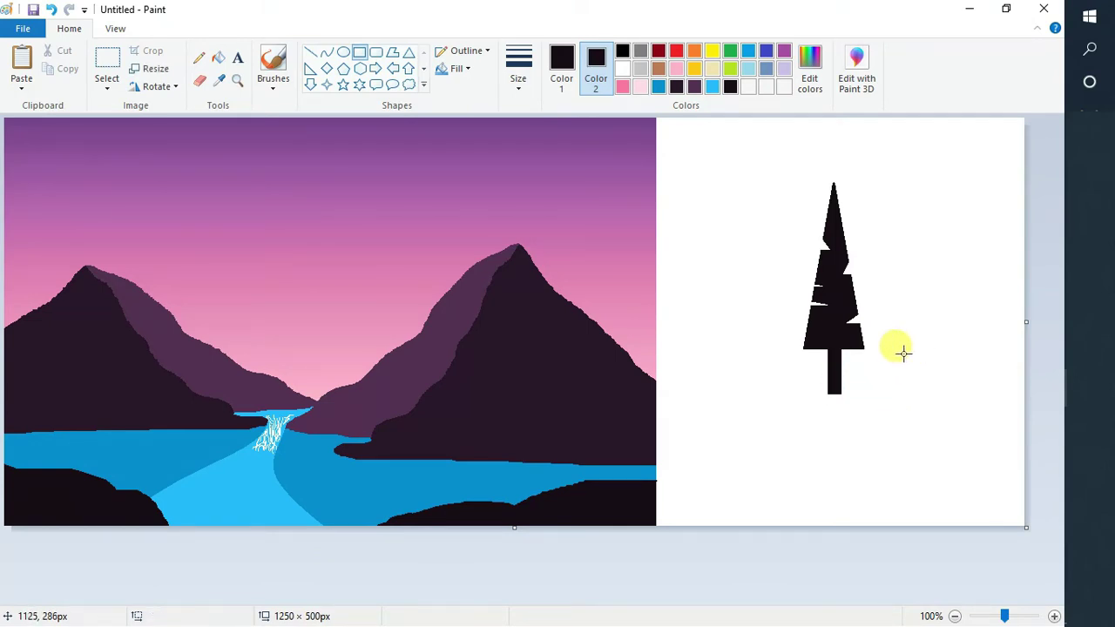
Step: Move the finished tree onto the right foreground bank near the picture's right edge and scale it down to about half height
click(109, 61)
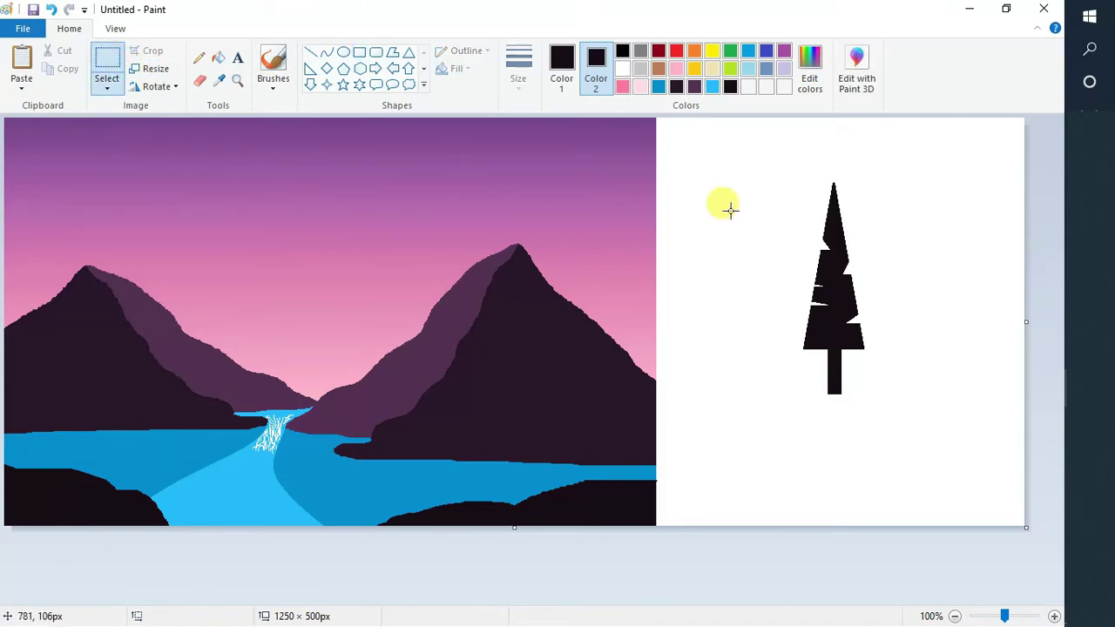
drag(756, 156, 889, 409)
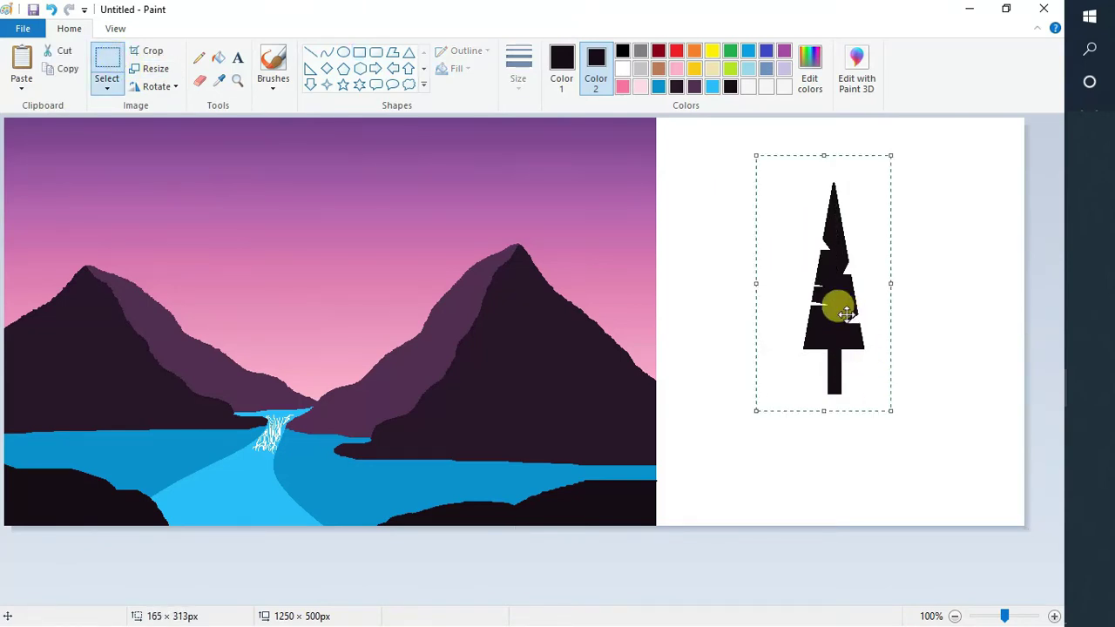
drag(775, 157, 868, 408)
drag(828, 299, 620, 396)
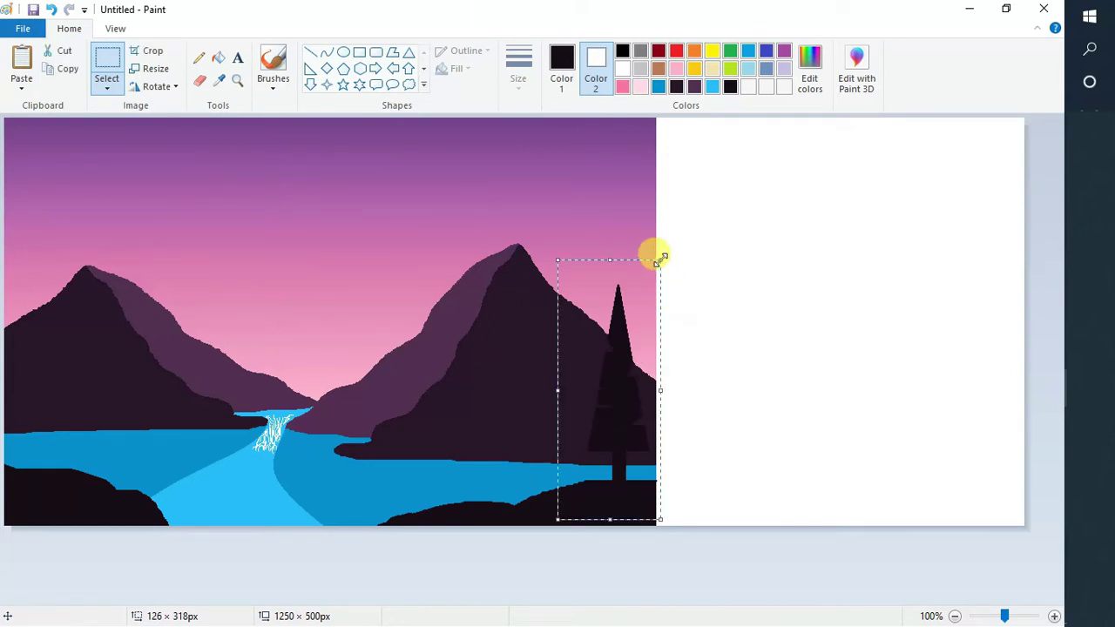
drag(658, 258, 635, 410)
Step: Copy the reduced tree and place three duplicates along the right foreground bank, spaced out to the left of the first tree
key(ctrl+c)
key(ctrl+v)
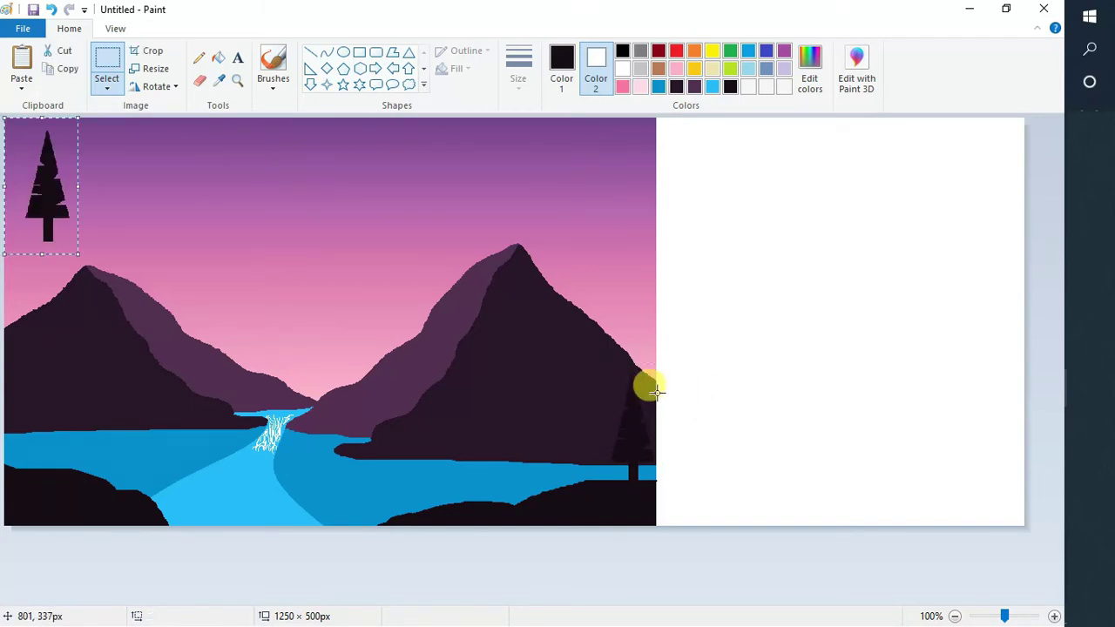
drag(43, 182, 576, 446)
key(ctrl+v)
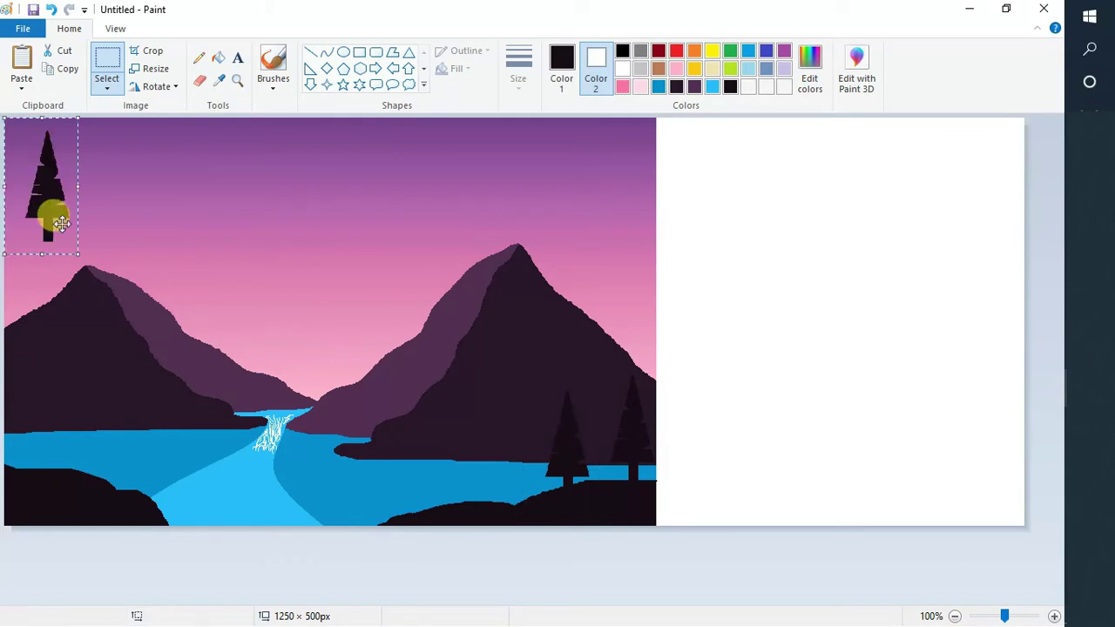
drag(40, 174, 506, 460)
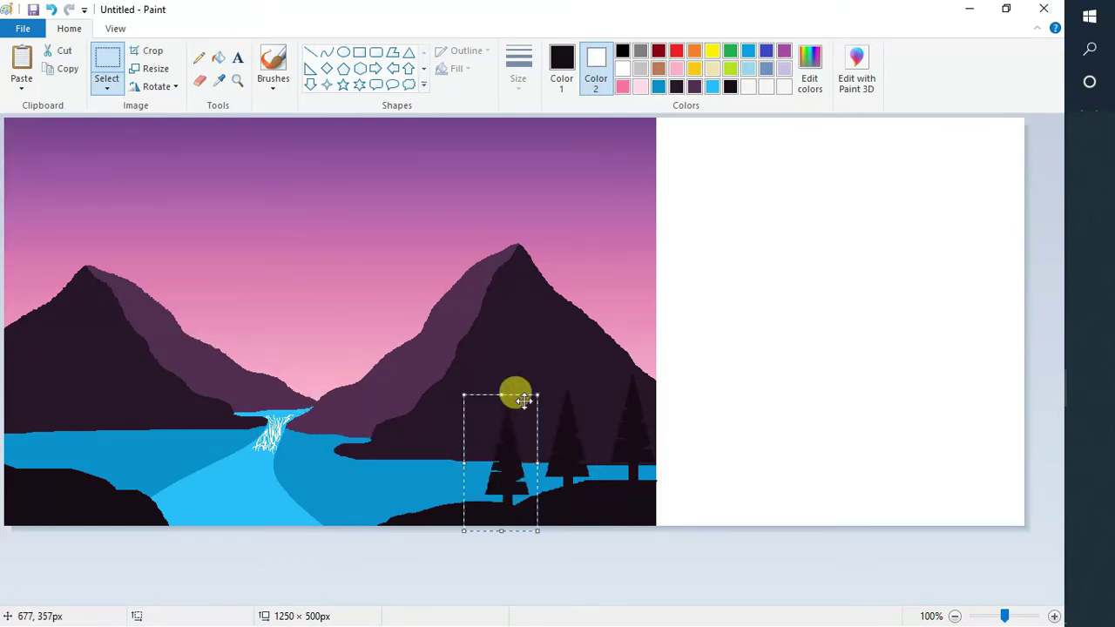
key(ctrl+v)
drag(48, 195, 424, 473)
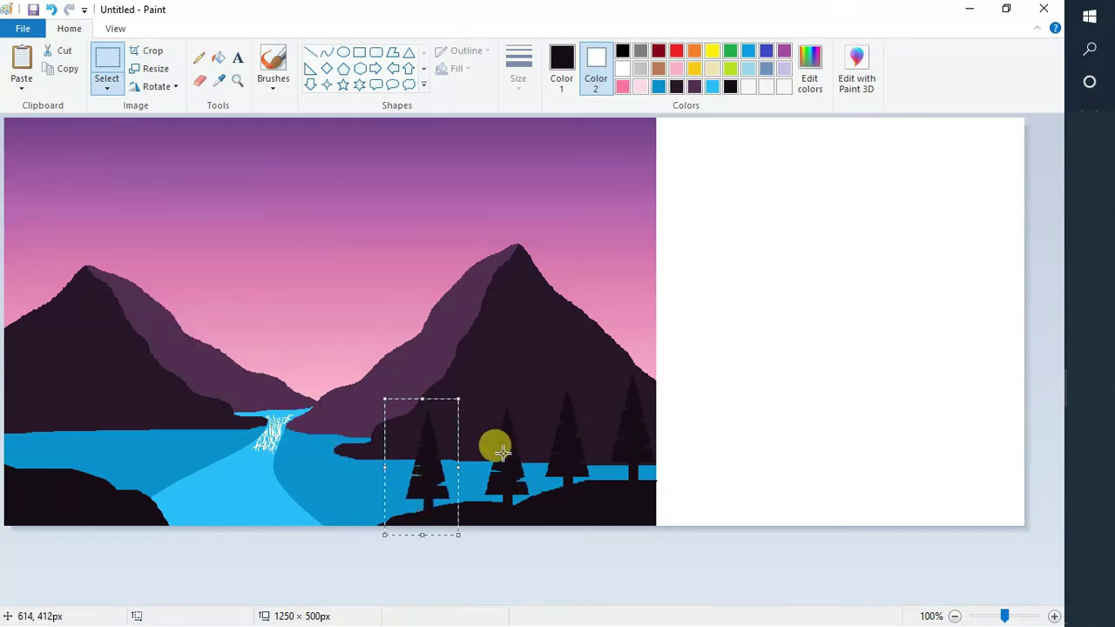
Step: Paste two more trees onto the left foreground bank, starting at the picture's left edge
key(ctrl+v)
drag(50, 201, 35, 425)
key(ctrl+v)
drag(57, 213, 100, 446)
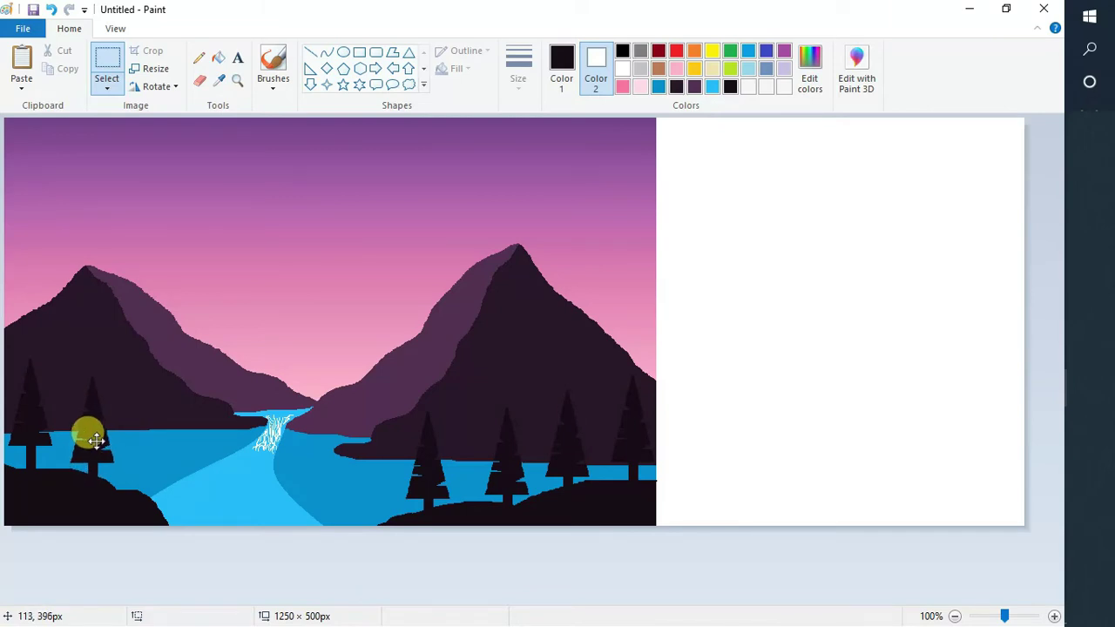
Step: Copy the second tree on the left bank, place the duplicate at the bank's stream end and enlarge it to 97 × 177 px
drag(47, 360, 122, 498)
key(ctrl+c)
key(ctrl+v)
drag(56, 198, 157, 469)
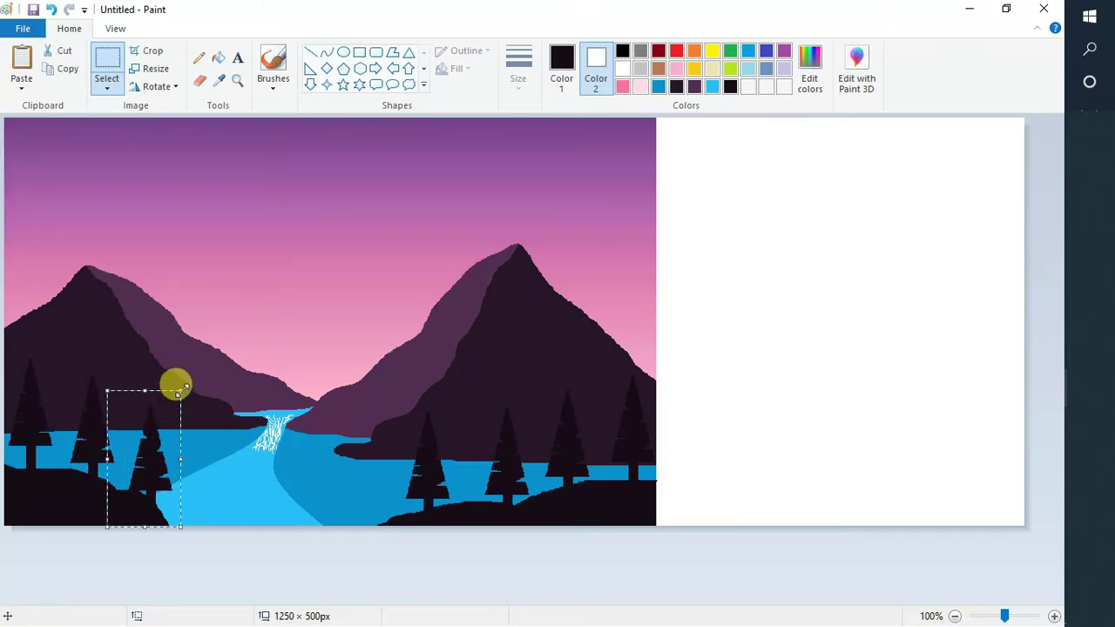
drag(180, 390, 186, 382)
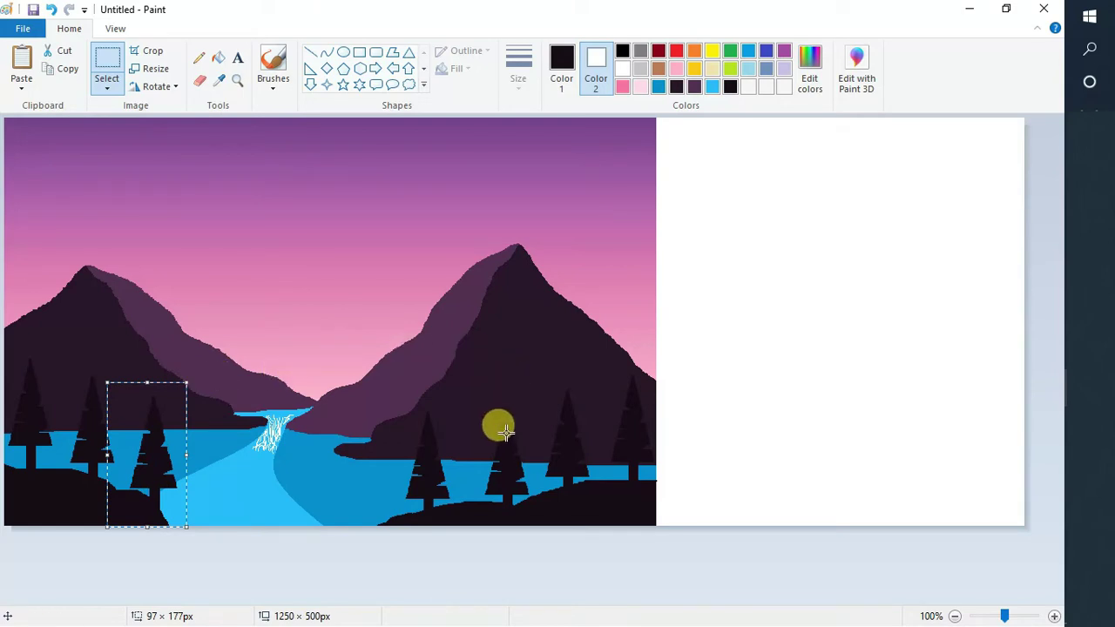
Step: Paste another tree at the stream end of the right foreground bank and resize it to 93 × 174 px
key(ctrl+v)
drag(43, 182, 372, 478)
drag(331, 402, 323, 393)
drag(407, 403, 412, 415)
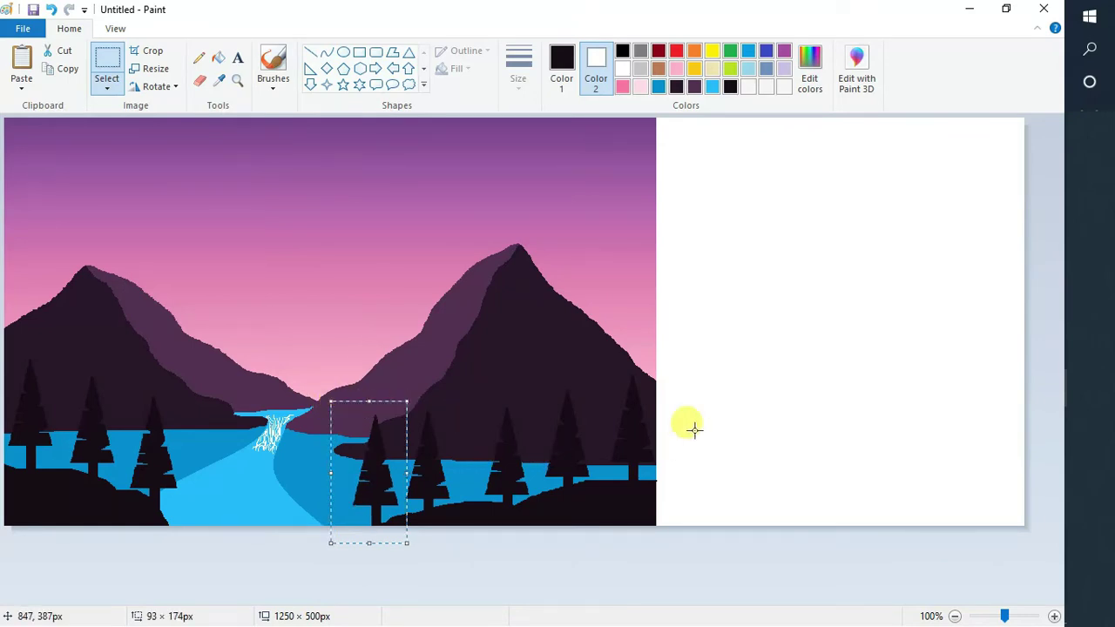
Step: Draw a circle of about 108 × 107 px with a thicker outline on the blank canvas area and fill it with the dark colour
click(779, 373)
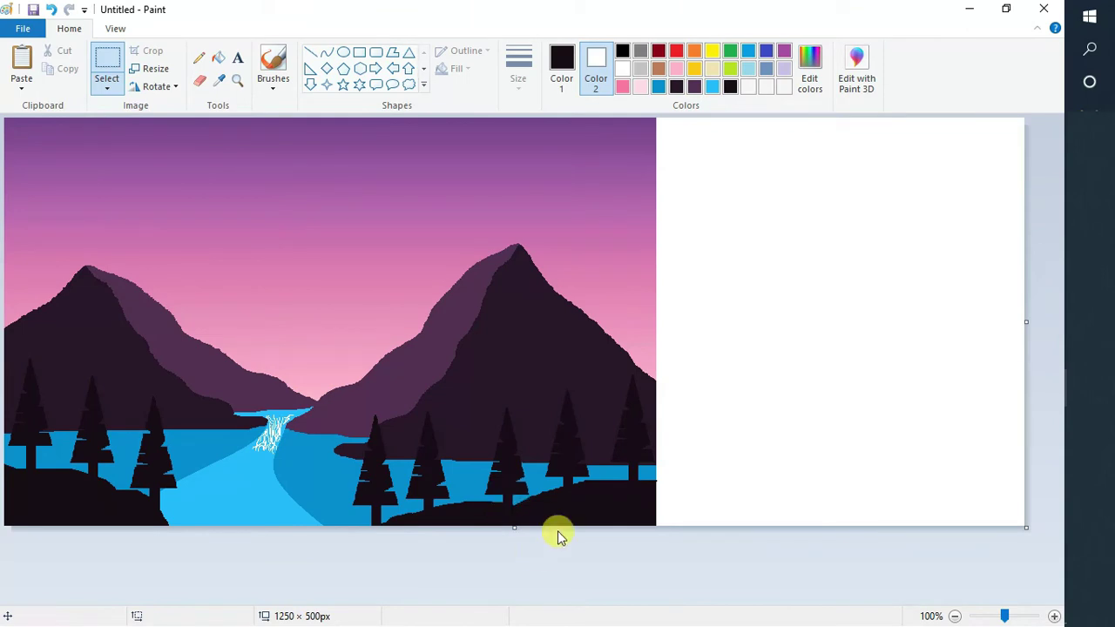
click(345, 60)
drag(711, 237, 792, 322)
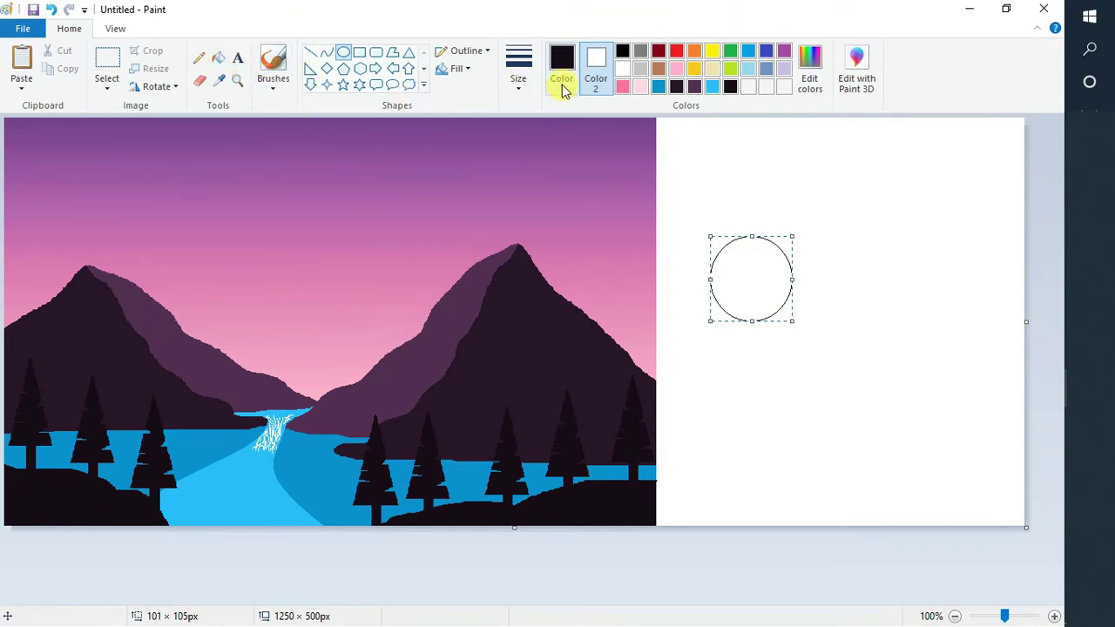
key(ctrl+z)
click(518, 78)
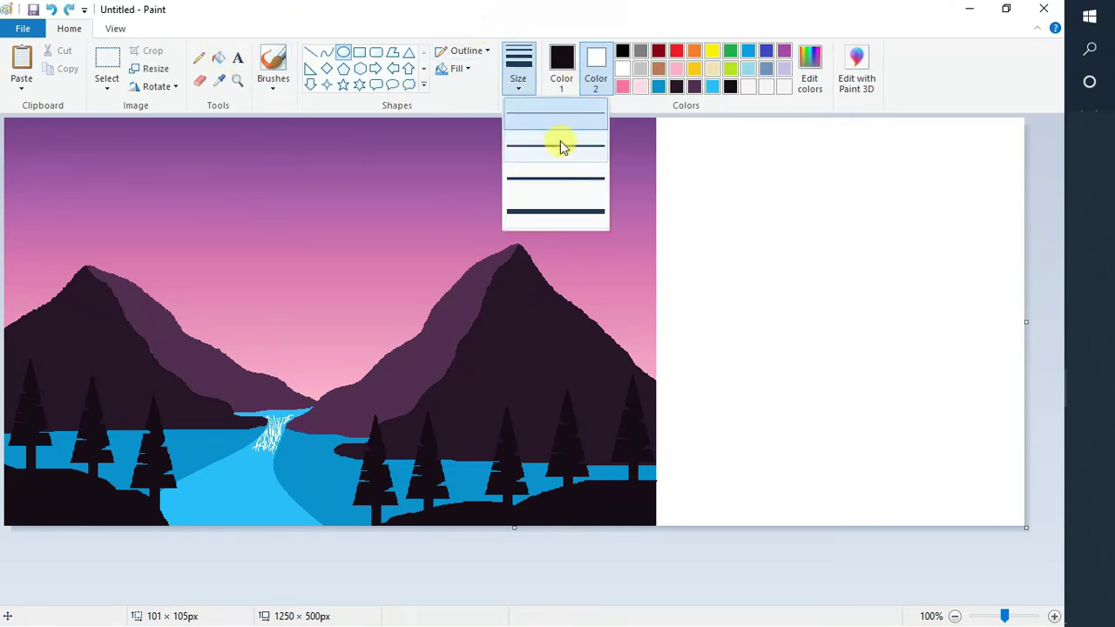
click(590, 175)
drag(724, 210, 812, 295)
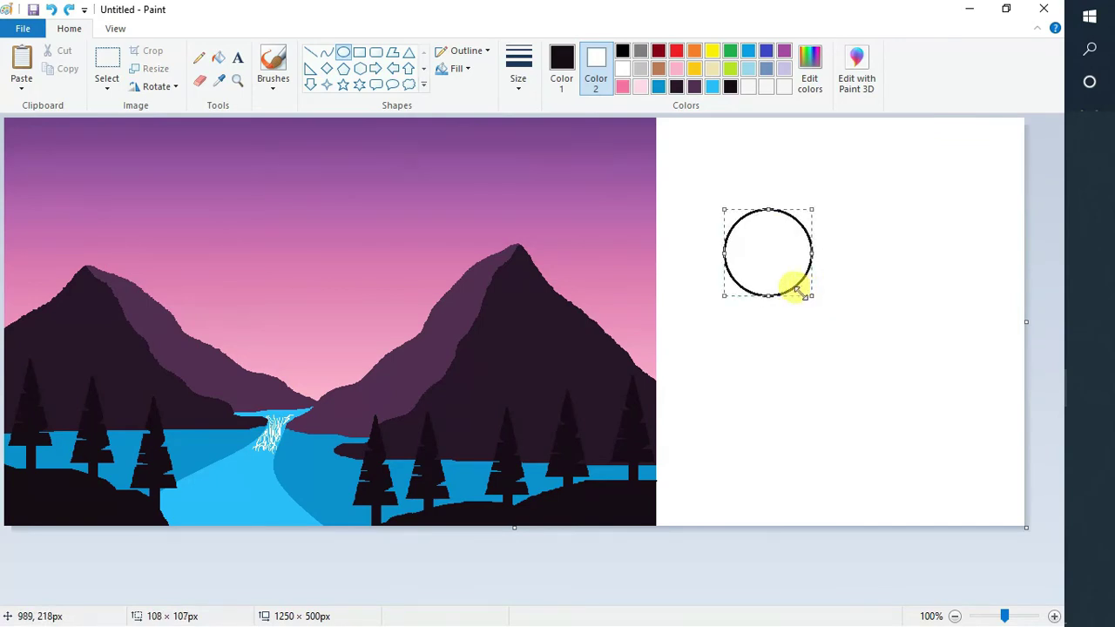
click(218, 58)
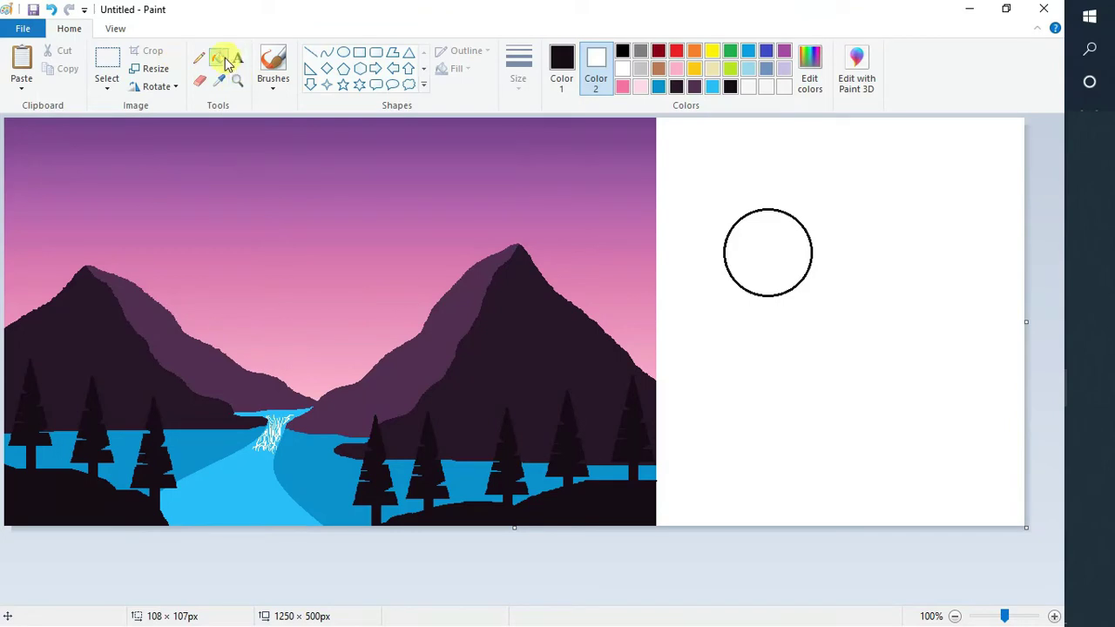
click(747, 232)
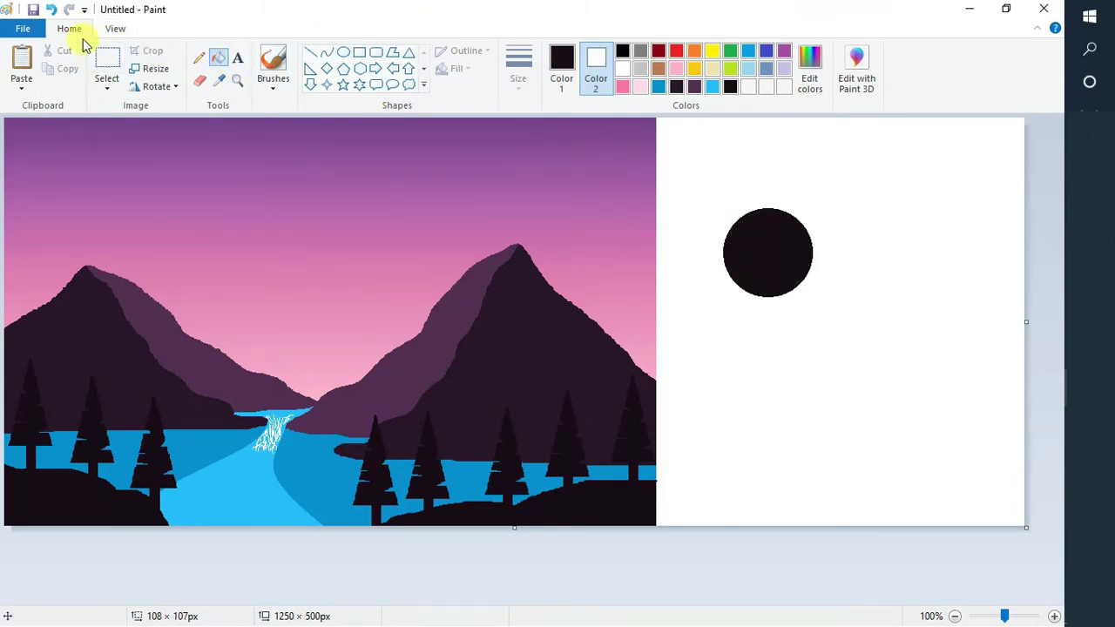
Step: Place the dark circle, with its selection reduced to 75 × 92 px, low in the sky between the mountains and fill it with white
click(106, 58)
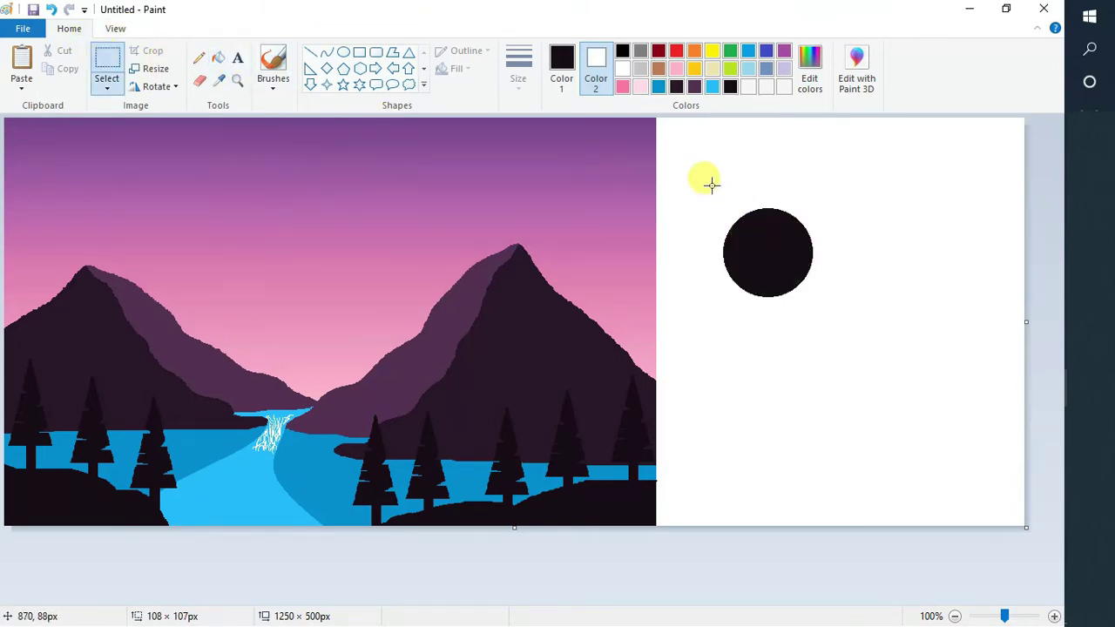
drag(704, 180, 822, 312)
drag(765, 180, 742, 154)
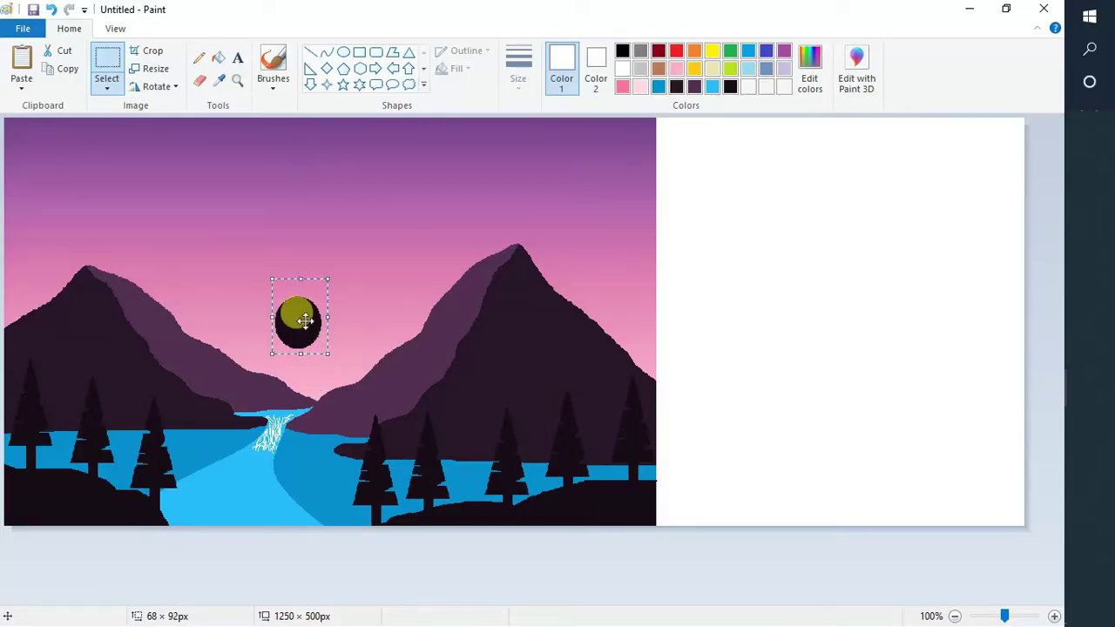
mouse_move(306, 318)
mouse_down()
mouse_move(319, 349)
mouse_move(339, 345)
mouse_move(316, 341)
mouse_move(321, 350)
mouse_up()
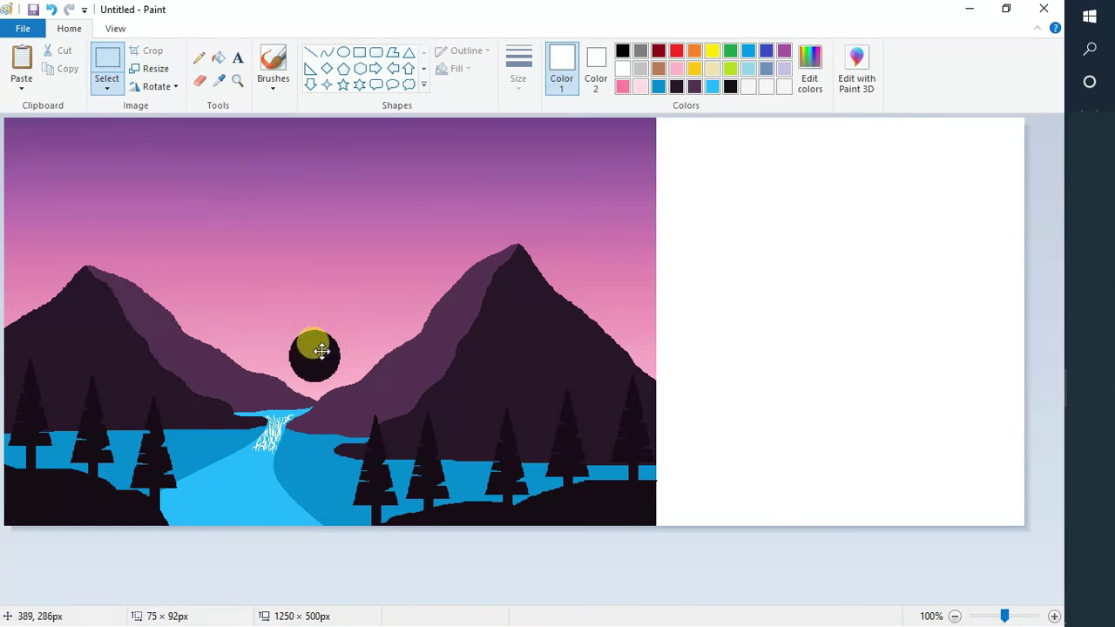
click(219, 57)
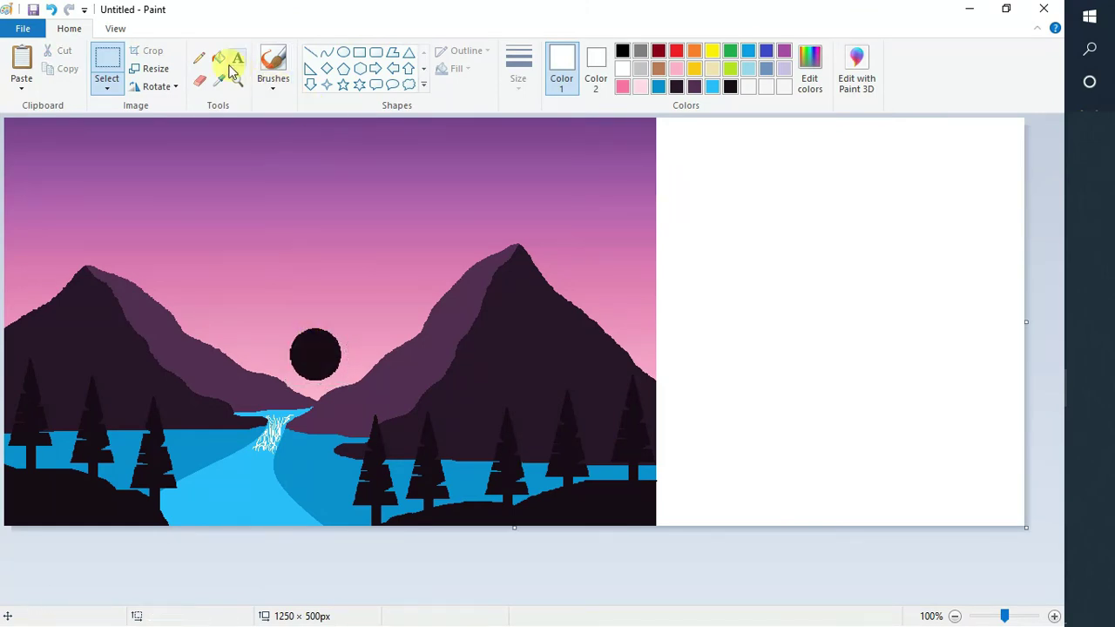
click(318, 347)
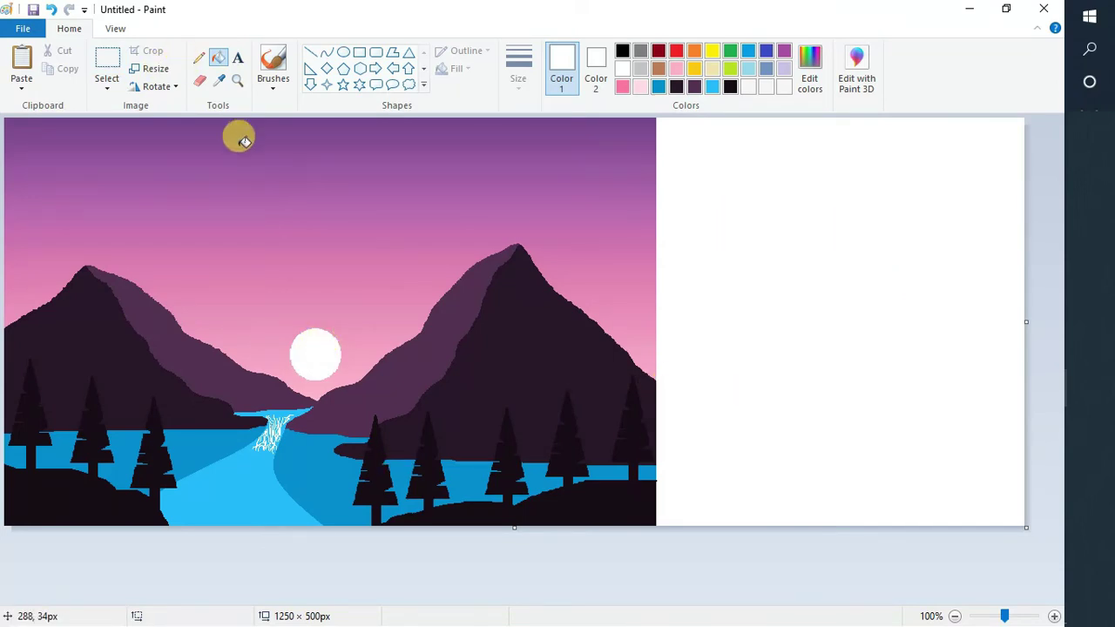
Step: Paste a pine tree, shrink it to 38 × 74 px and place it on the left mountain's slope at the picture's edge
key(ctrl+v)
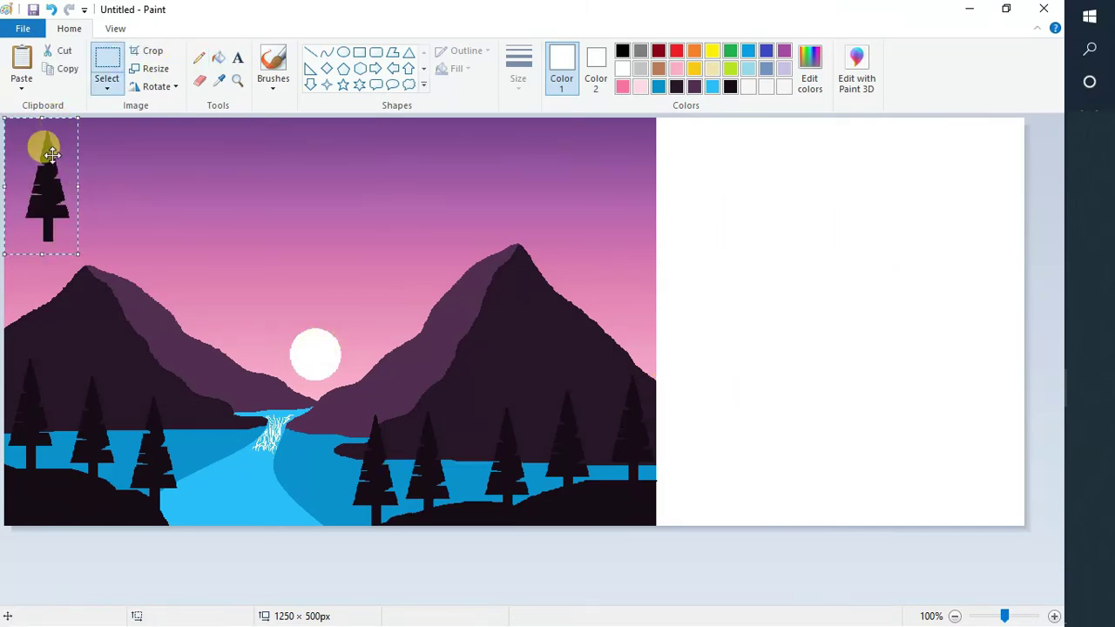
drag(40, 145, 19, 309)
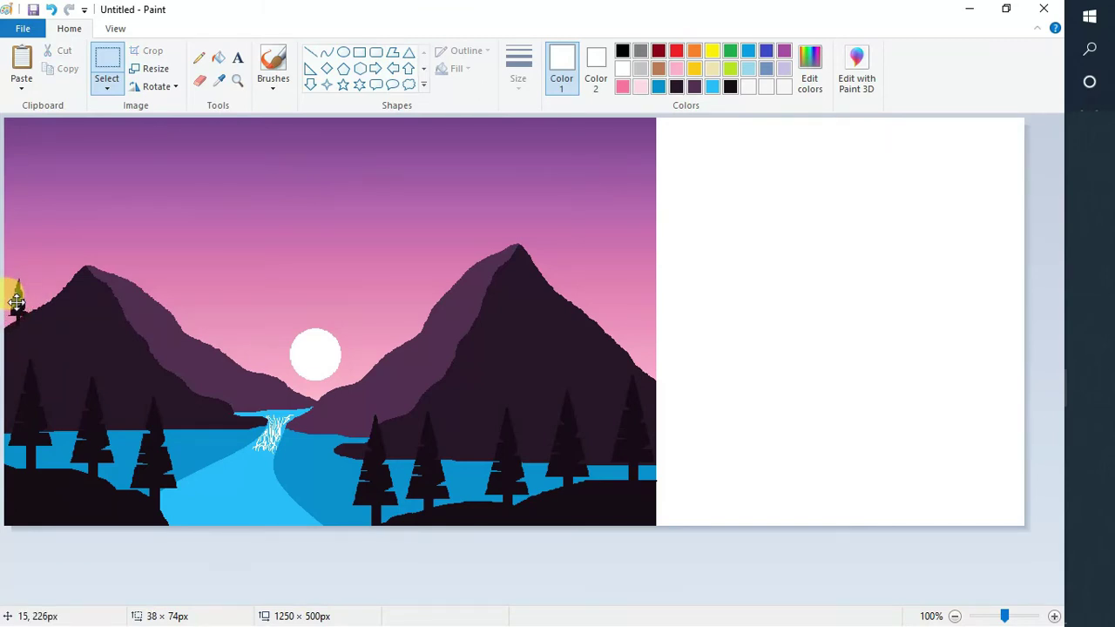
click(61, 288)
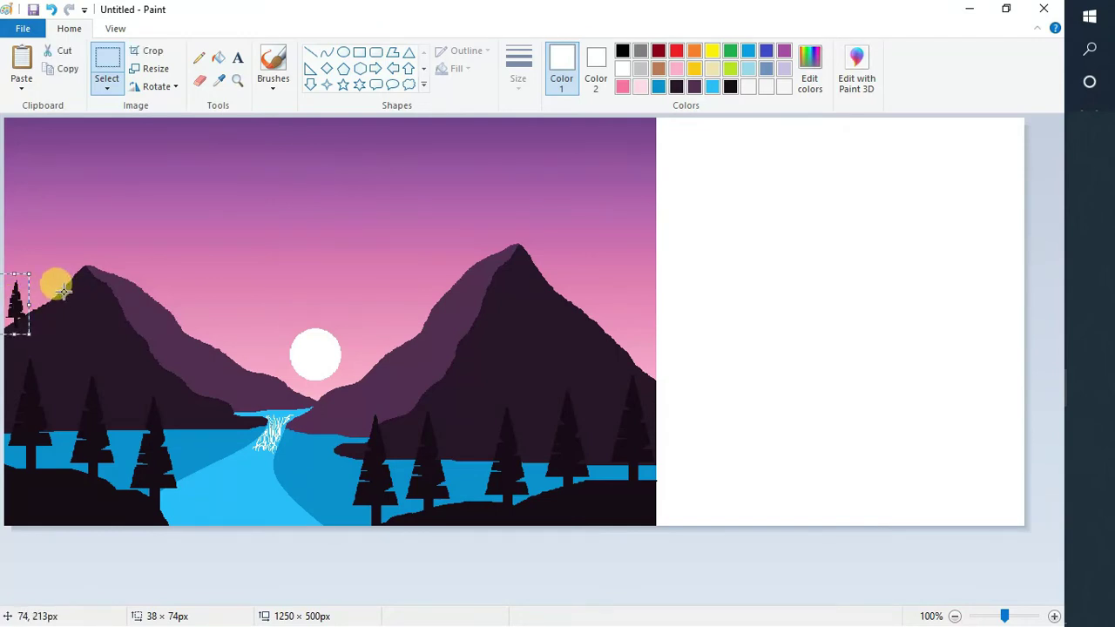
Step: Place three duplicates of the small tree up the left mountain's outer slope, ending at its peak
drag(24, 315, 57, 264)
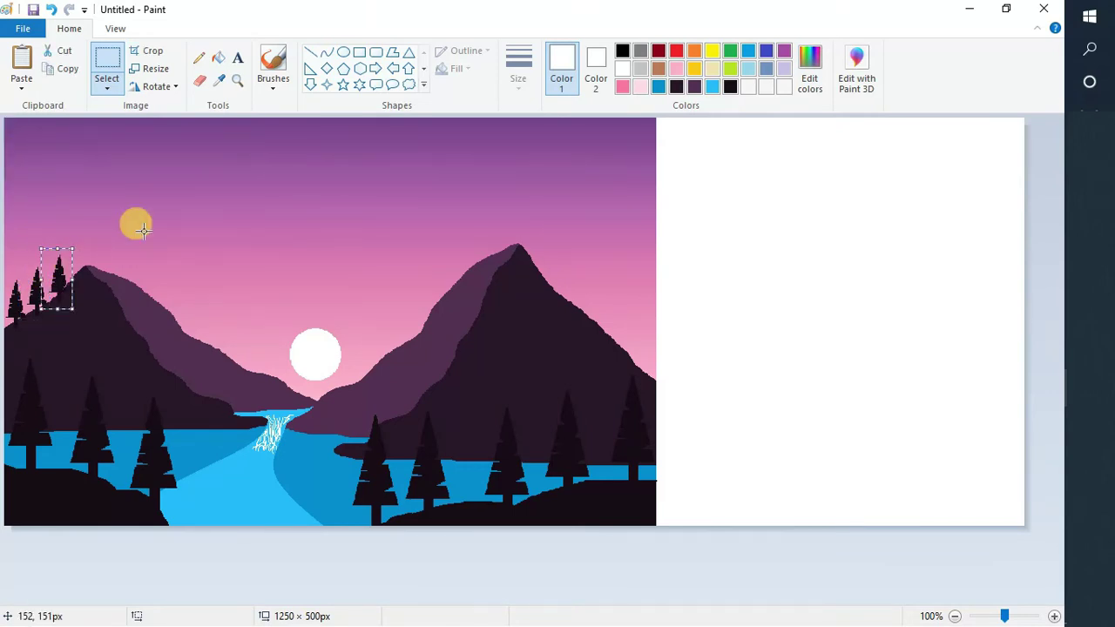
key(ctrl+v)
drag(19, 152, 76, 260)
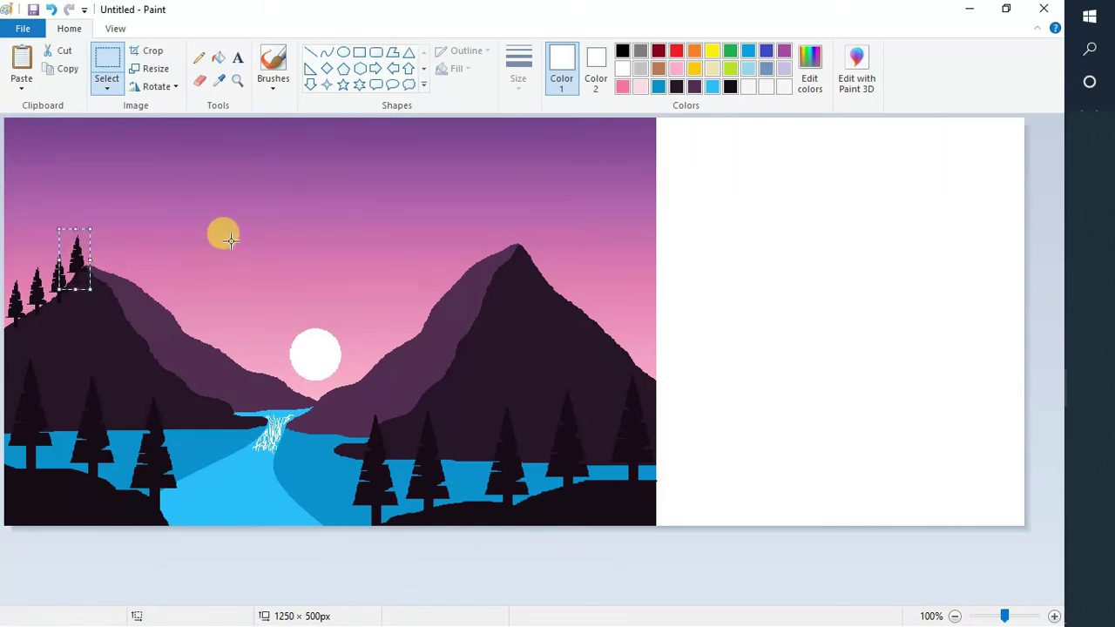
Step: Paste six small trees along the right mountain's outer slope, starting at its peak and spacing them downhill
key(ctrl+v)
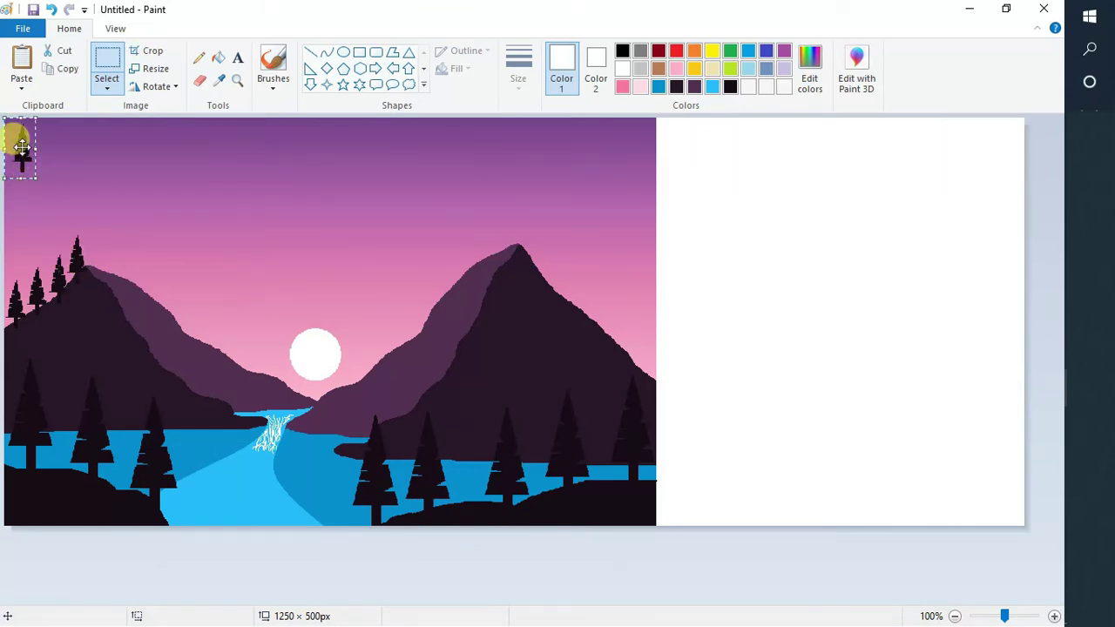
drag(21, 149, 520, 241)
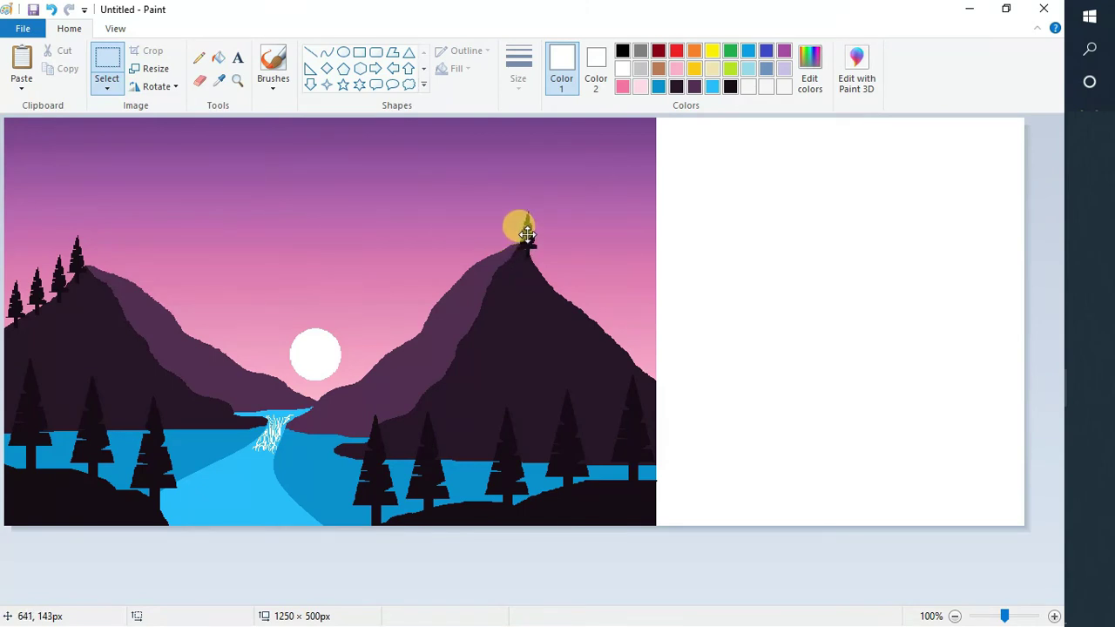
key(ctrl+v)
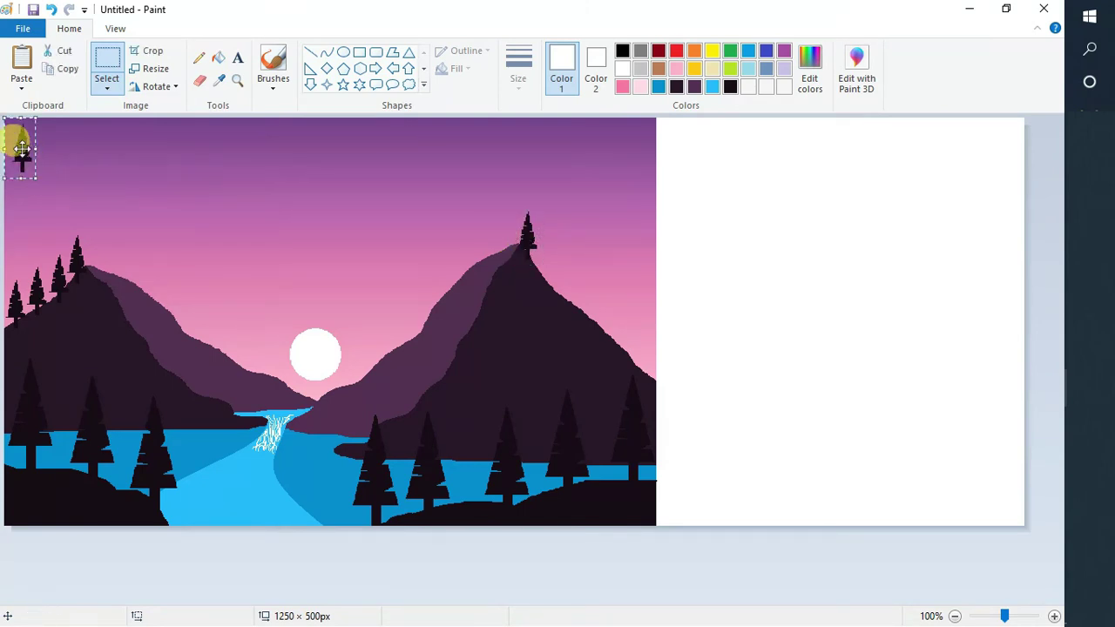
drag(20, 147, 539, 258)
key(ctrl+v)
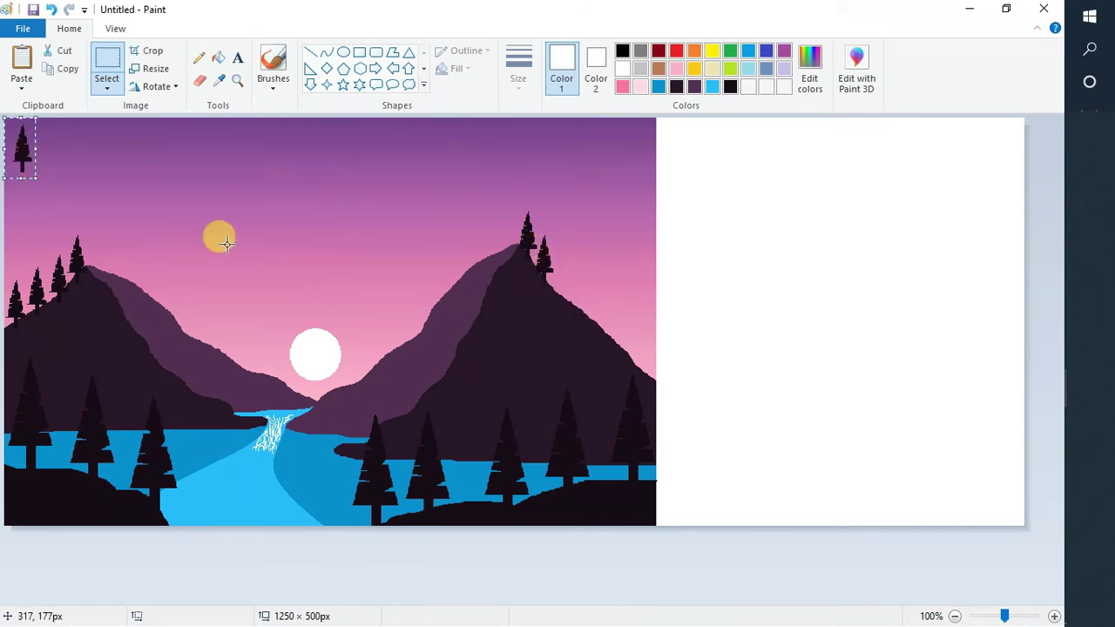
drag(20, 147, 564, 280)
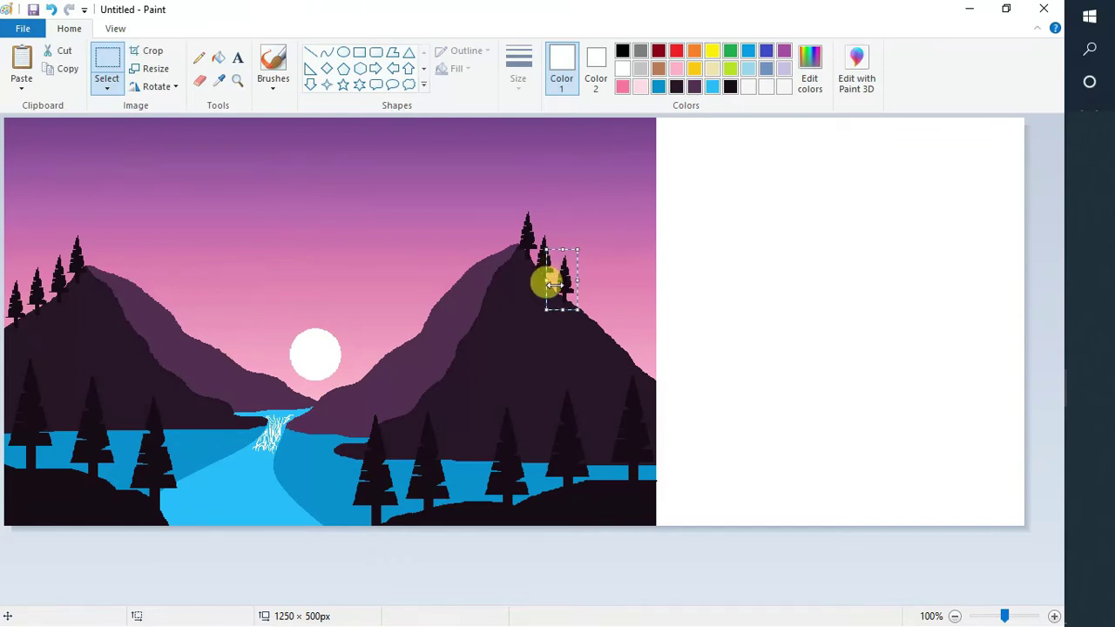
key(ctrl+v)
drag(20, 147, 577, 295)
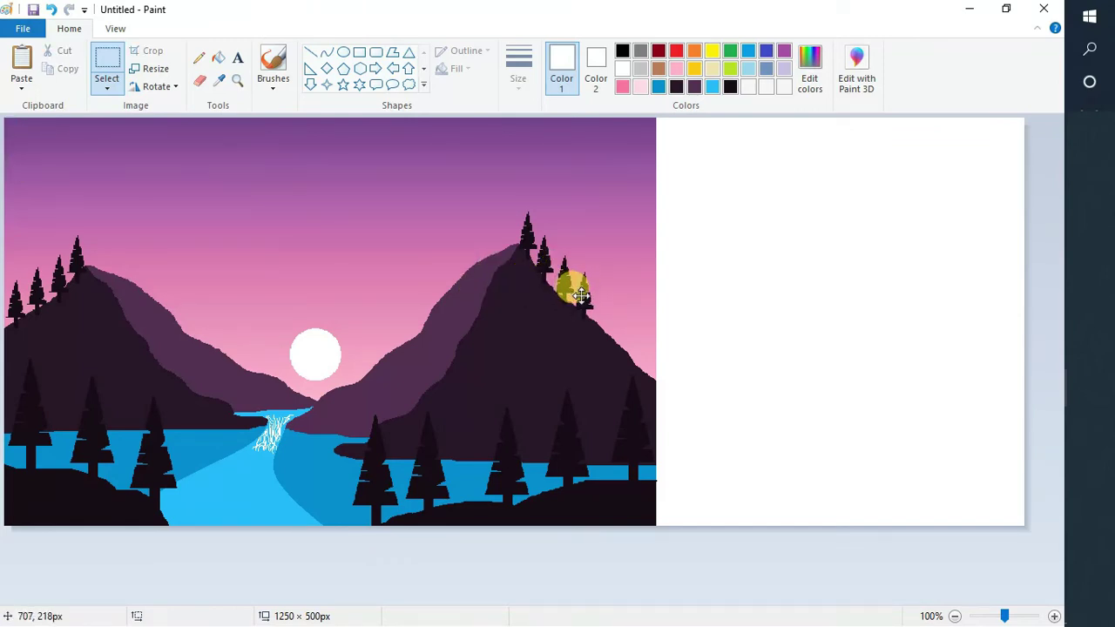
key(ctrl+v)
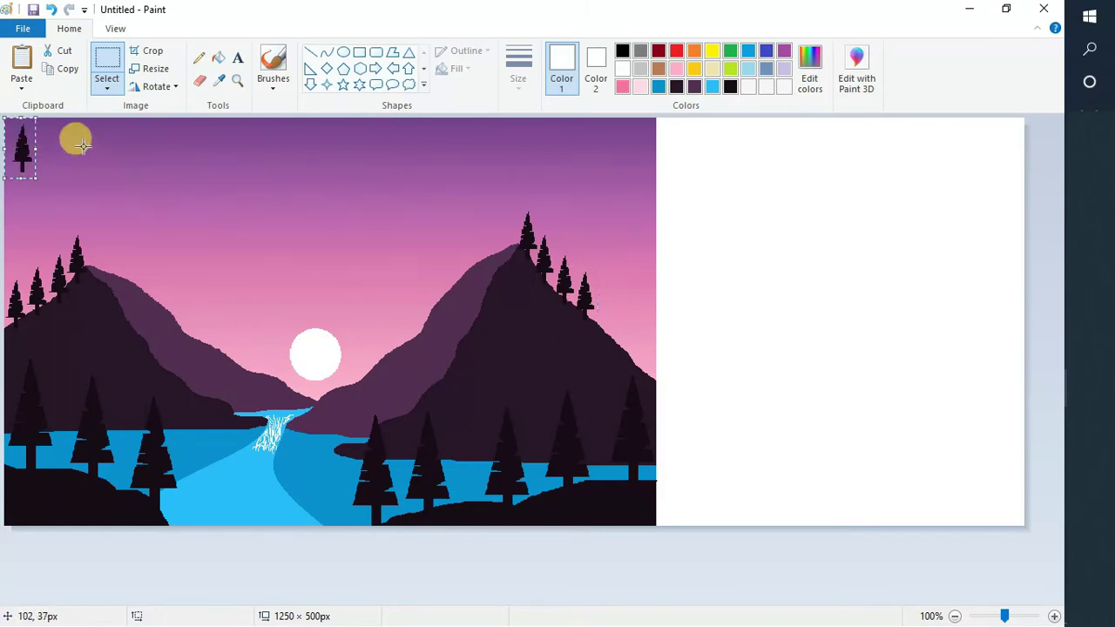
drag(20, 149, 586, 317)
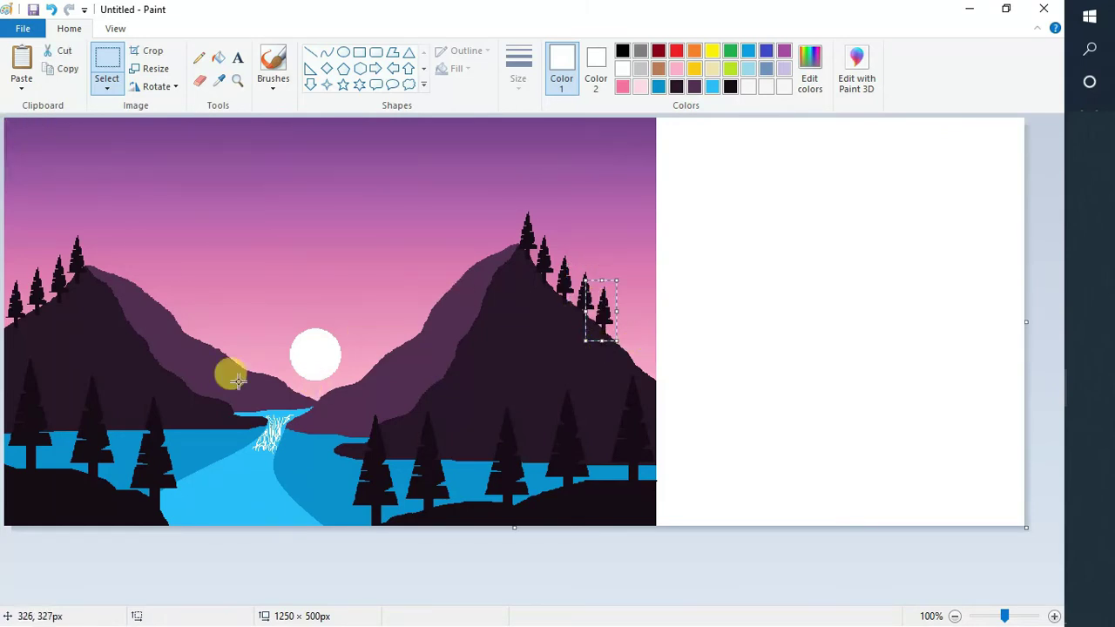
key(ctrl+v)
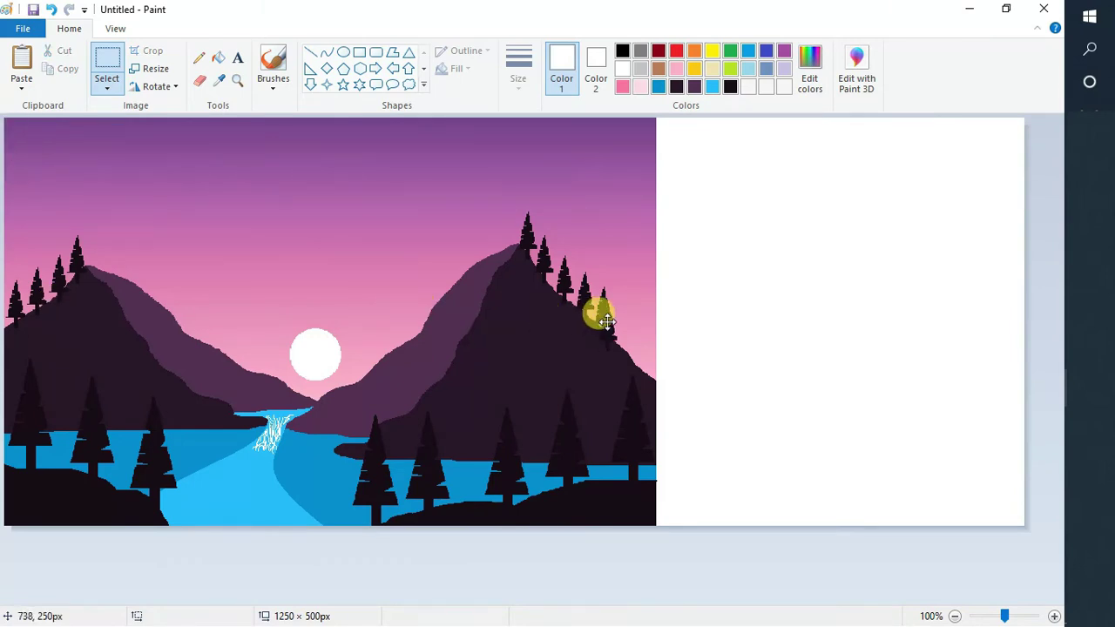